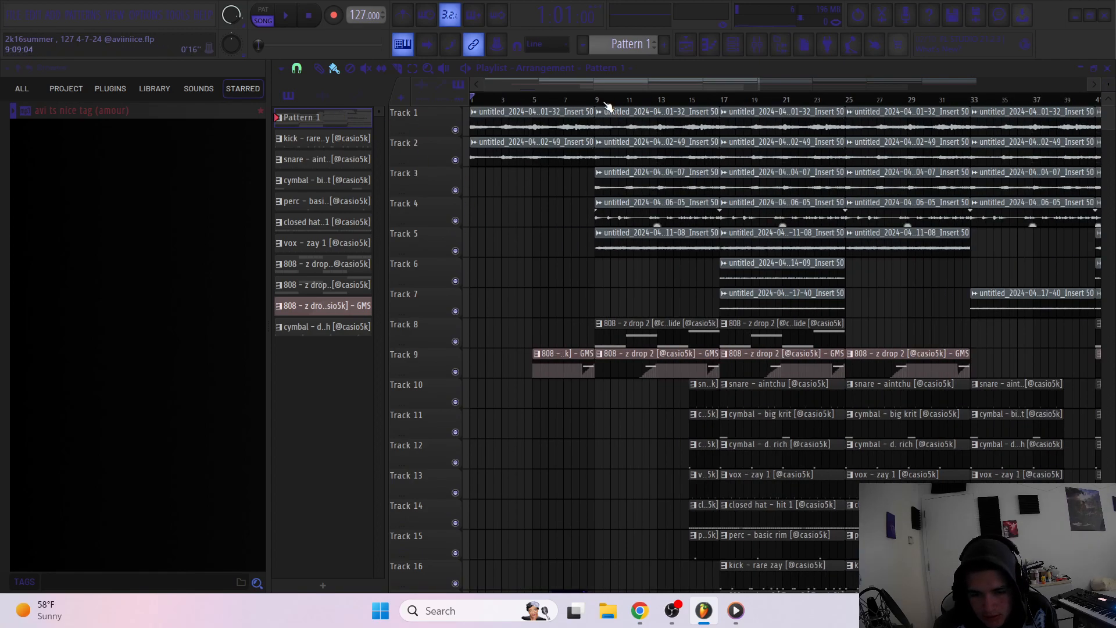
Play the song and examine the whole arrangement across all tracks in the playlist
key(space)
scroll(1057, 106, down, 2)
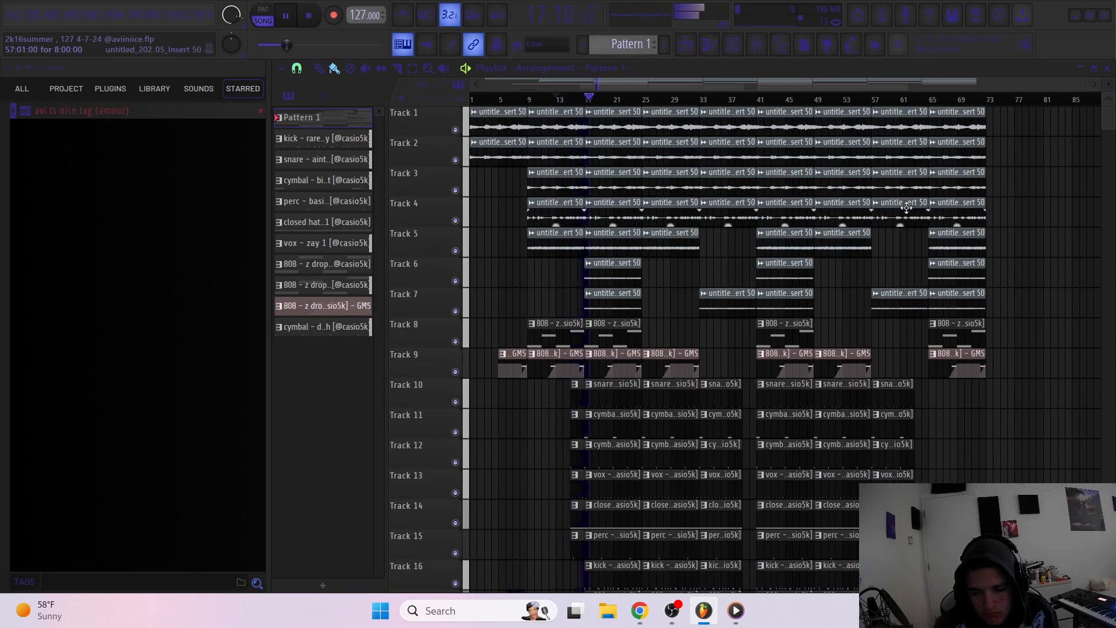
drag(1106, 99, 1108, 81)
scroll(1107, 81, down, 1)
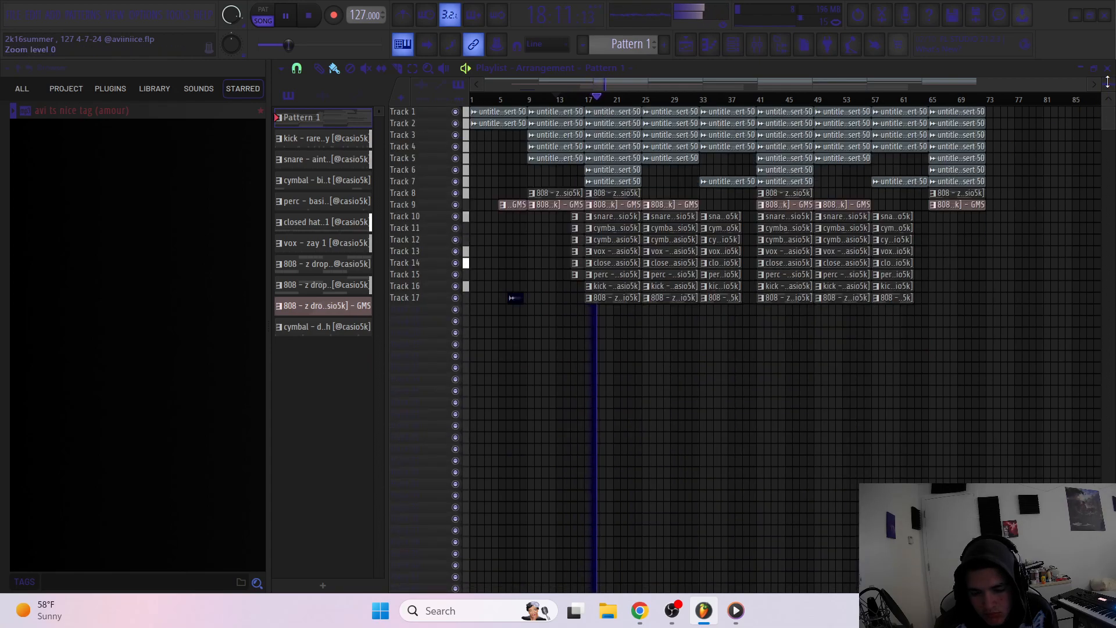
scroll(1107, 82, up, 1)
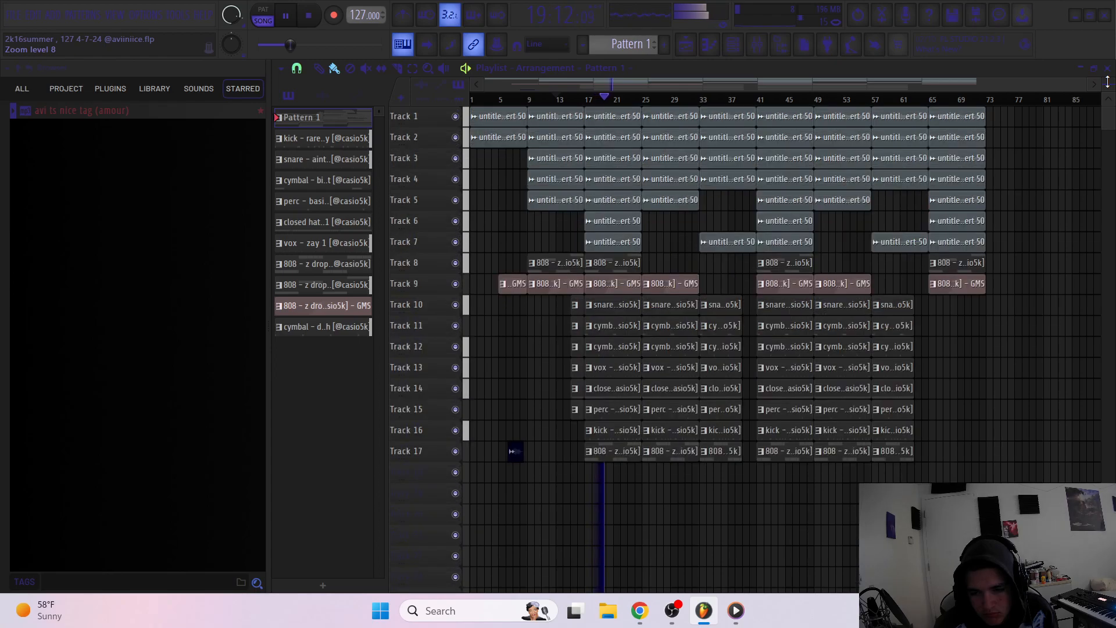
scroll(1107, 81, up, 1)
scroll(1105, 81, down, 1)
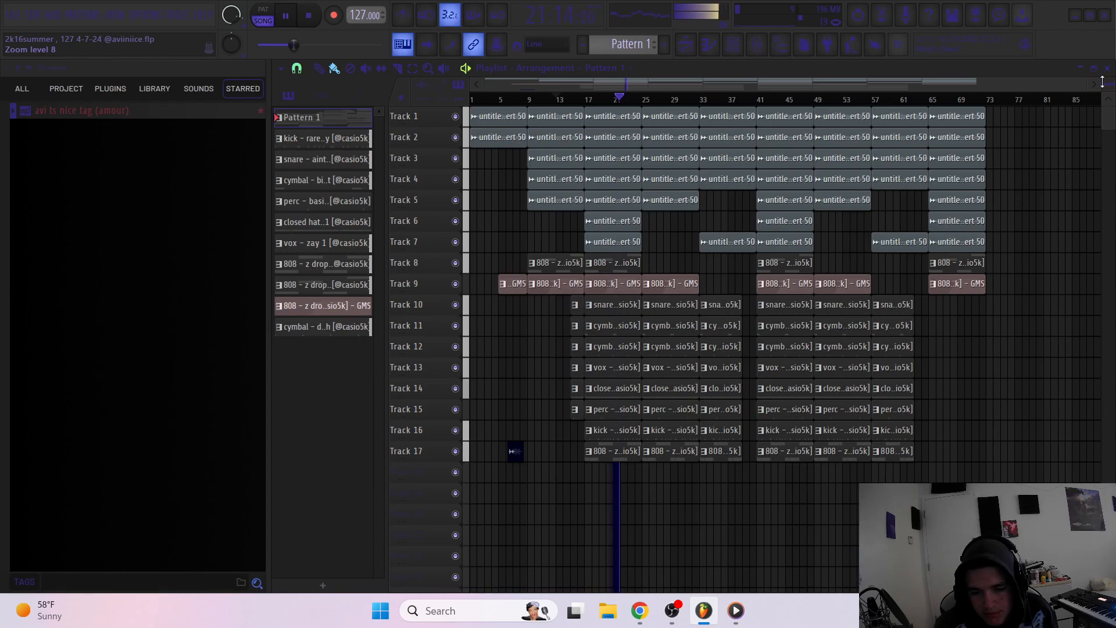
scroll(1103, 89, up, 1)
scroll(1102, 87, down, 1)
scroll(1103, 86, up, 1)
scroll(1102, 84, down, 1)
scroll(1102, 84, up, 1)
scroll(1102, 85, down, 2)
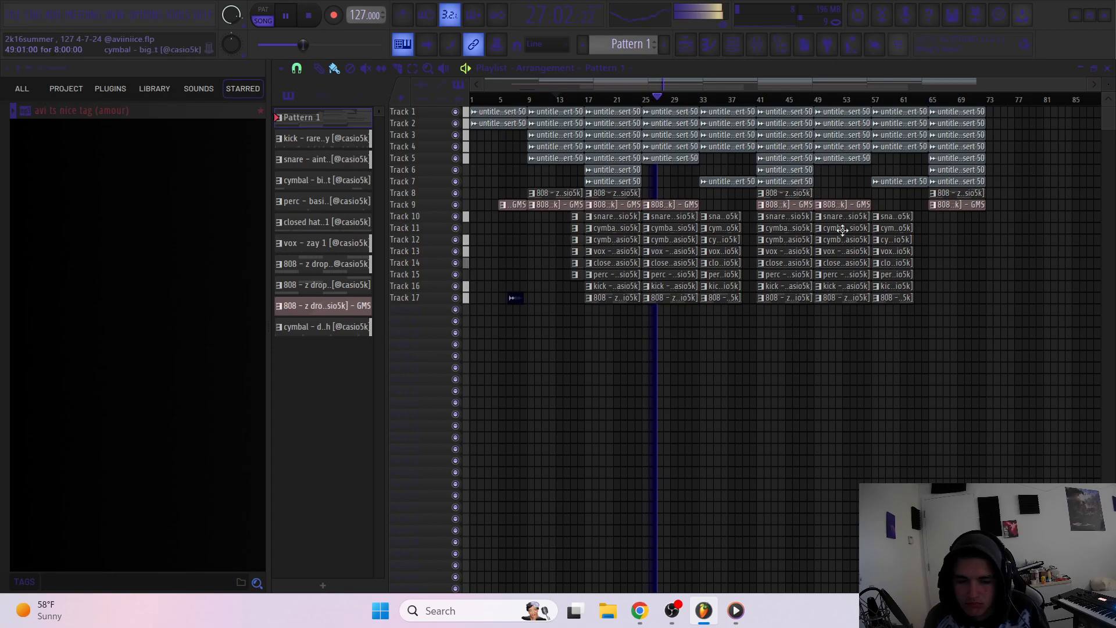
Stop playback, shift all clips down one track, place Pattern 1 on Track 1 at bar 17 and select bars 17 to 24
key(space)
drag(1017, 326, 343, 85)
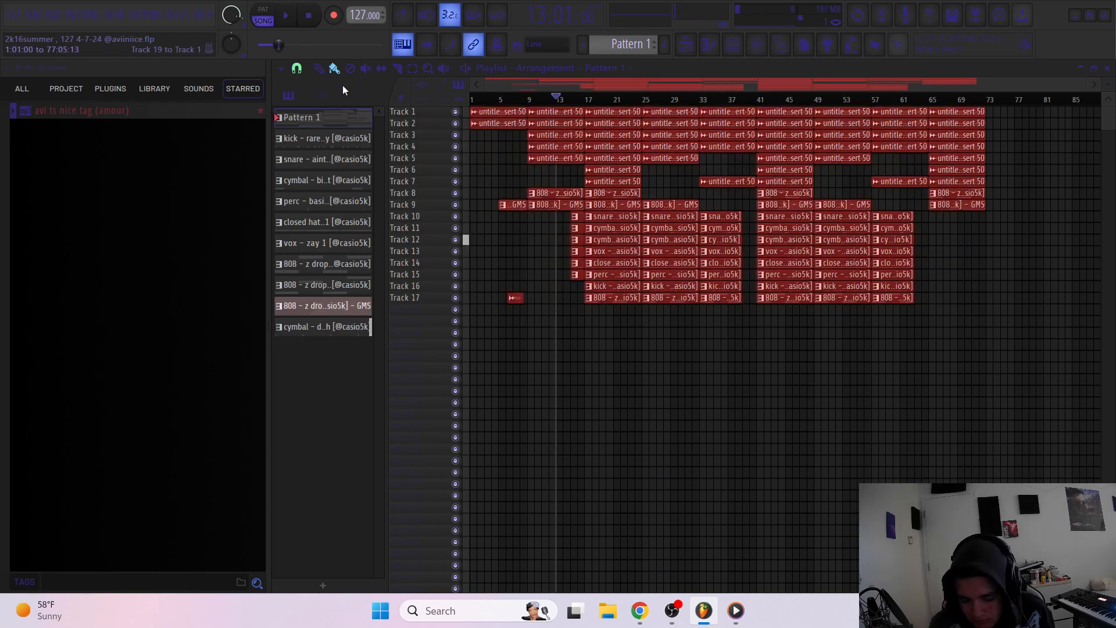
key(shift+Down)
drag(590, 117, 643, 109)
scroll(640, 119, up, 3)
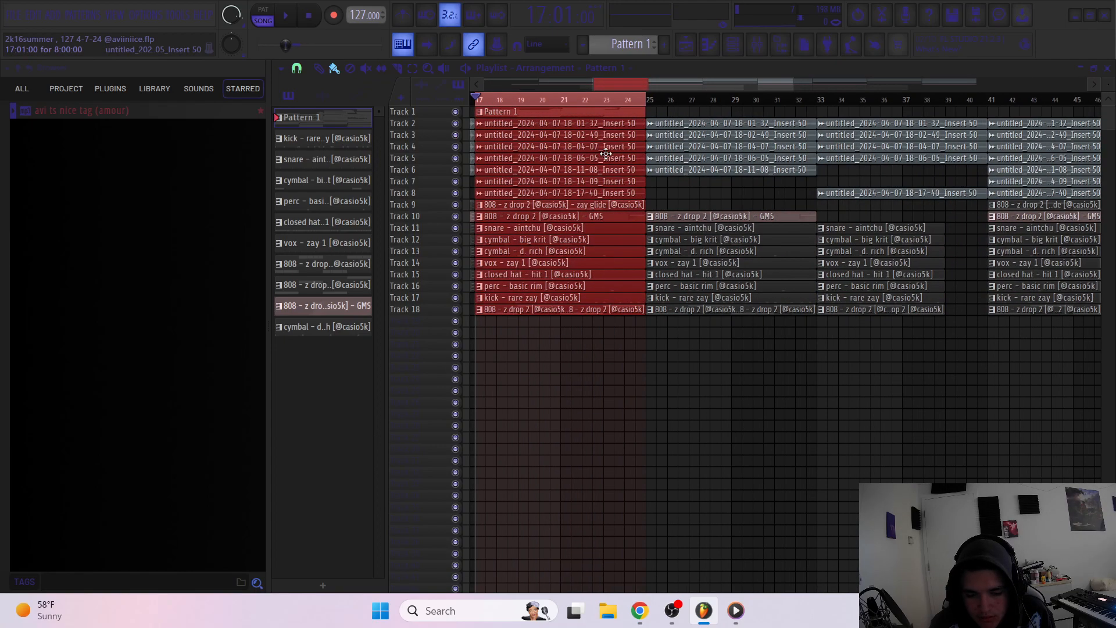
Solo Track 1 and open the first MIDI Out channel's notes from the channel rack
click(742, 54)
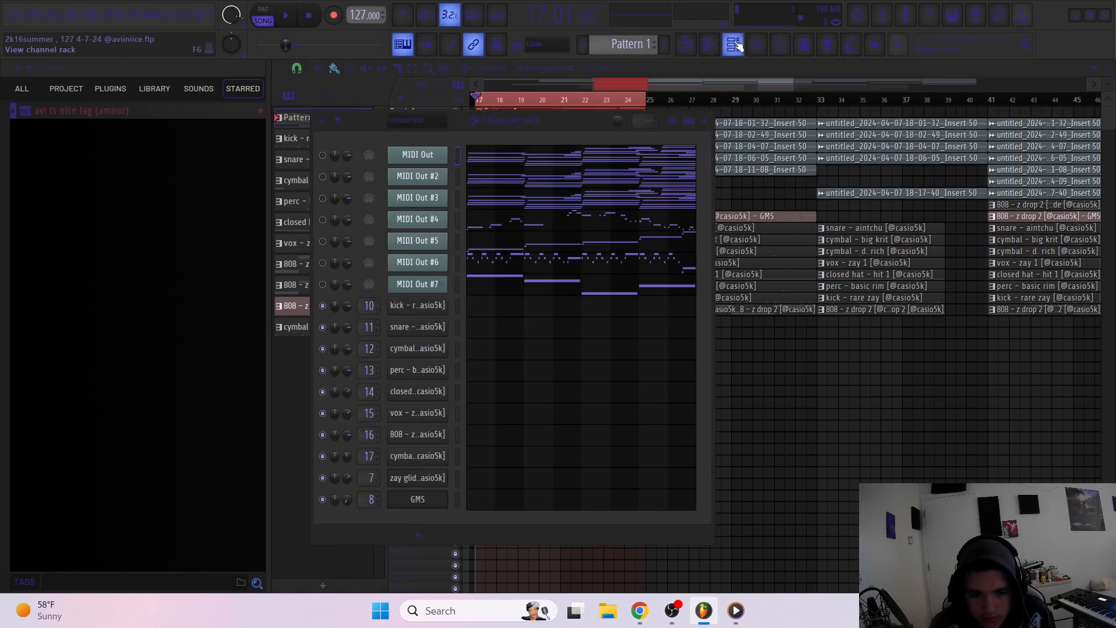
click(734, 46)
right_click(456, 113)
click(736, 52)
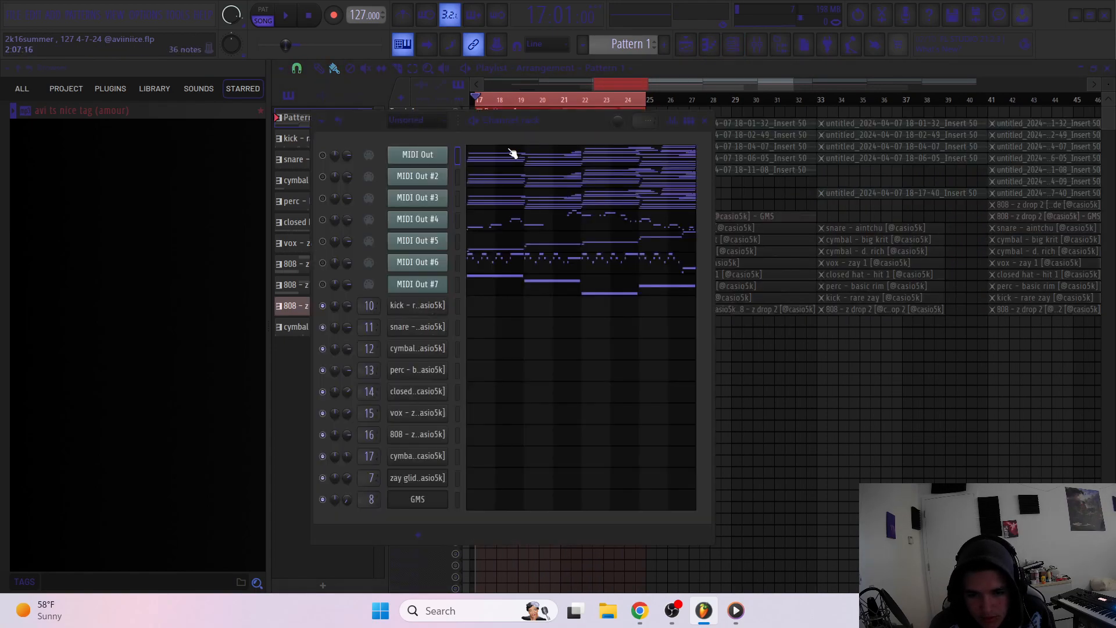
click(509, 152)
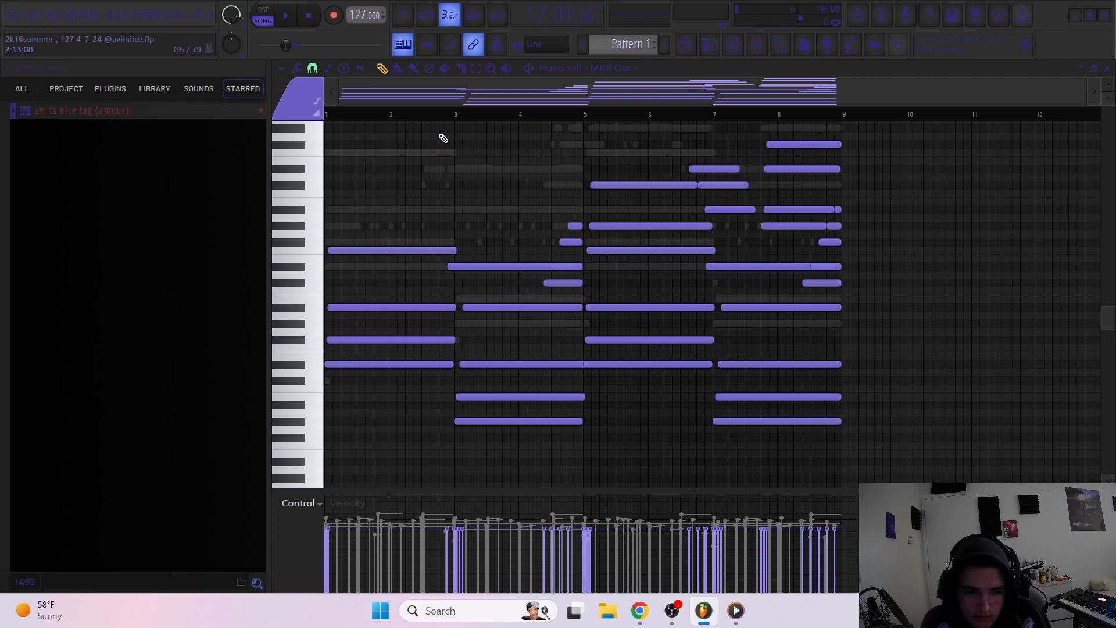
Play back the MIDI Out chord part, following its notes in the piano roll, and stop playback
click(685, 44)
click(710, 44)
key(space)
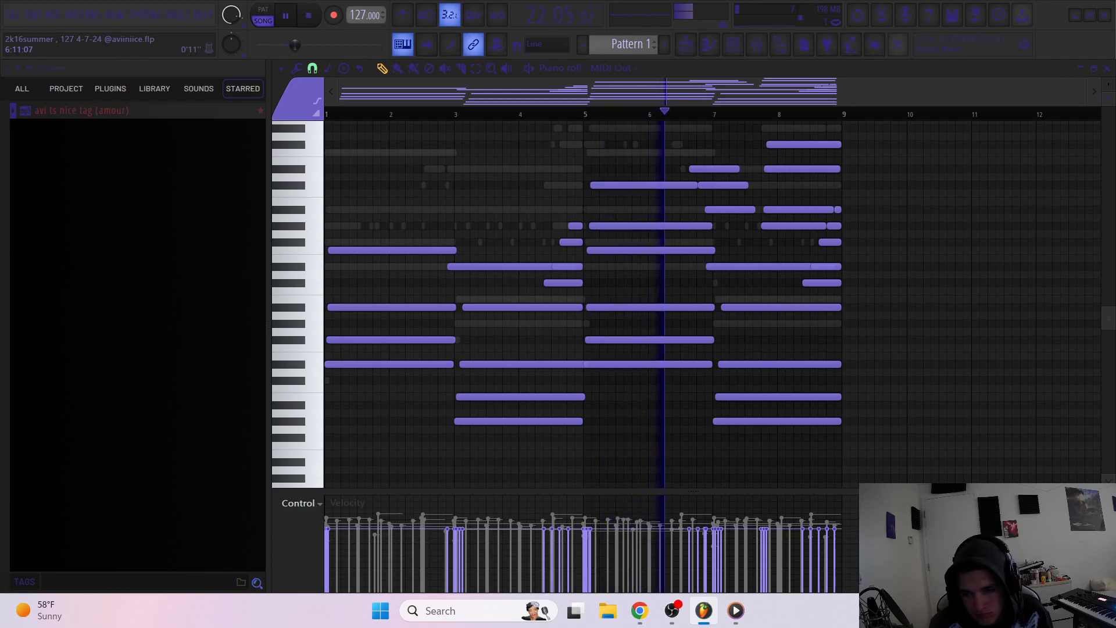
scroll(1113, 88, down, 1)
scroll(1112, 89, up, 1)
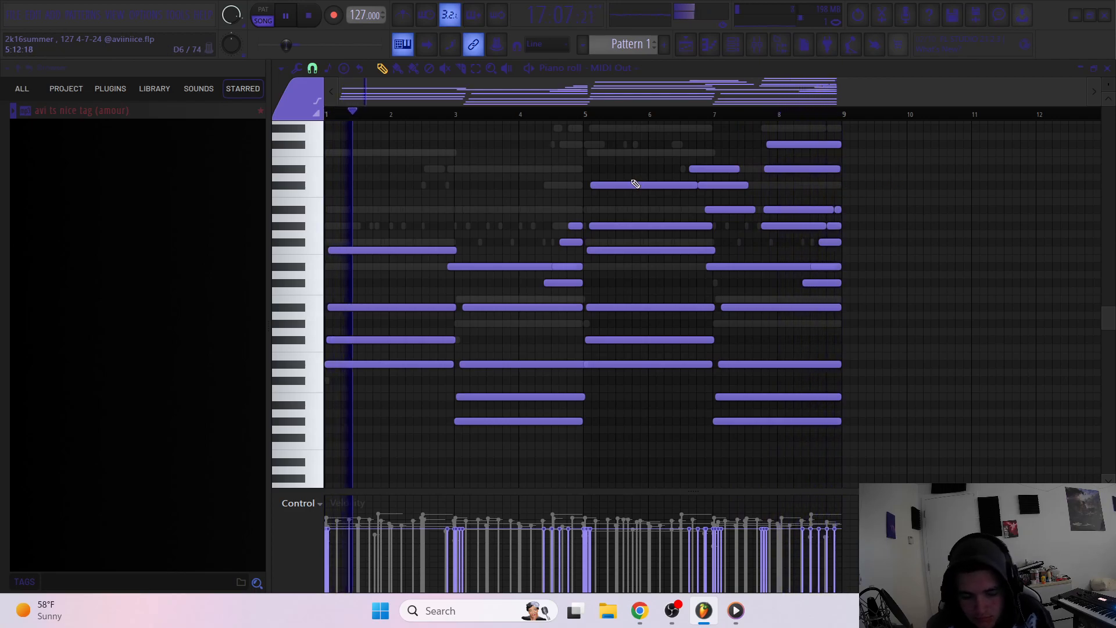
key(space)
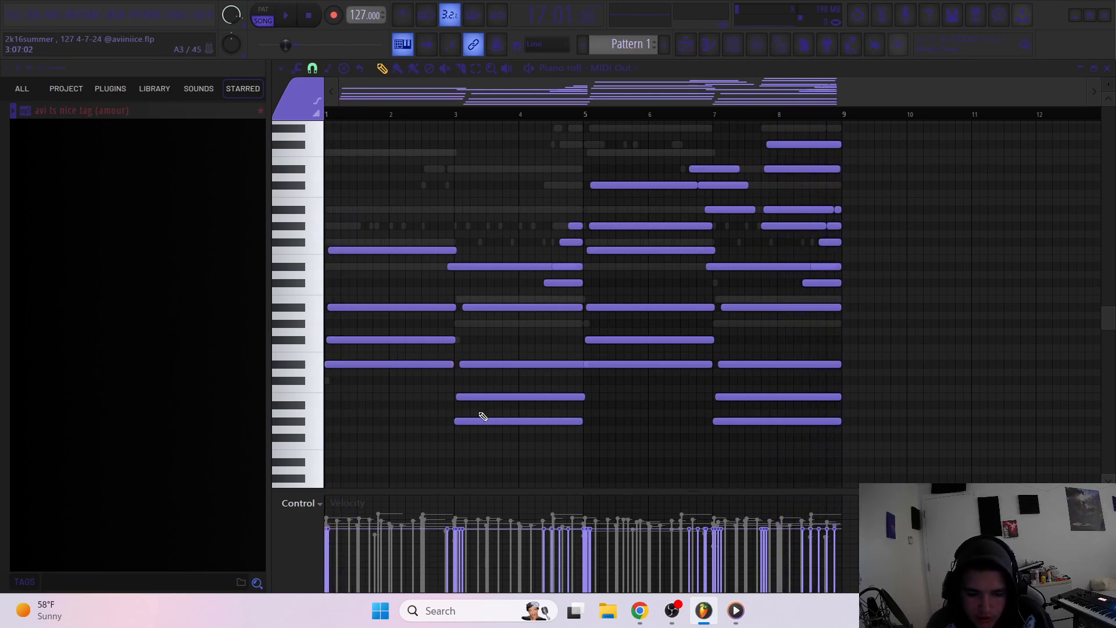
Select the three lowest notes of each of the two chords spanning bars 1 to 4 in the MIDI Out part
drag(418, 307, 416, 406)
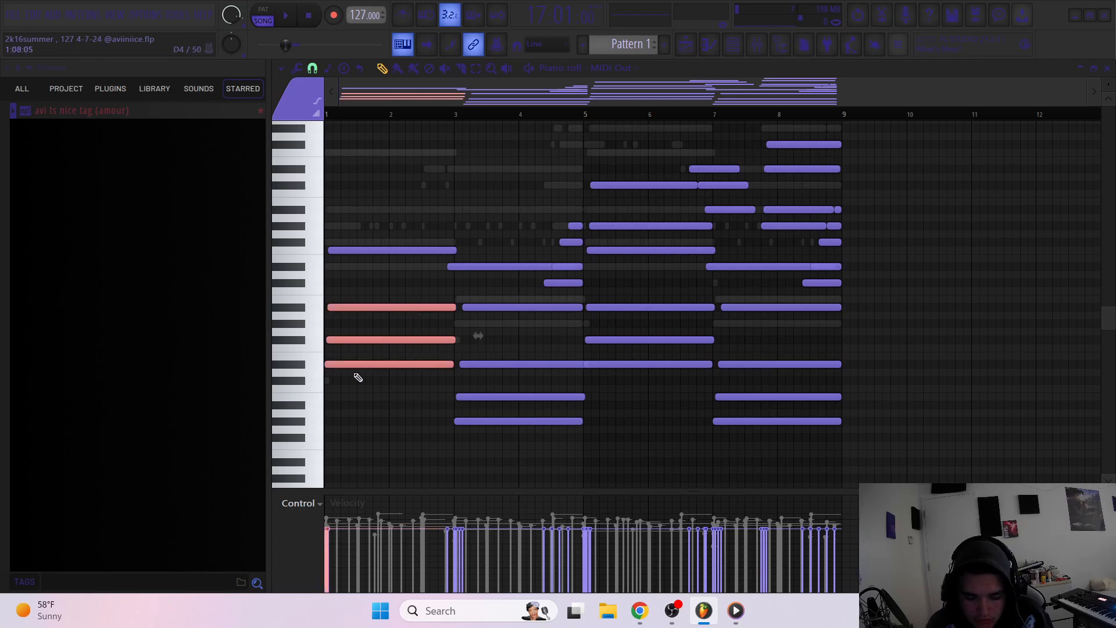
drag(506, 362, 452, 425)
scroll(326, 400, up, 4)
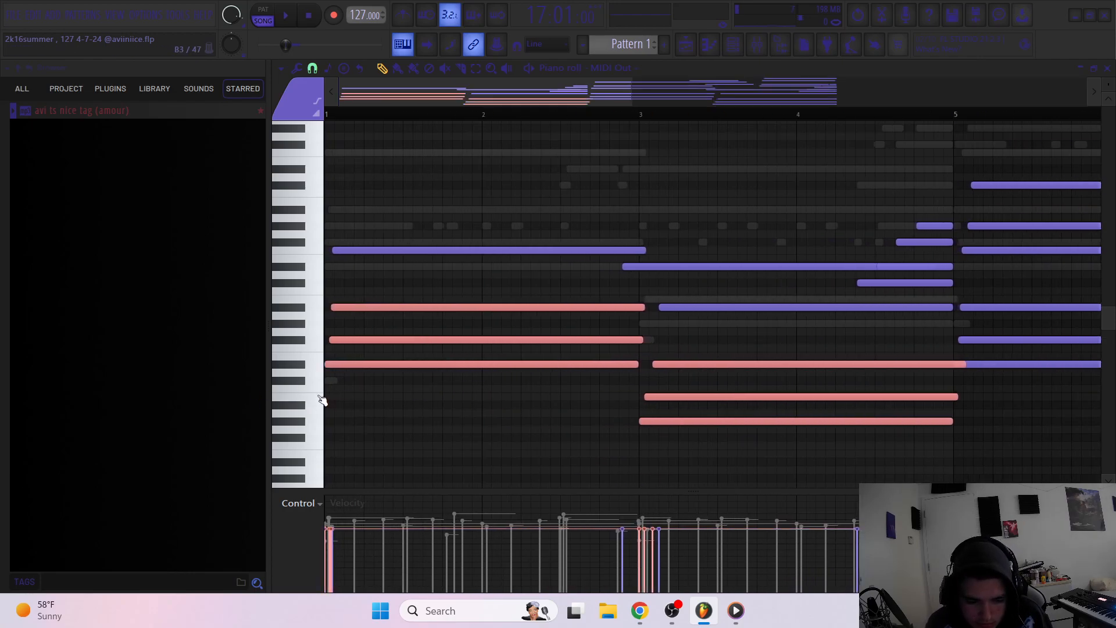
scroll(328, 419, down, 4)
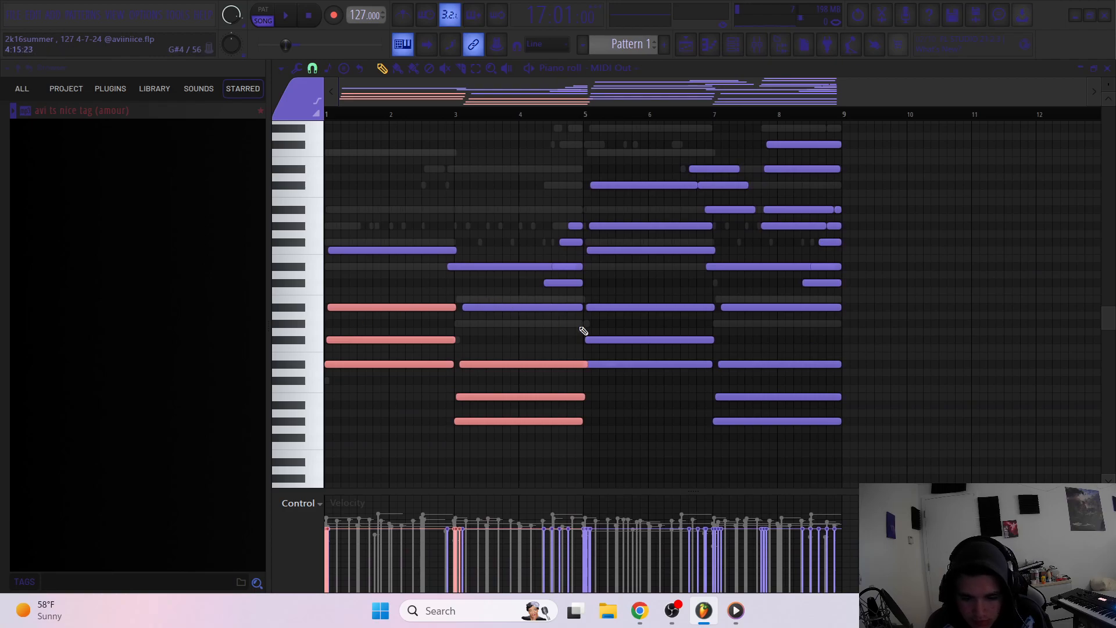
drag(397, 280, 393, 399)
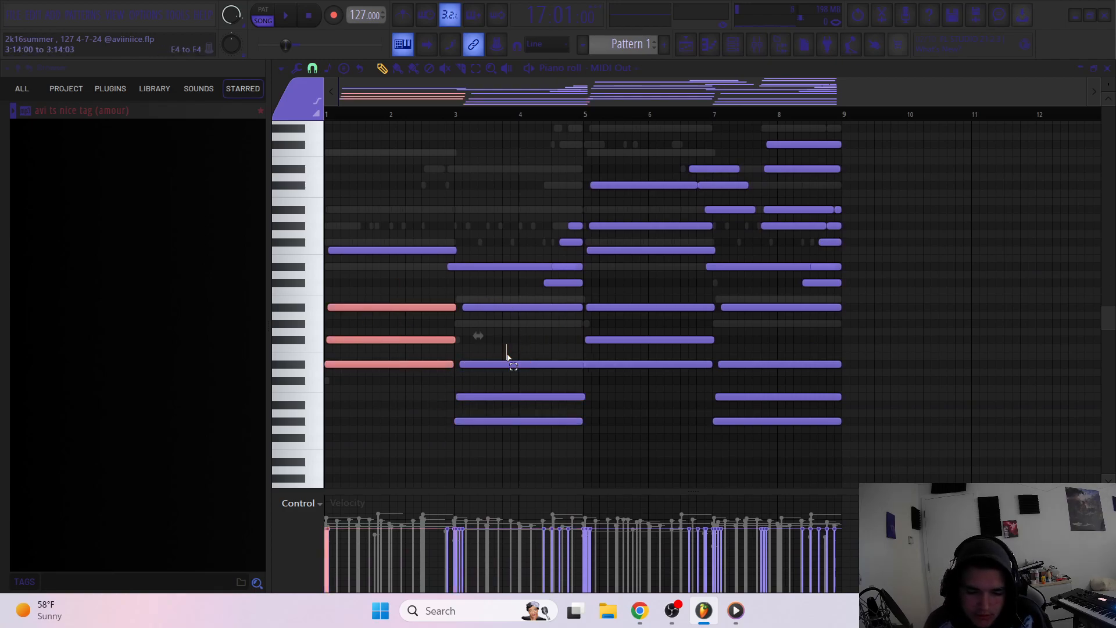
drag(507, 352, 465, 424)
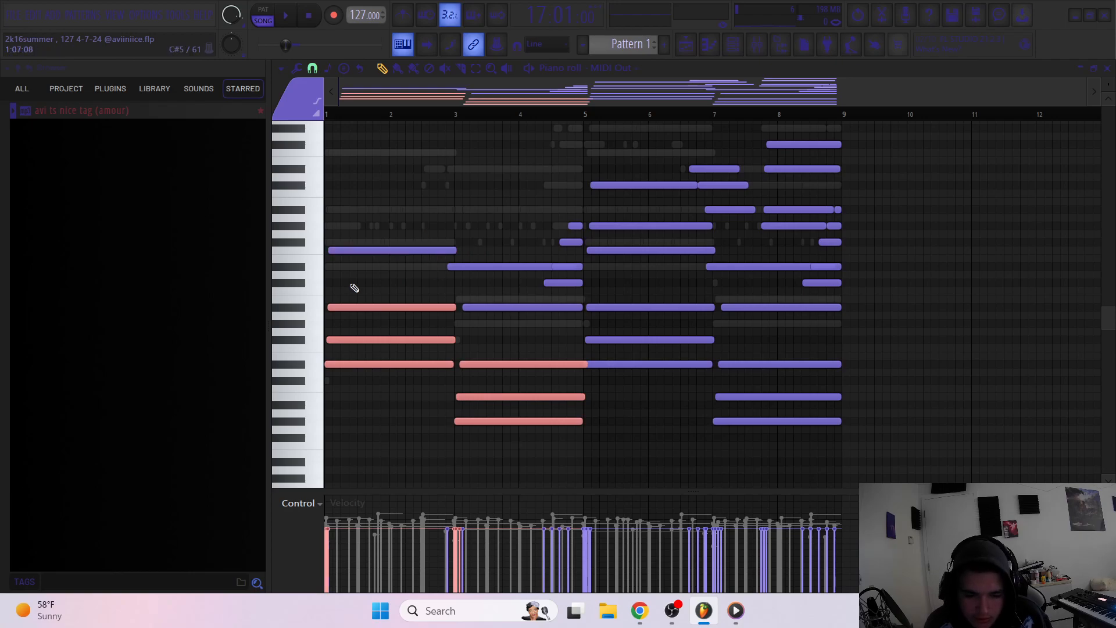
Select the upper notes above the second chord in bars 3 and 4 instead
drag(507, 254, 524, 318)
ctrl+click(550, 251)
drag(578, 211, 570, 319)
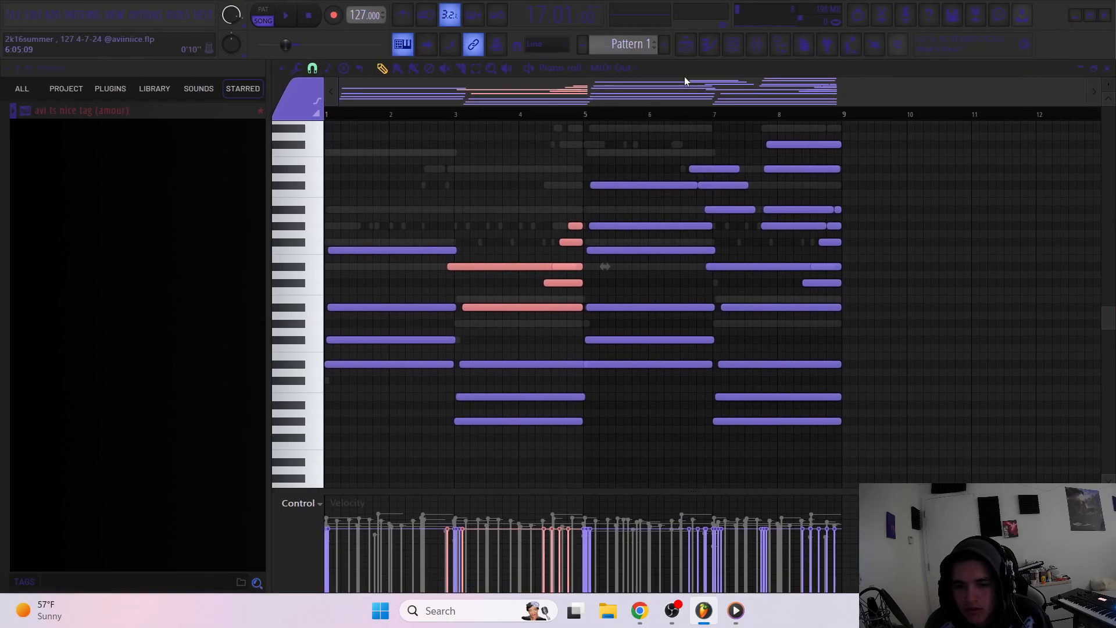
Unmute Track 3 alongside Tracks 1 and 2 in the playlist, enlarge the tracks and briefly test playback
click(686, 44)
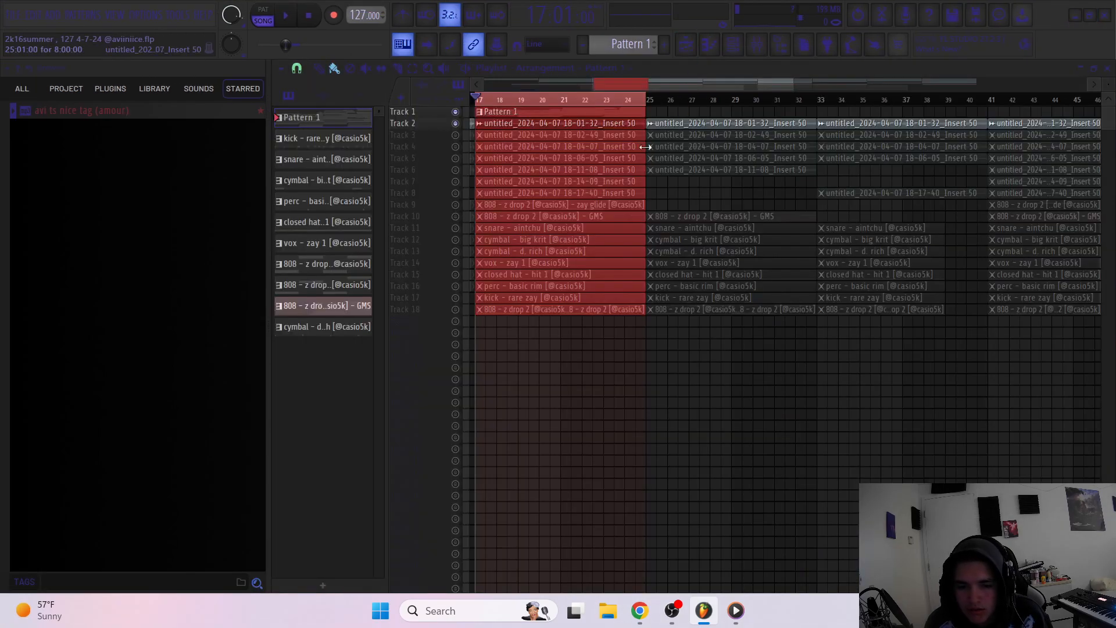
drag(1108, 84, 1110, 99)
click(455, 191)
scroll(466, 258, up, 4)
key(space)
key(space)
Check the MIDI Out channel choice in the piano roll and return to the playlist
click(714, 44)
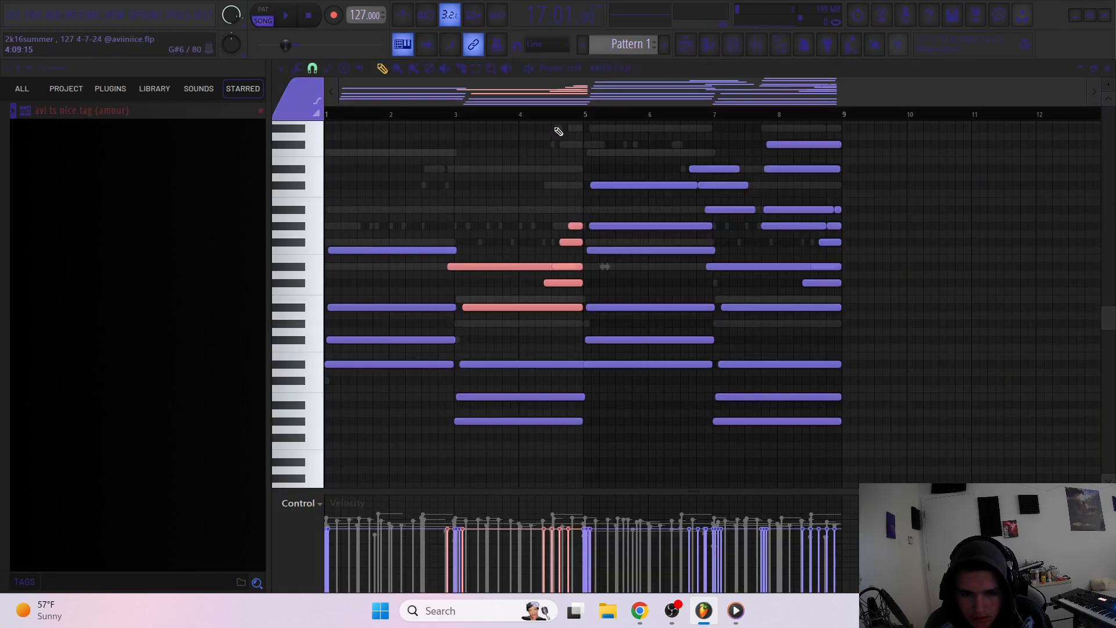
click(618, 73)
click(631, 92)
click(686, 45)
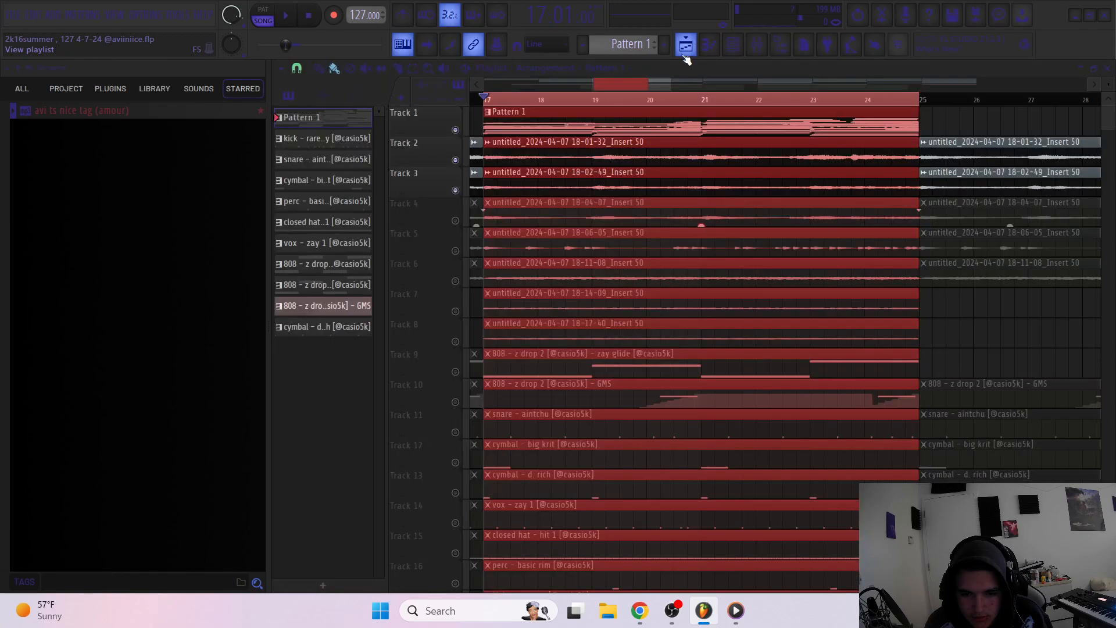
Play bars 17 to 24 with Tracks 1 to 3 active, picking out the Track 3 clip during playback
scroll(563, 245, down, 3)
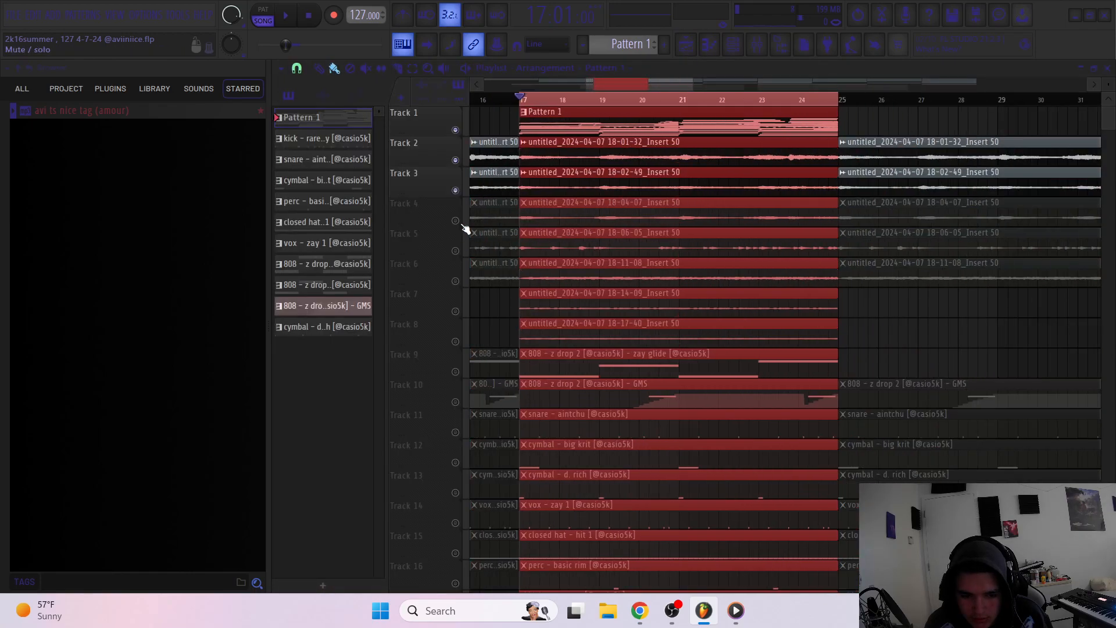
key(space)
ctrl+click(889, 313)
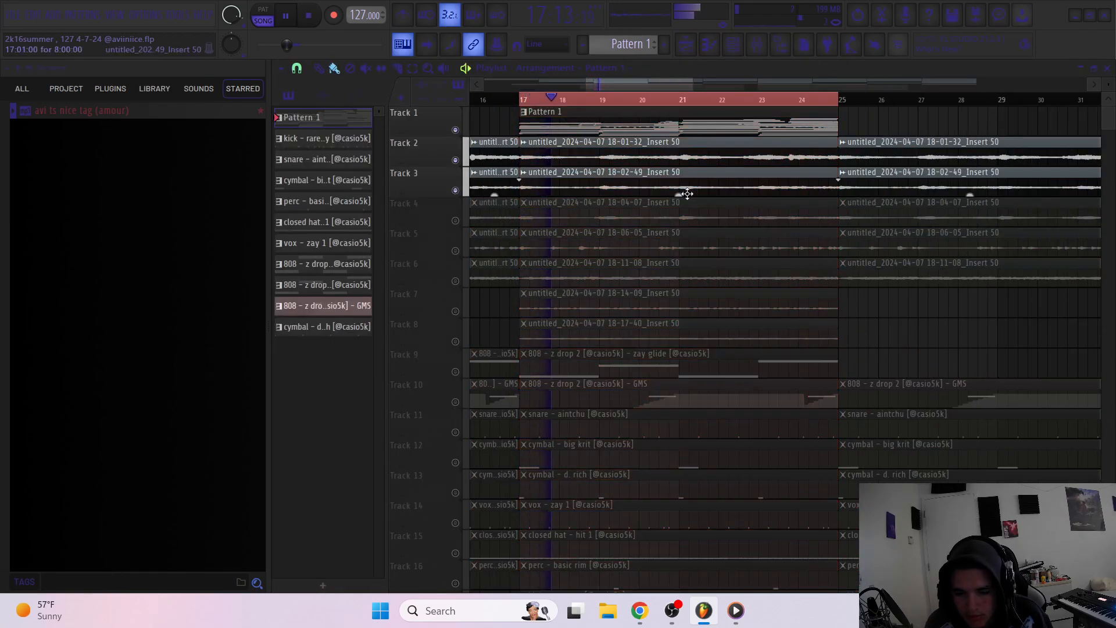
click(634, 169)
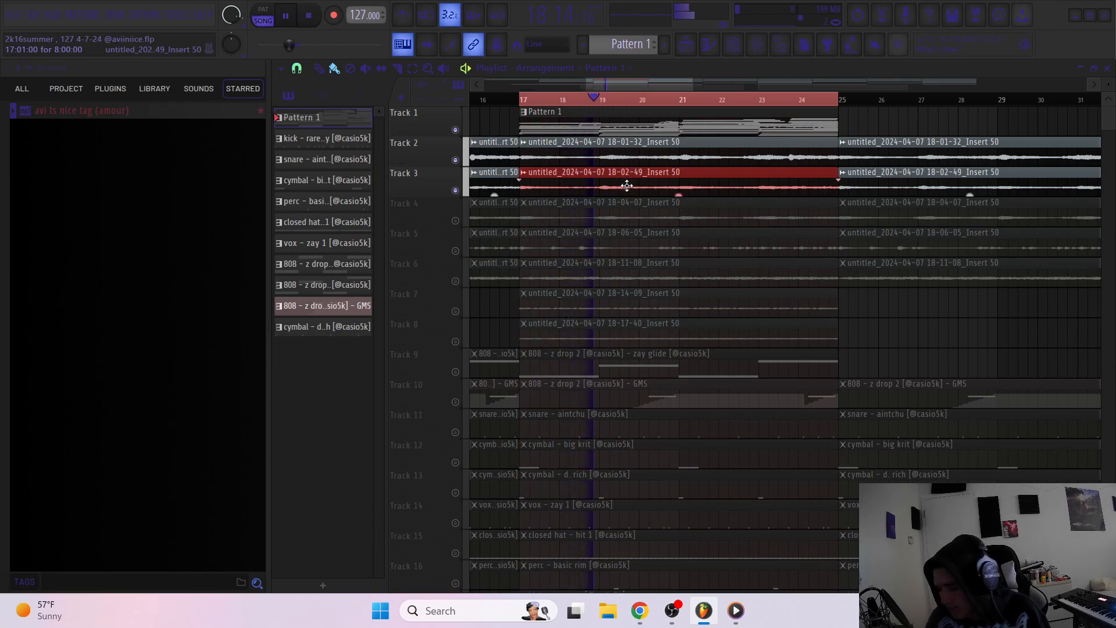
ctrl+click(891, 311)
scroll(749, 258, down, 1)
scroll(750, 257, up, 1)
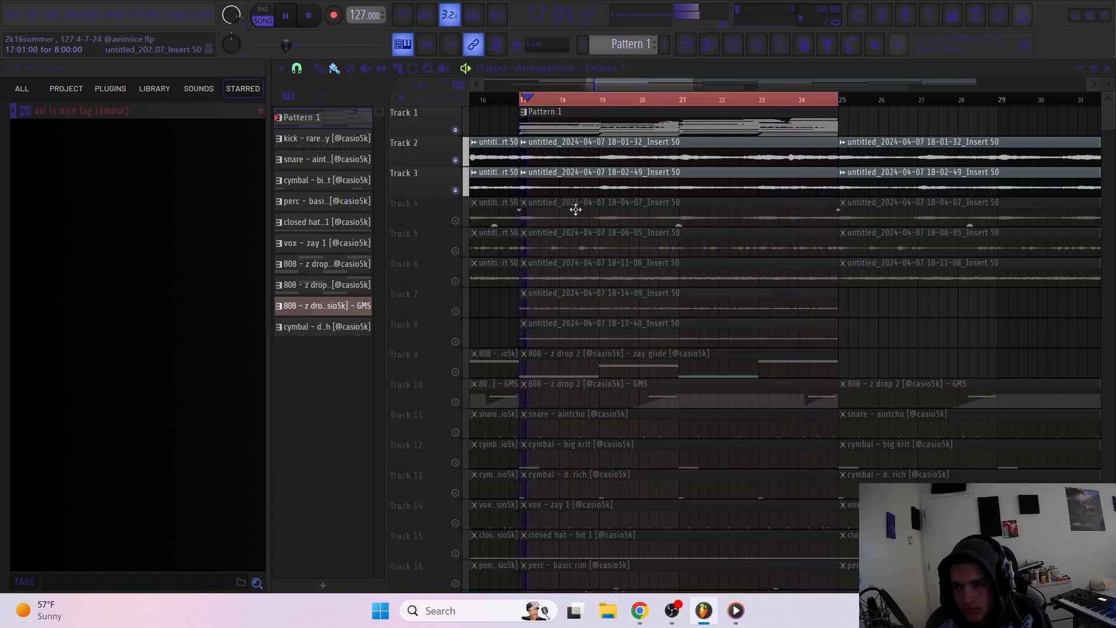
Unmute Track 4 so it sounds together with Tracks 1 to 3, and restart playback
click(456, 221)
scroll(465, 231, up, 2)
right_click(457, 222)
key(space)
click(456, 190)
click(455, 160)
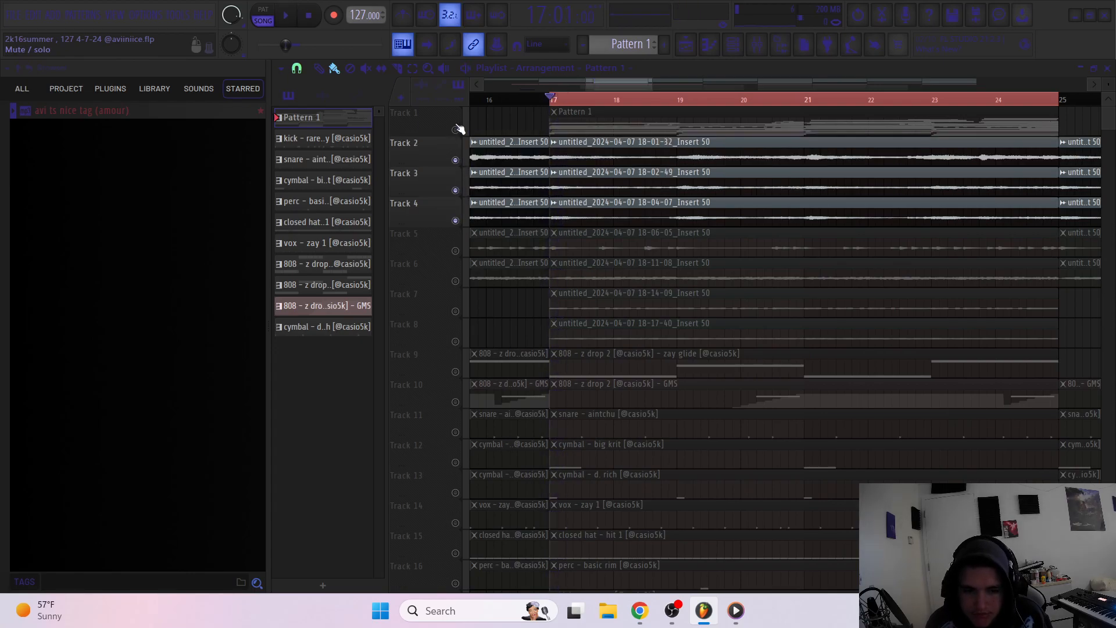
click(456, 129)
key(space)
View the notes in the piano roll during playback and examine the effects on mixer inserts 1 and 2
click(709, 43)
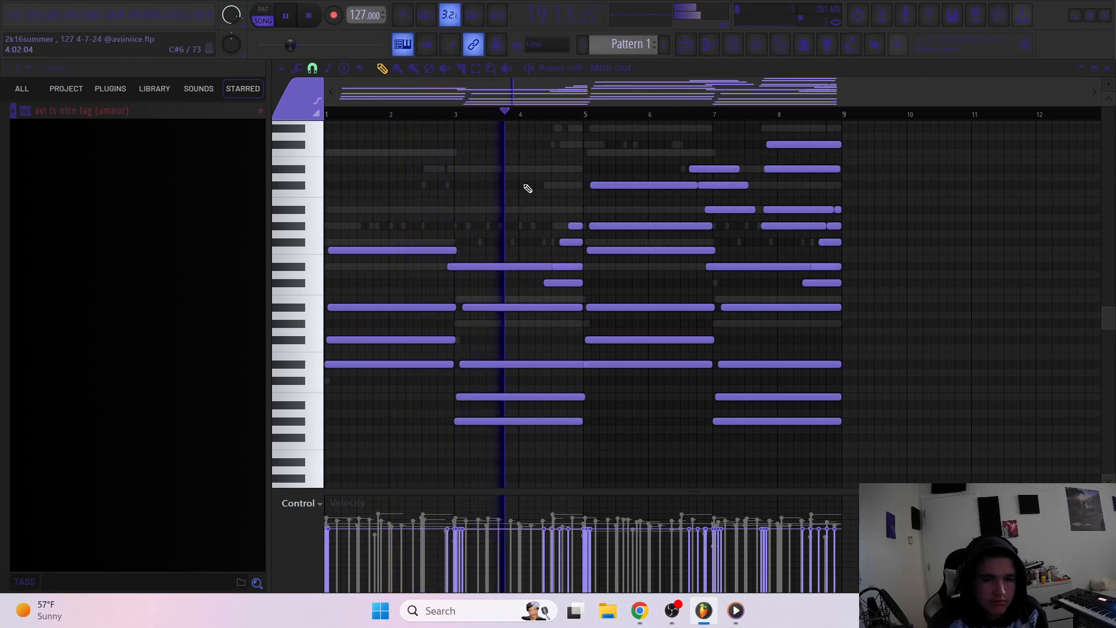
click(757, 44)
click(384, 300)
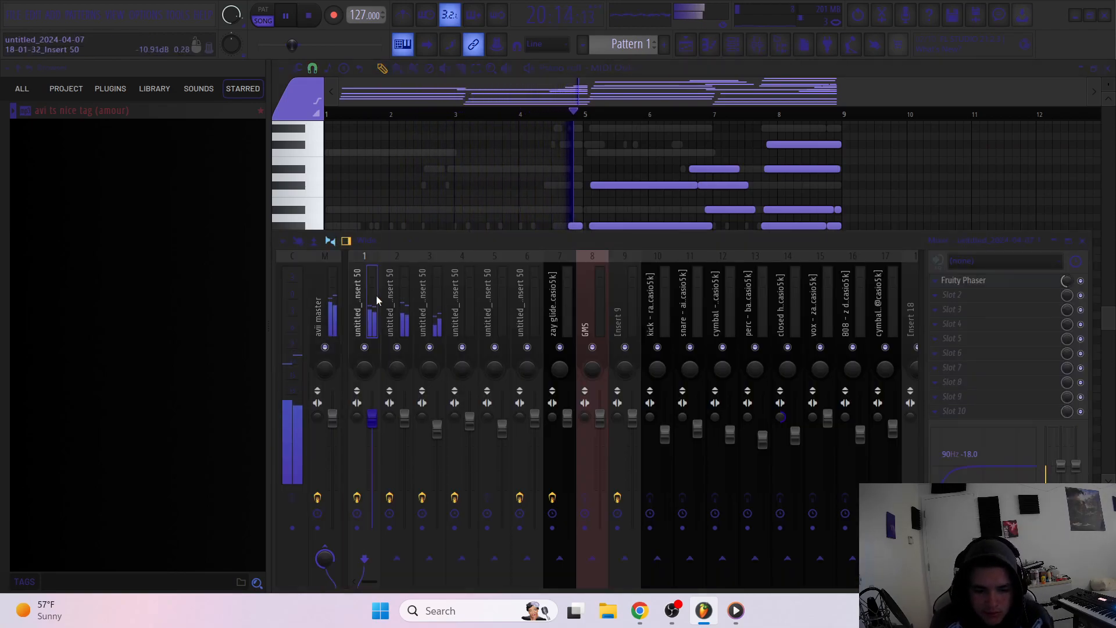
click(376, 313)
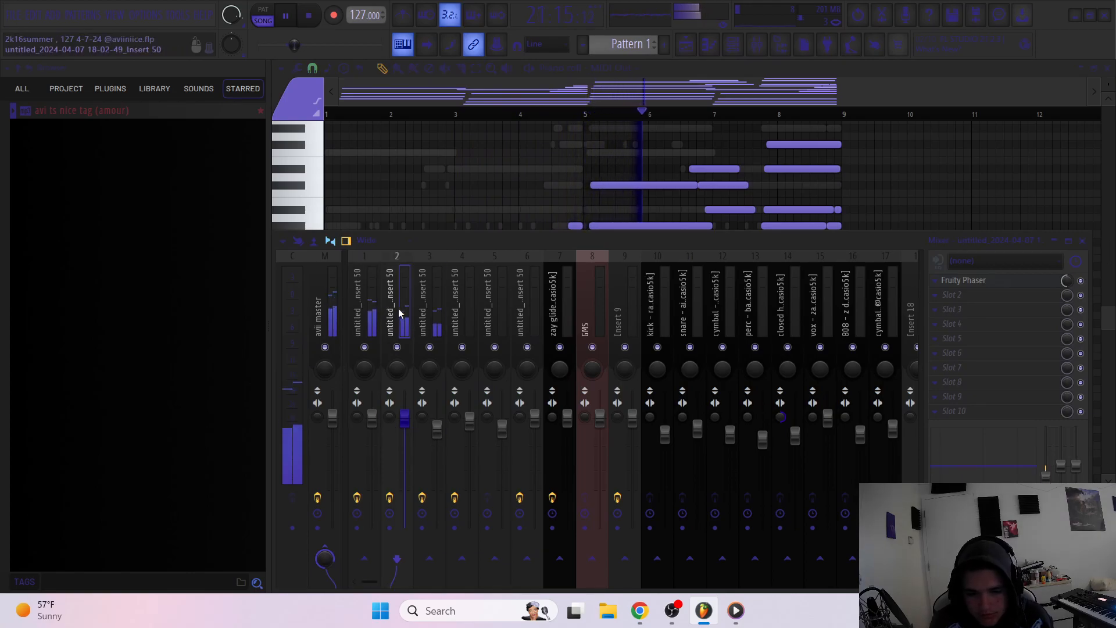
Stop playback, unmute Track 5 and mute Tracks 2 to 4 in the playlist
click(686, 44)
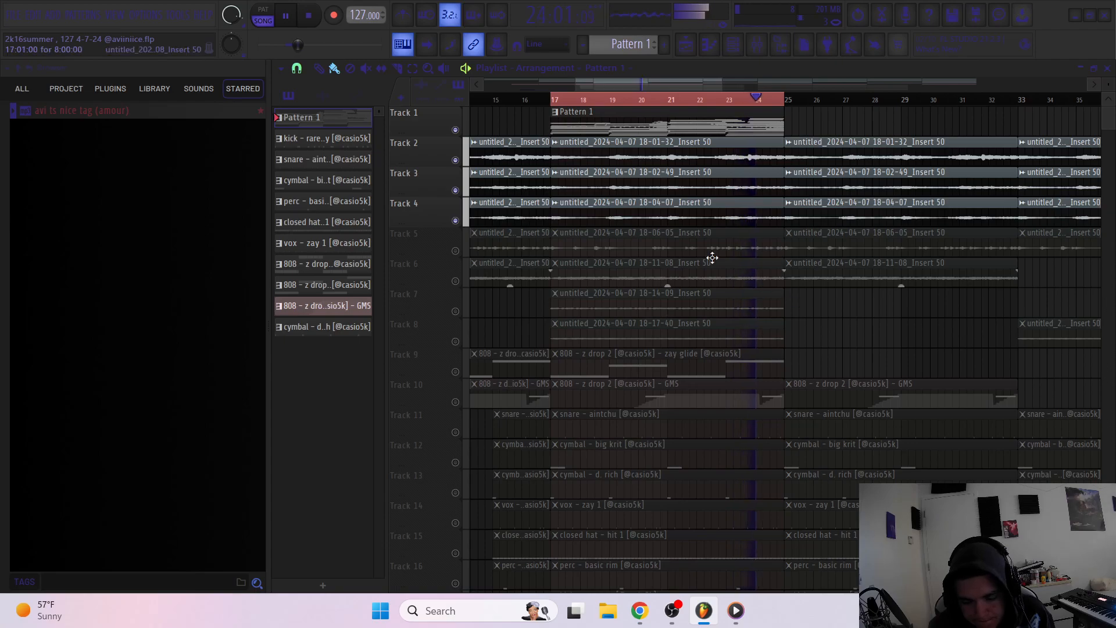
scroll(600, 261, up, 1)
scroll(498, 247, up, 2)
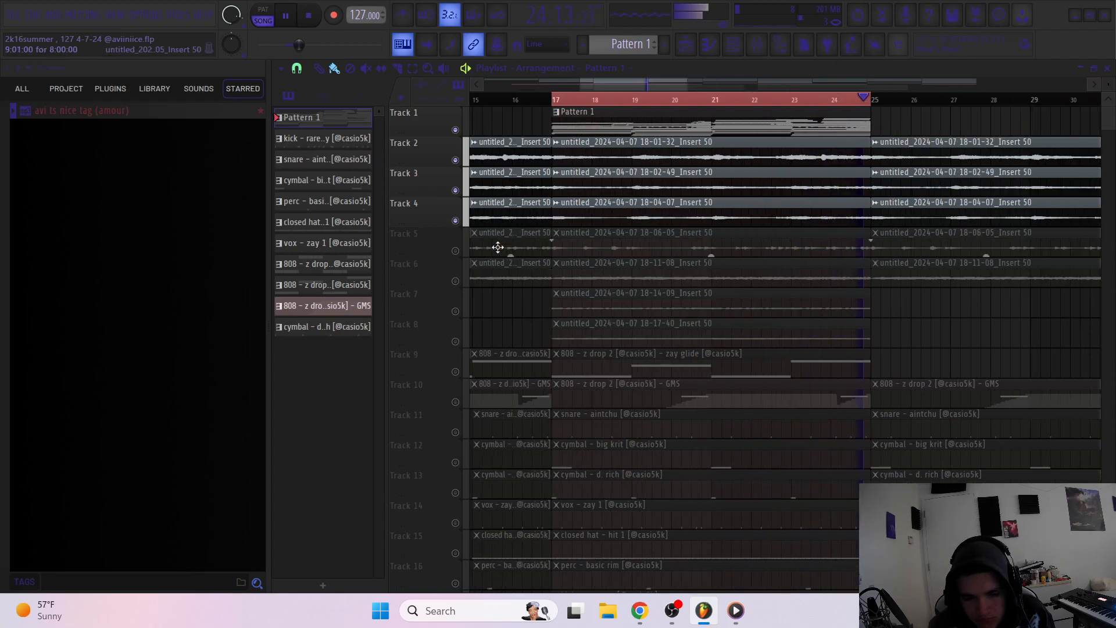
key(space)
click(456, 251)
drag(455, 220, 457, 168)
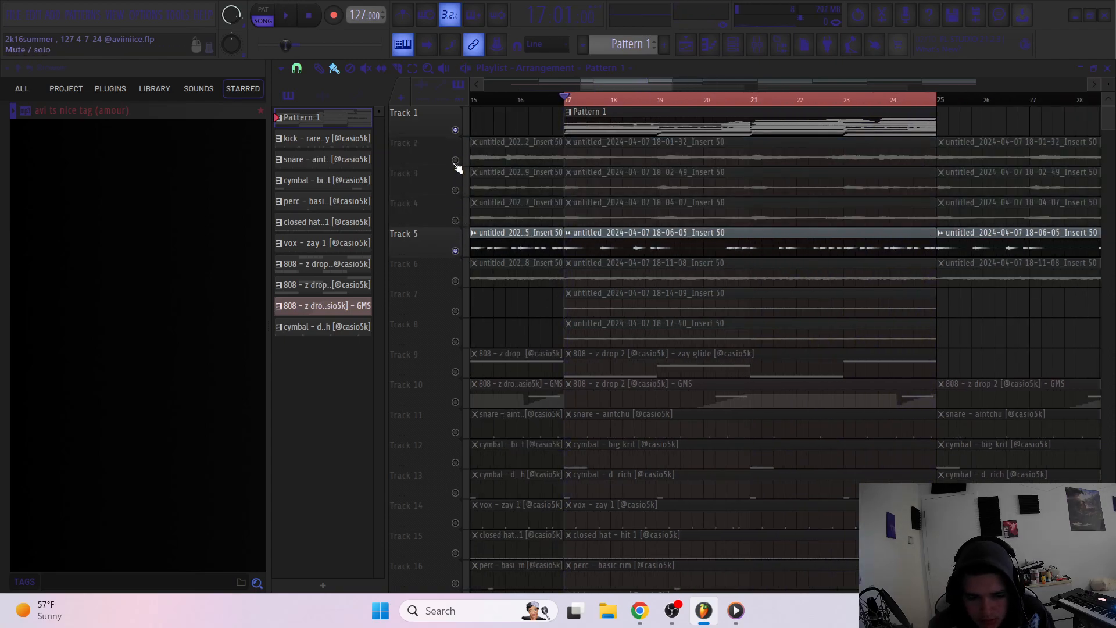
Show the MIDI Out #4 channel's notes in the piano roll
click(712, 46)
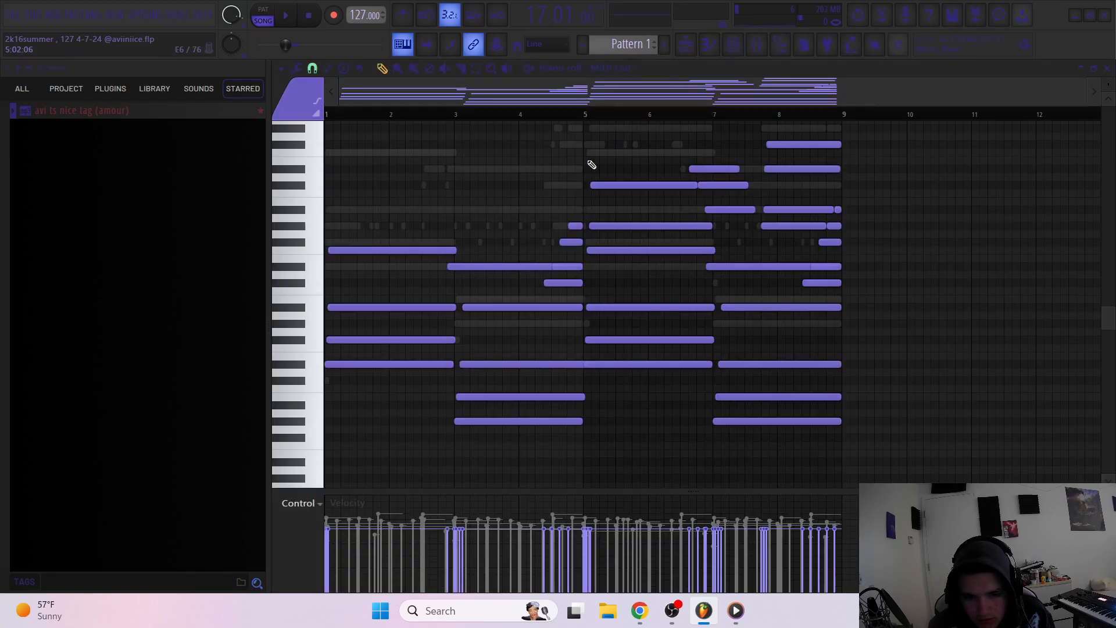
click(615, 74)
click(630, 131)
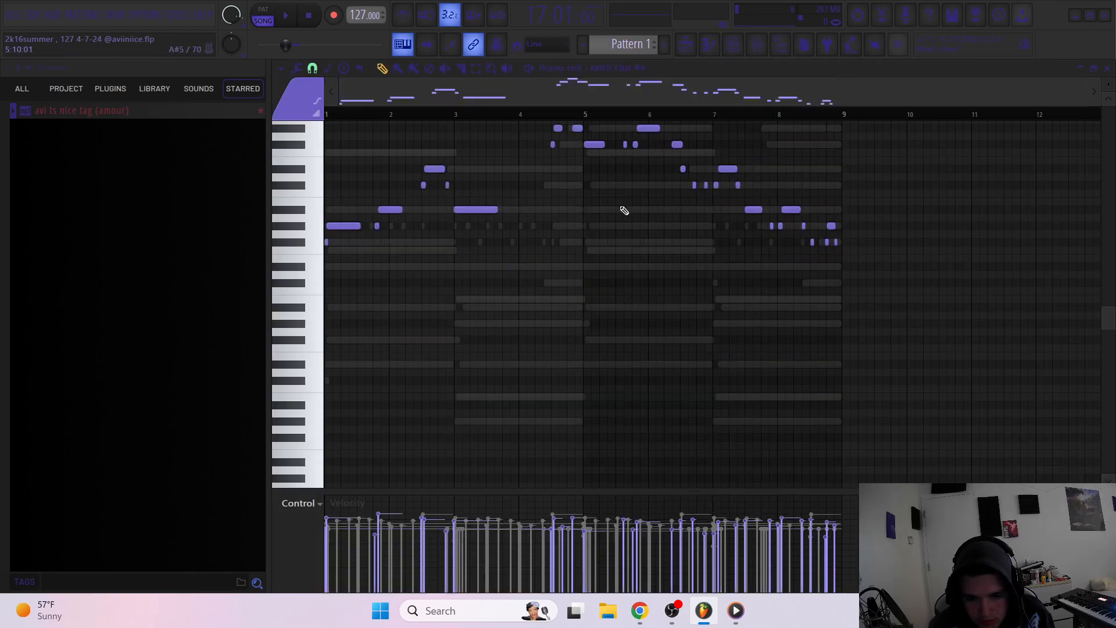
Play back the isolated Track 5 melody, follow its MIDI Out #4 notes in the piano roll, and stop playback
scroll(585, 306, up, 4)
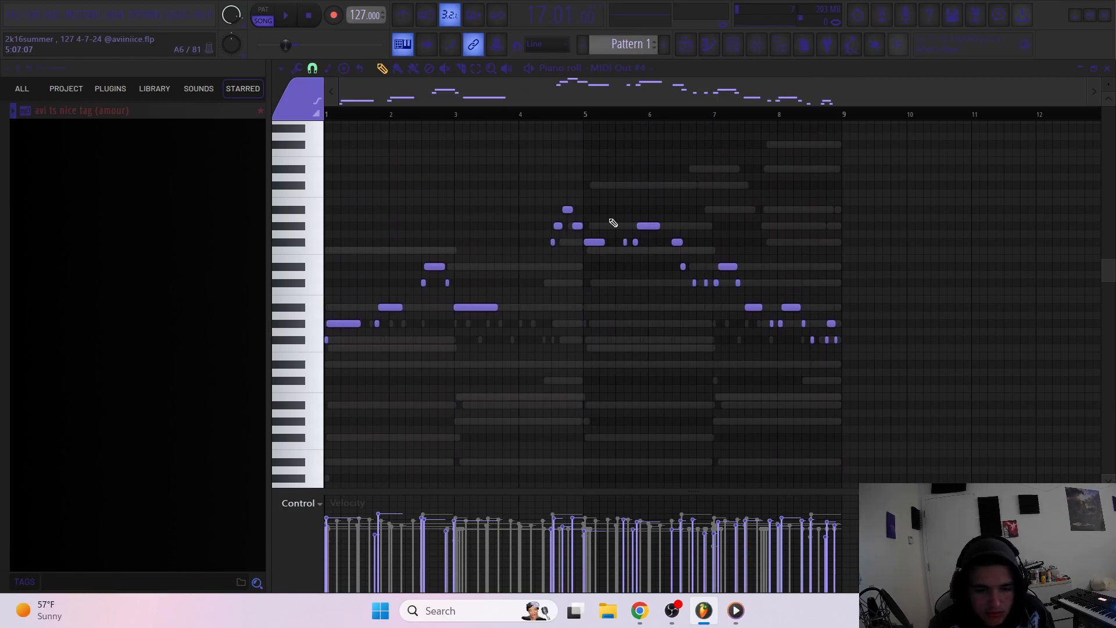
drag(917, 408, 327, 182)
key(space)
ctrl+click(474, 201)
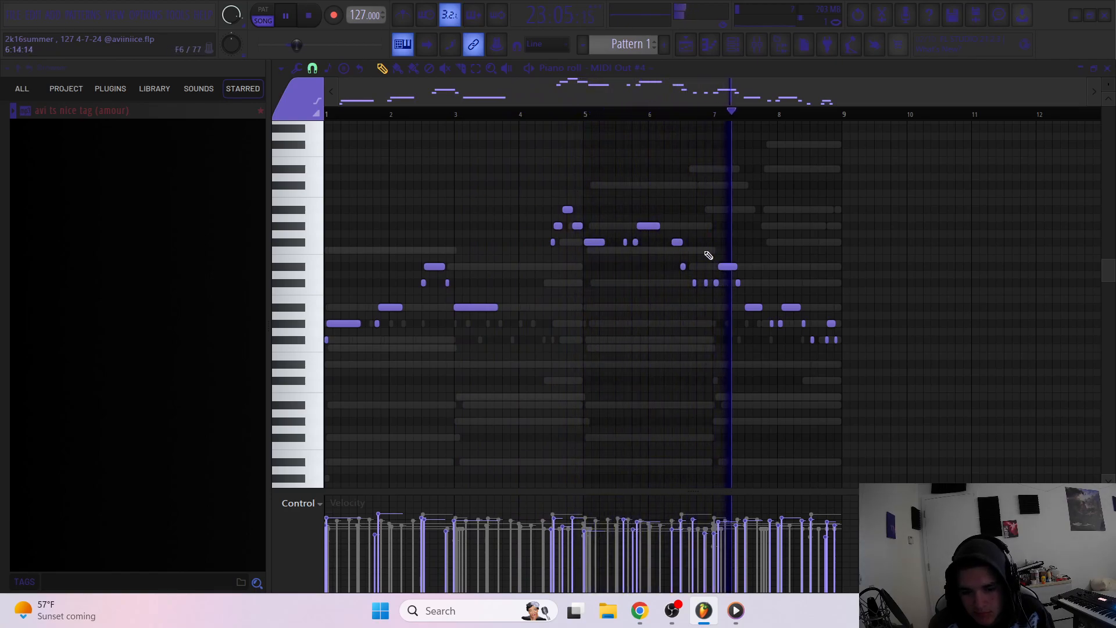
ctrl+scroll(714, 273, up, 3)
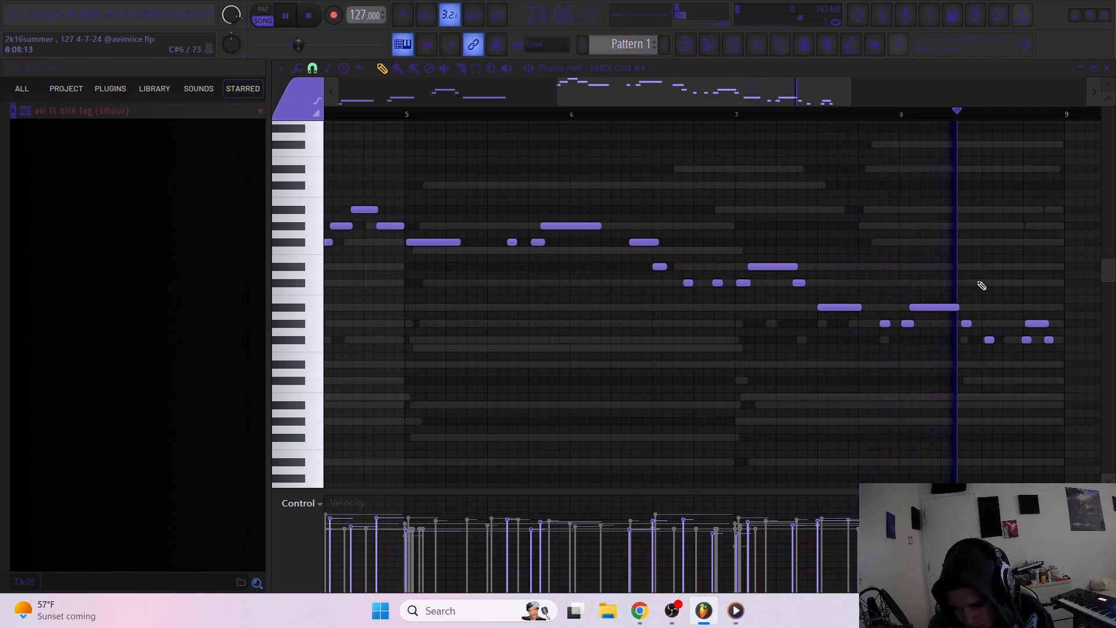
ctrl+scroll(906, 314, down, 4)
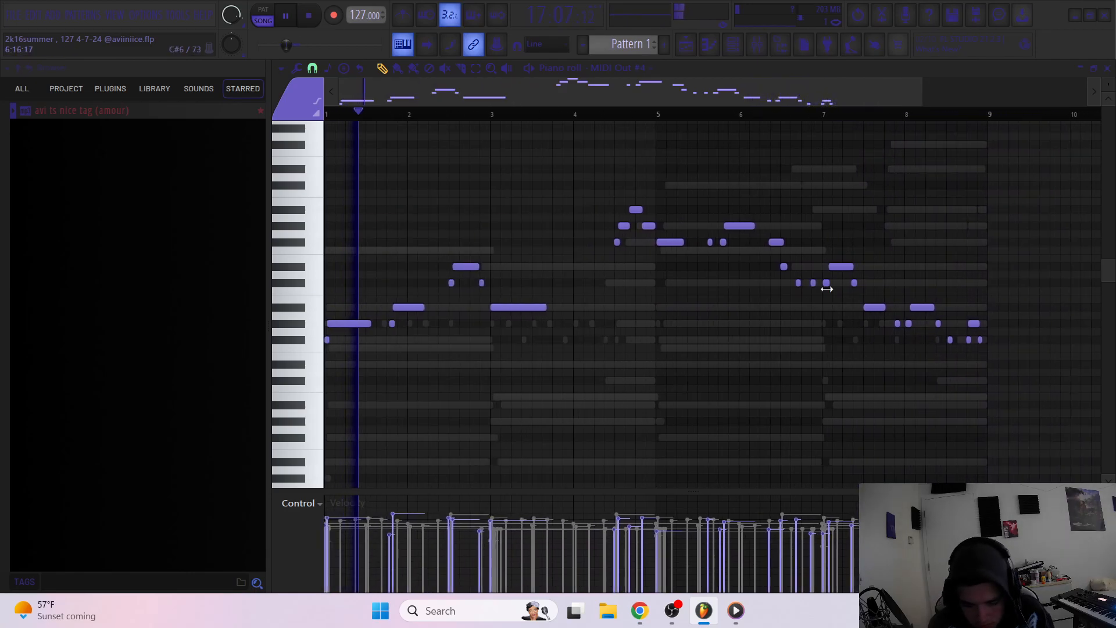
key(space)
Examine the timing of the MIDI Out #4 notes from bar 1, highlight them all, and view the piano roll's quantize options
ctrl+scroll(326, 343, up, 6)
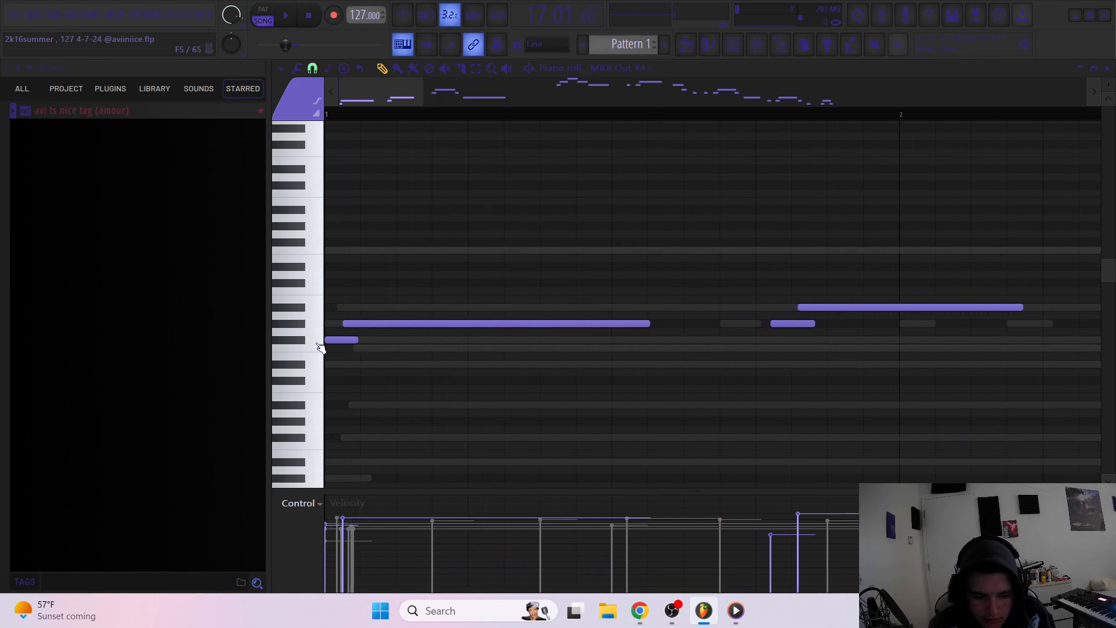
ctrl+scroll(343, 334, down, 5)
ctrl+scroll(897, 370, down, 2)
ctrl+drag(925, 440, 303, 229)
ctrl+click(412, 213)
ctrl+drag(942, 416, 305, 210)
ctrl+scroll(316, 343, up, 4)
ctrl+scroll(315, 348, down, 4)
click(302, 69)
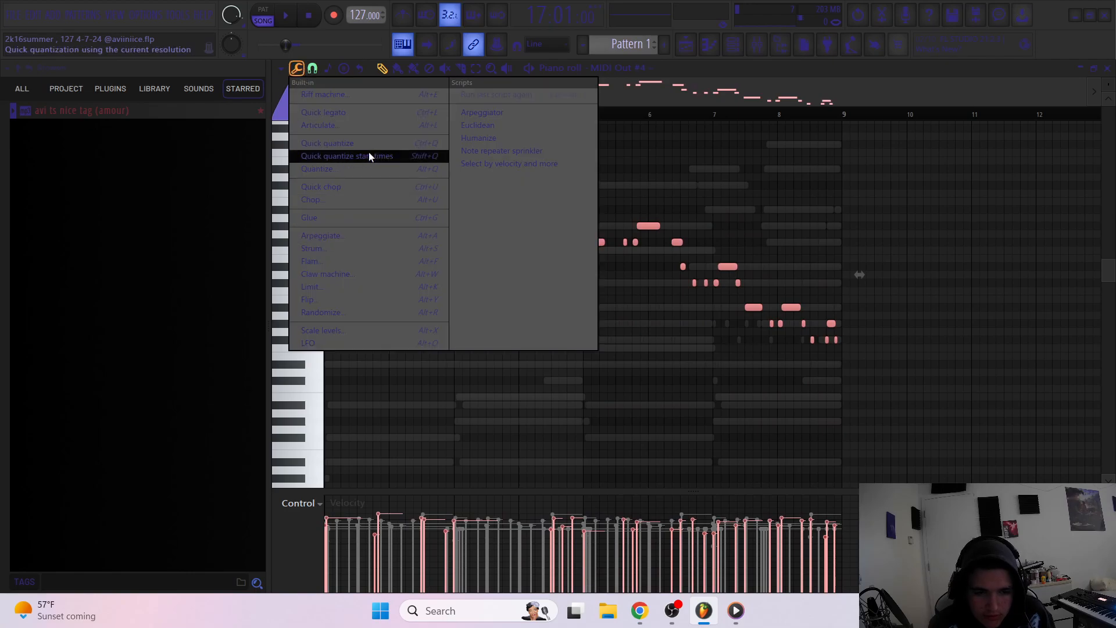
ctrl+click(681, 163)
Mute Track 5 and unmute Track 6 in the playlist, and show the MIDI Out #5 notes in the piano roll
click(686, 46)
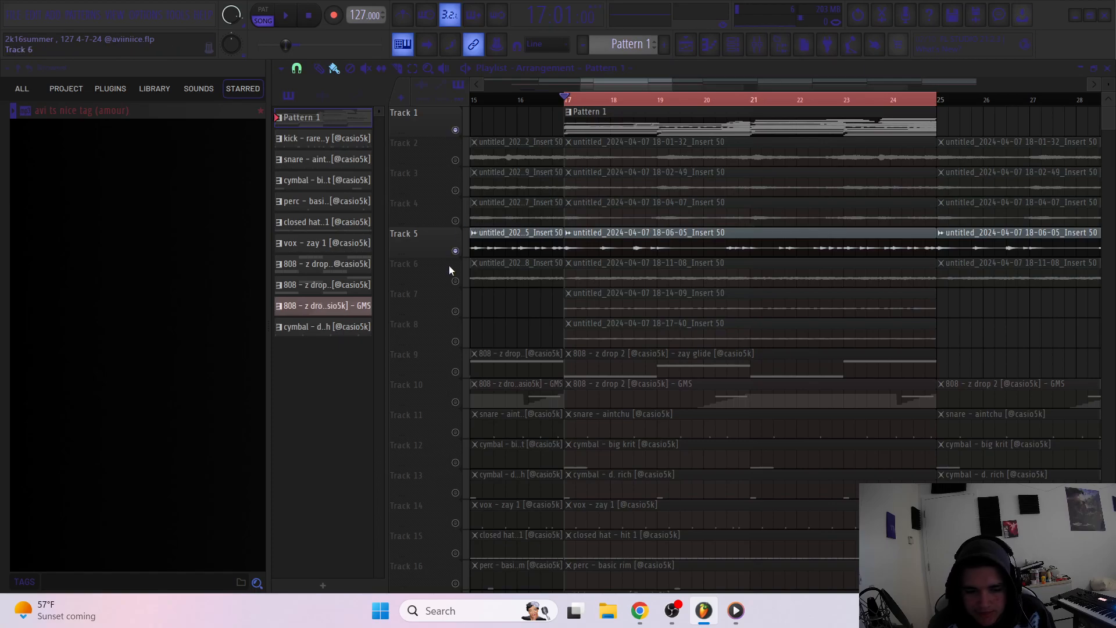
click(456, 130)
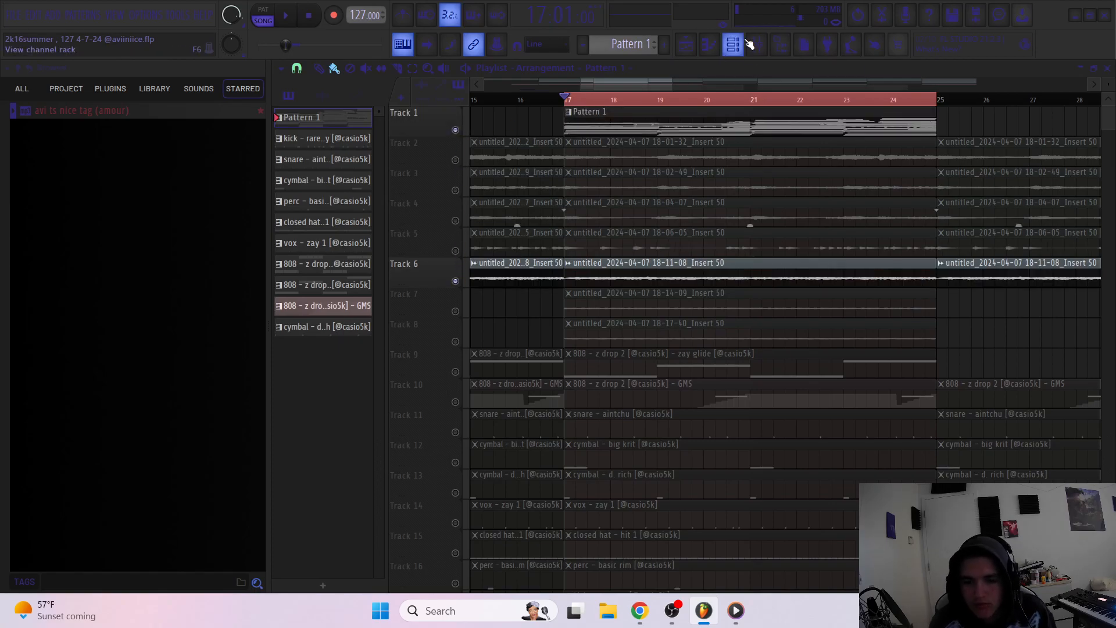
click(709, 45)
click(621, 68)
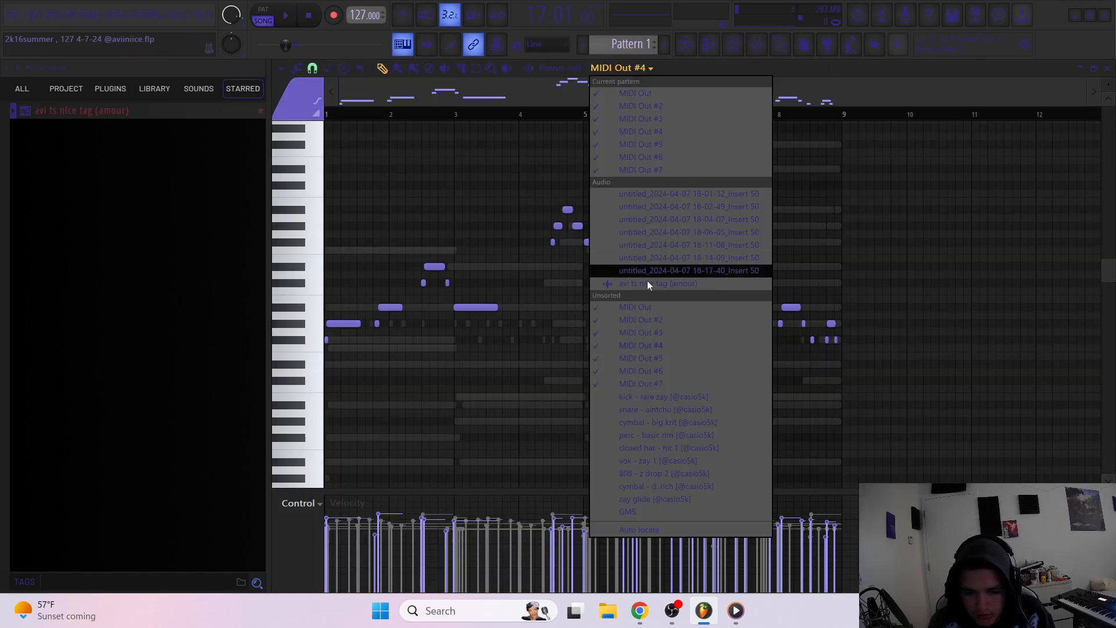
click(641, 358)
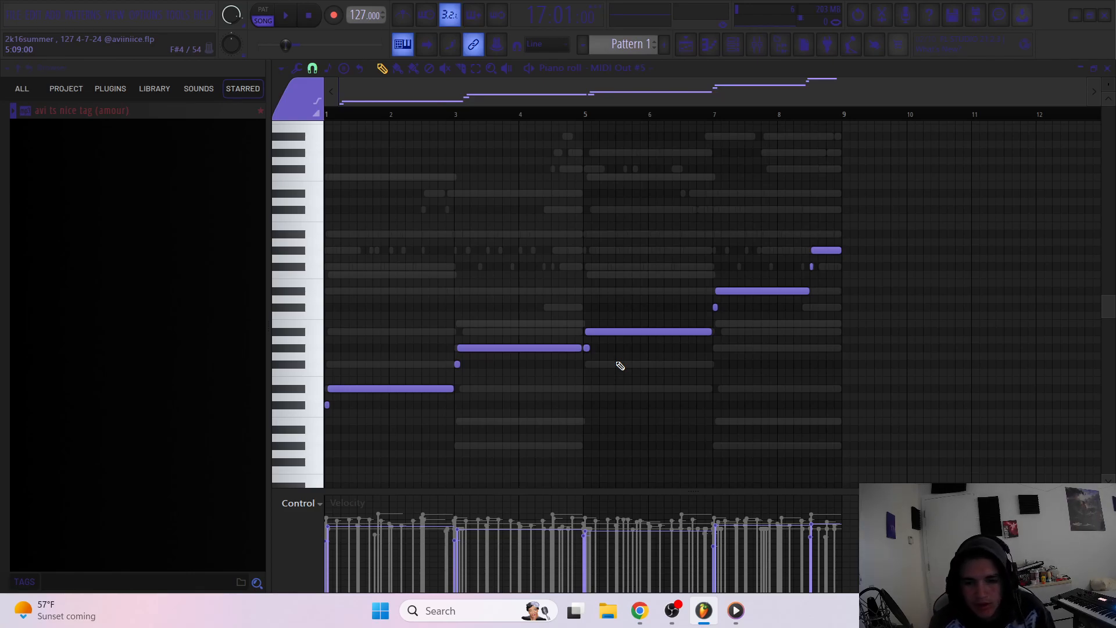
Check the Track 6 clip in the playlist and highlight all MIDI Out #5 notes in the piano roll
click(688, 45)
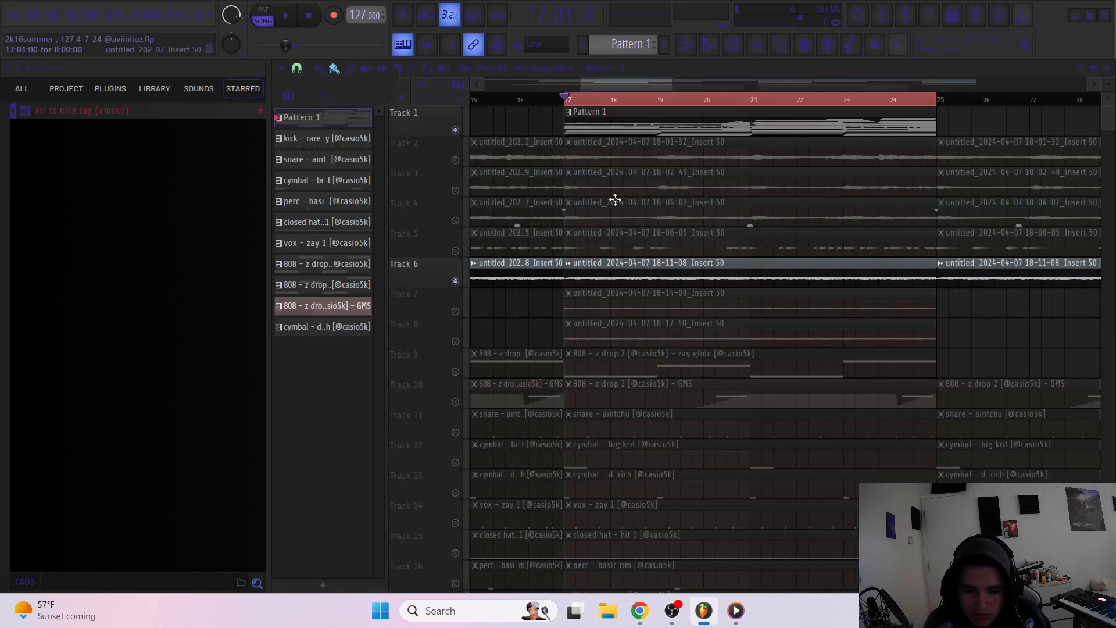
click(709, 45)
scroll(553, 294, down, 2)
drag(968, 392, 379, 187)
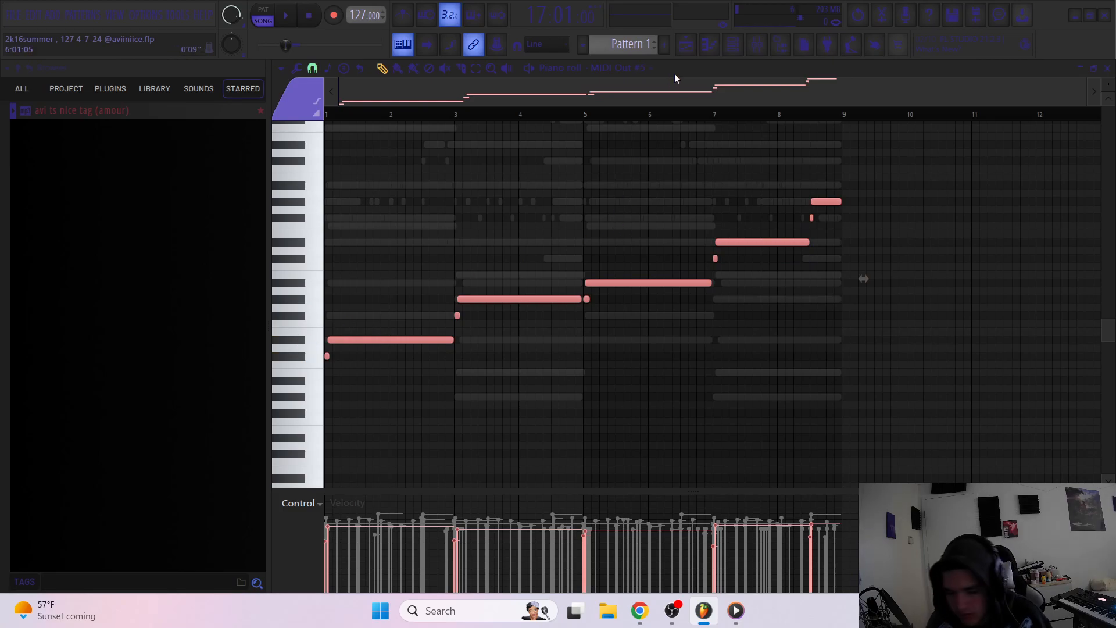
Reopen Pattern 1 from the playlist, show MIDI Out #5 again, and play the layer through before stopping
click(685, 45)
double_click(598, 131)
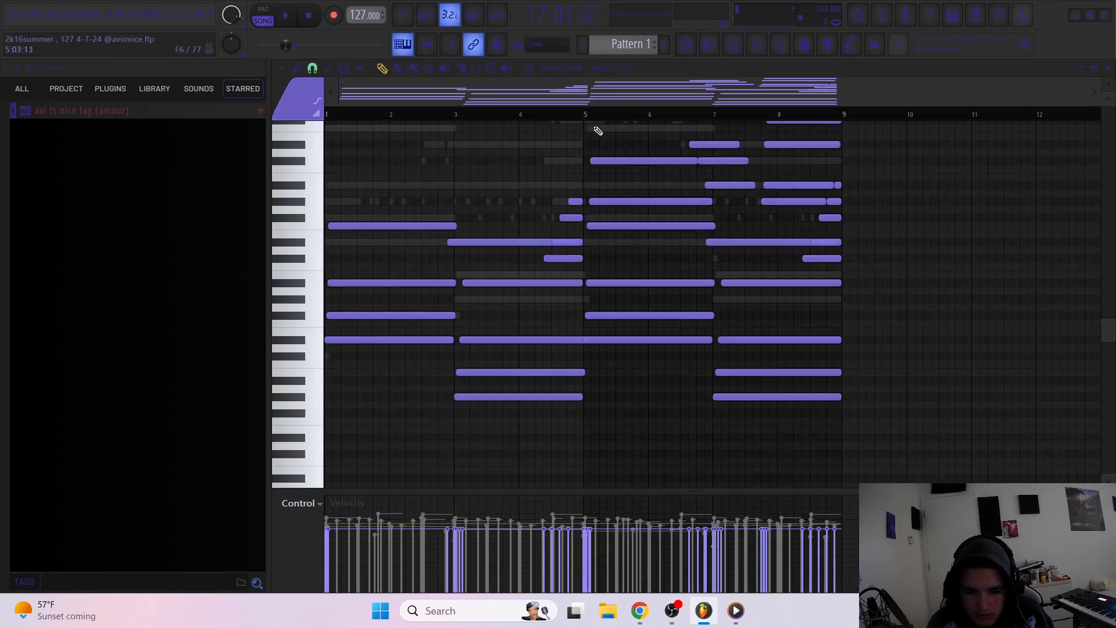
click(610, 68)
click(620, 356)
key(space)
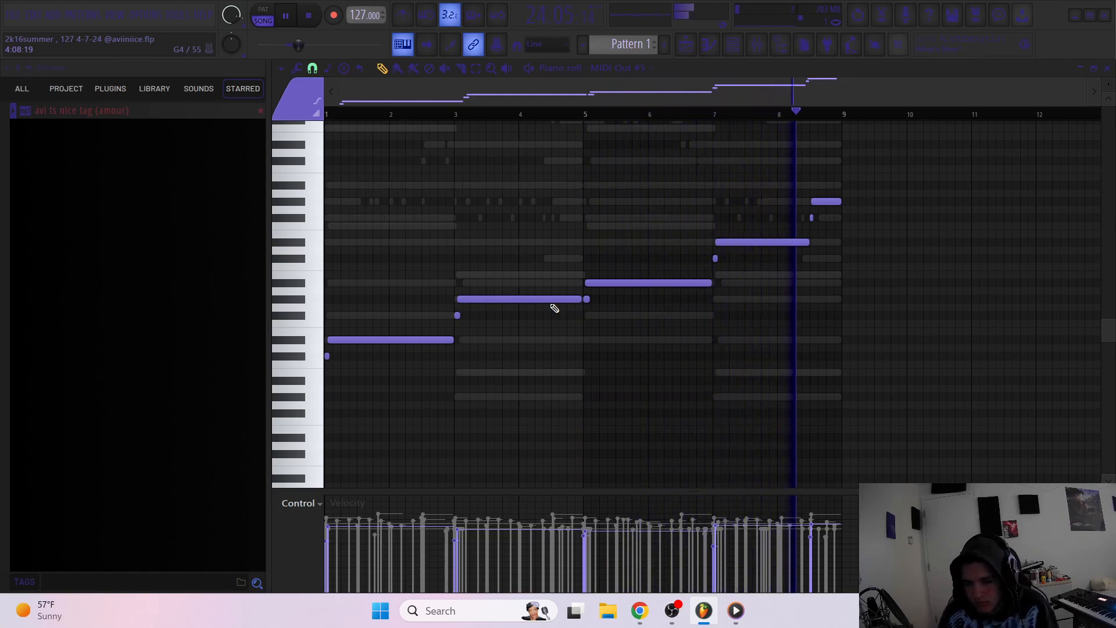
key(space)
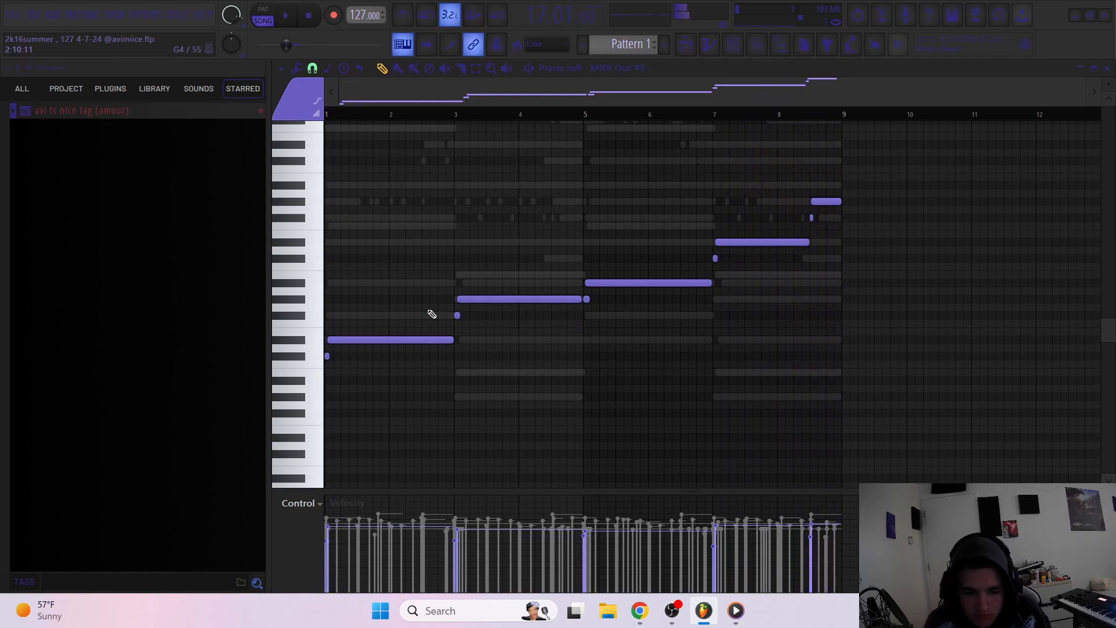
Examine the short lead-in notes before each long MIDI Out #5 note, highlighting each pair across the pattern
scroll(321, 381, up, 8)
drag(402, 295, 393, 402)
scroll(394, 402, down, 1)
scroll(465, 366, down, 8)
drag(543, 329, 468, 262)
scroll(538, 291, up, 5)
drag(792, 312, 776, 249)
scroll(662, 291, down, 6)
drag(902, 254, 773, 242)
scroll(853, 244, up, 6)
drag(1012, 244, 984, 202)
scroll(660, 302, down, 6)
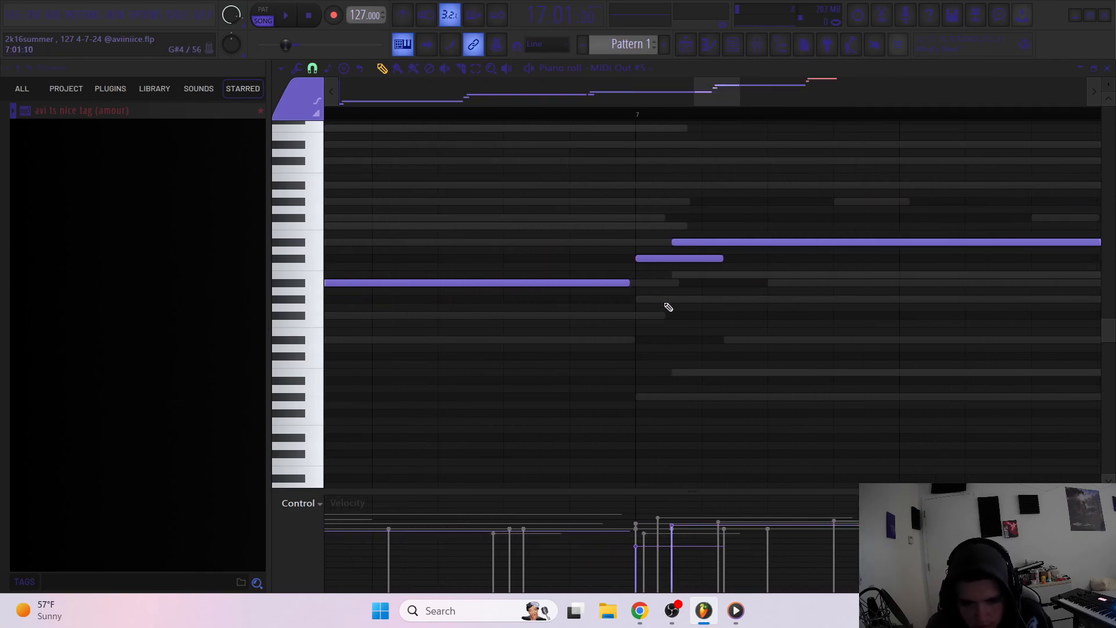
scroll(407, 294, up, 4)
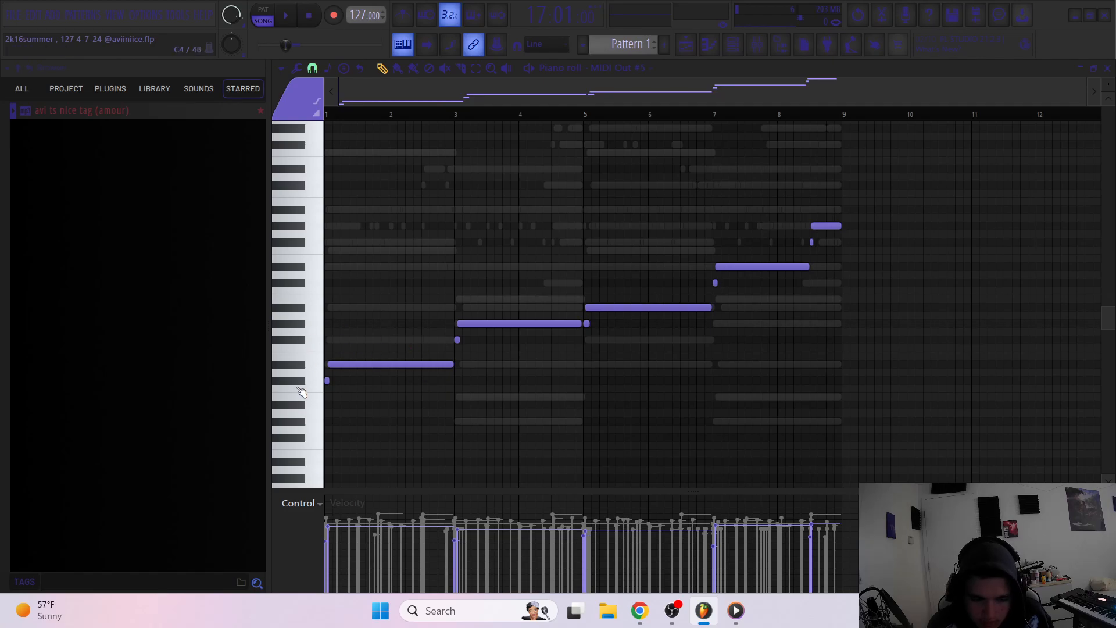
Compare the MIDI Out #5 notes with the piano keys and highlight the short and long notes starting at bar 7
scroll(325, 366, up, 2)
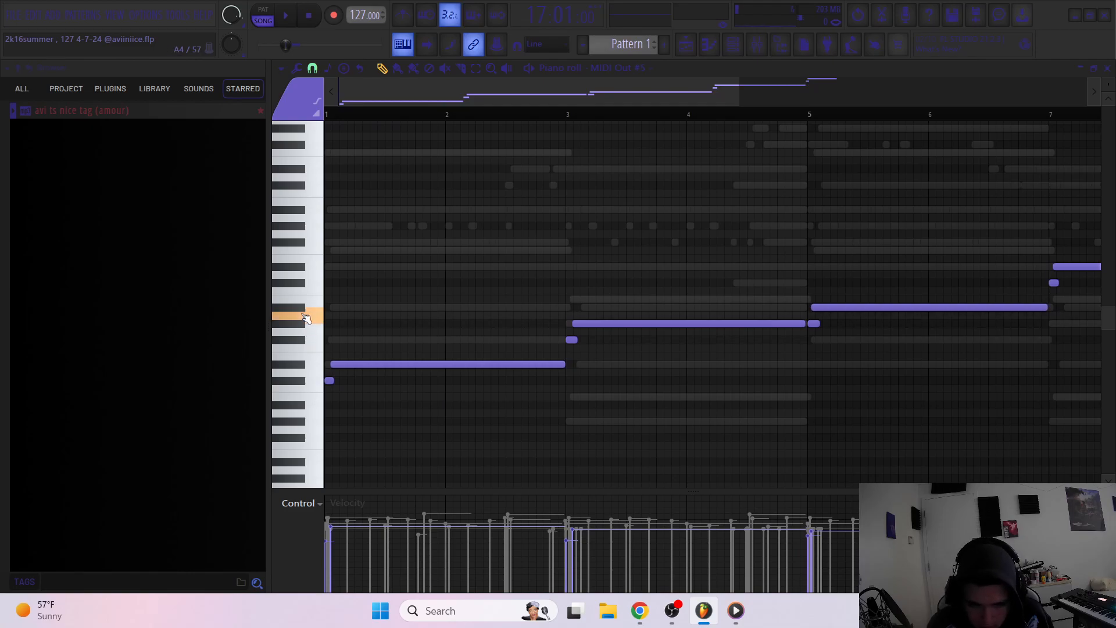
scroll(389, 433, down, 2)
scroll(724, 332, up, 3)
drag(763, 286, 558, 207)
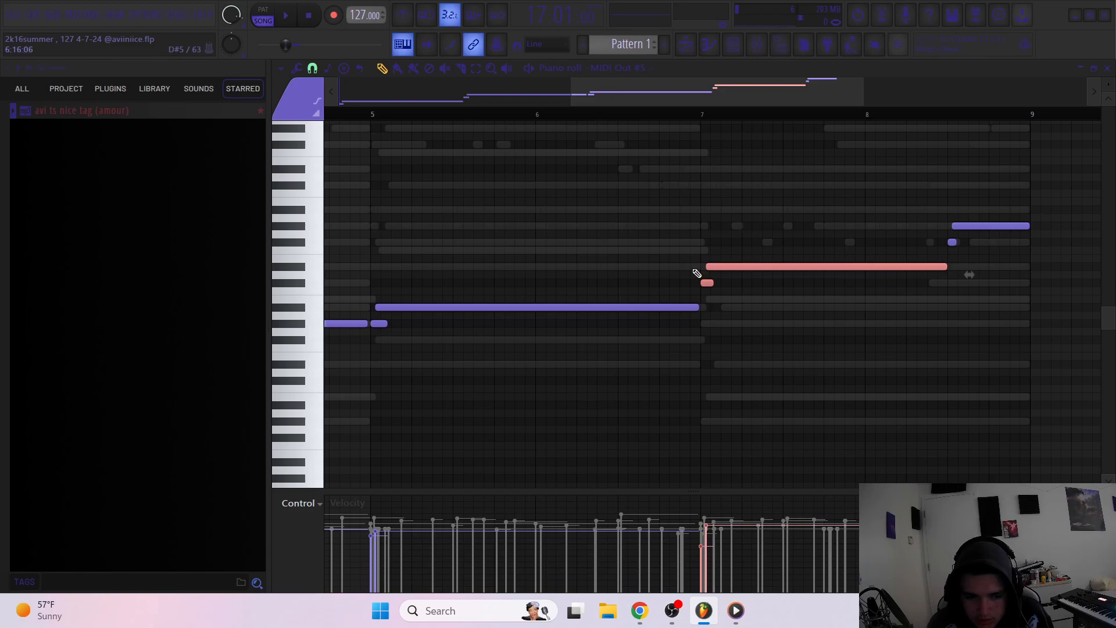
scroll(556, 243, down, 2)
Mute Track 6 and unmute Track 7 in the playlist, and show the MIDI Out #6 notes in the piano roll
click(686, 44)
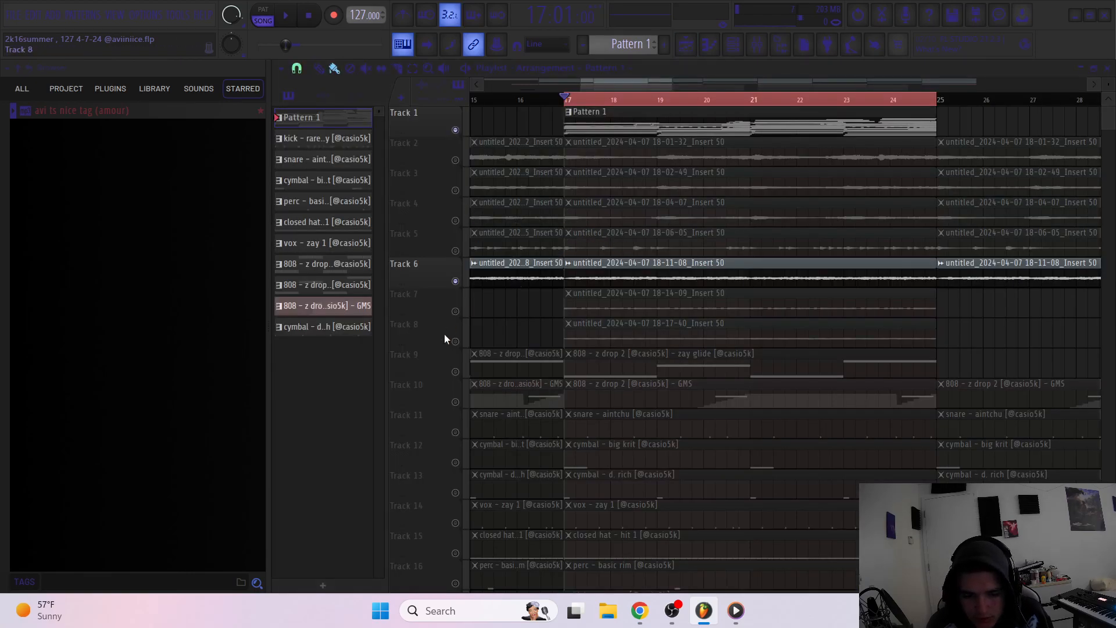
click(456, 311)
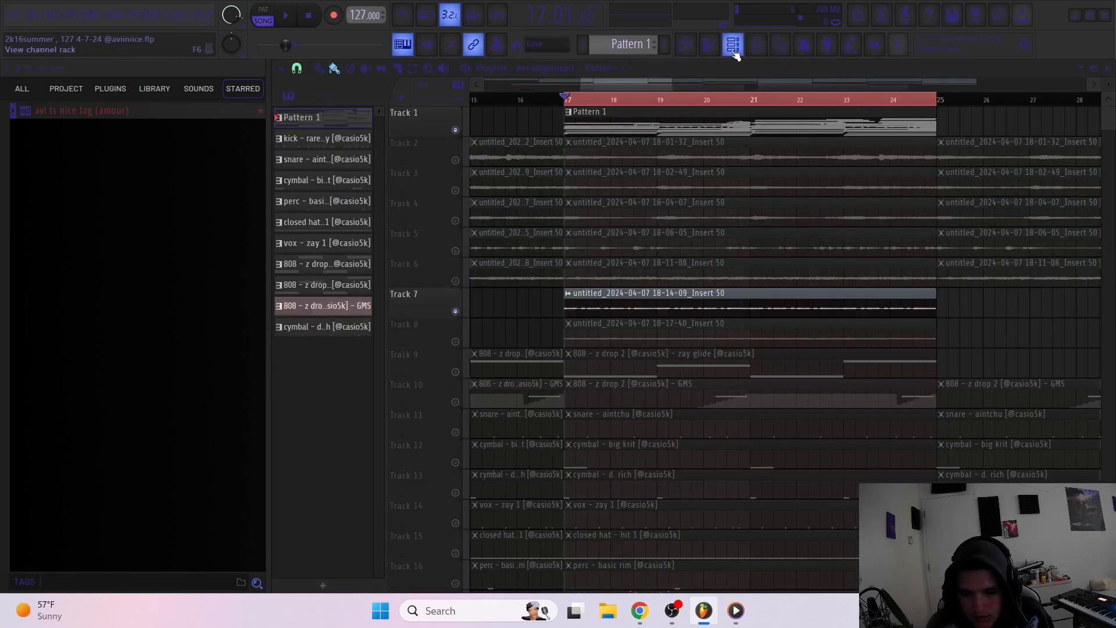
click(709, 46)
click(618, 68)
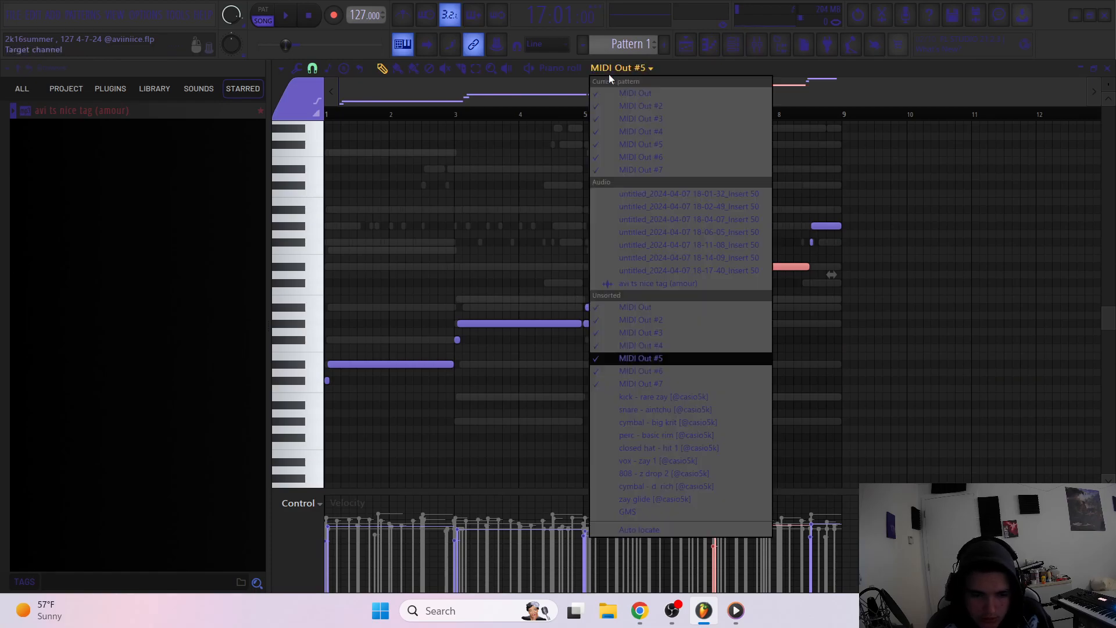
click(664, 372)
Examine the repeating MIDI Out #6 note figures in the piano roll, highlighting the opening bars and clearing the selection
click(686, 44)
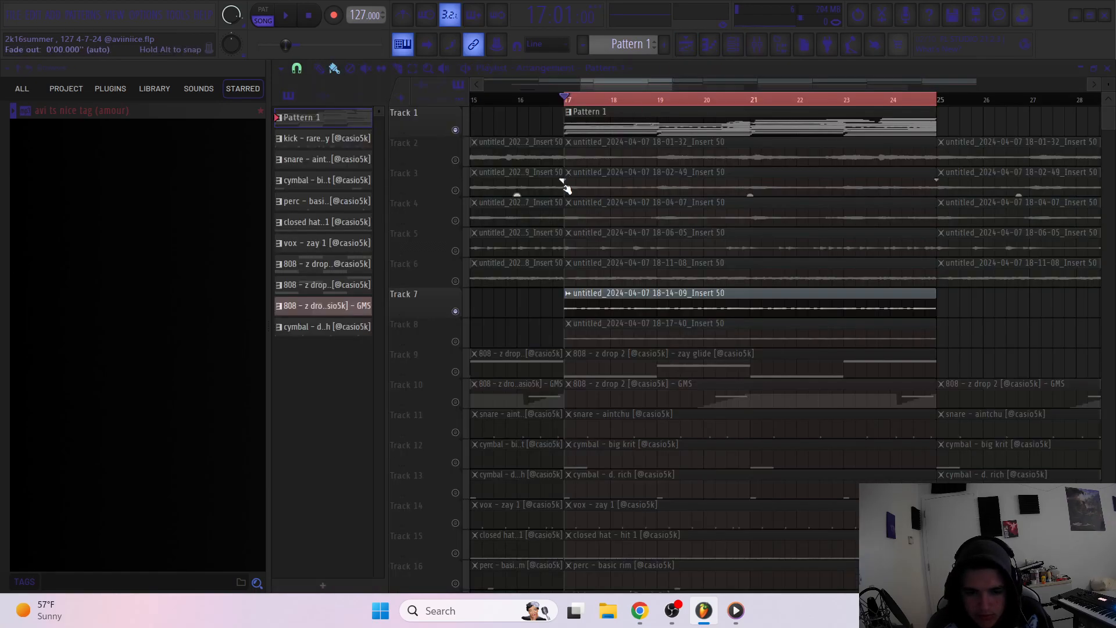
key(F7)
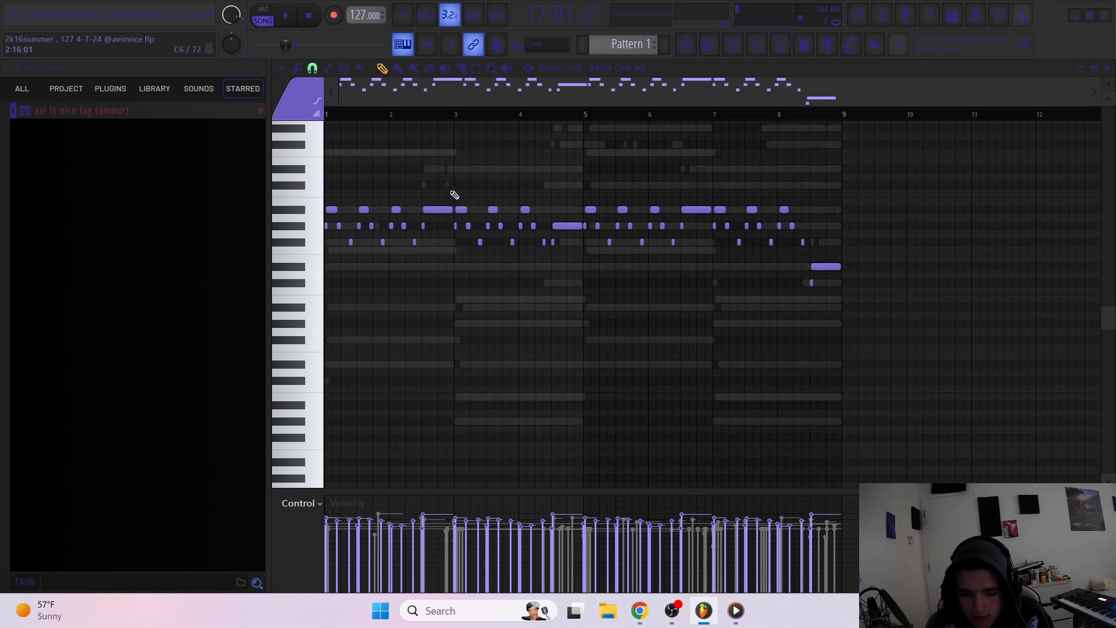
scroll(287, 273, up, 8)
scroll(291, 298, down, 8)
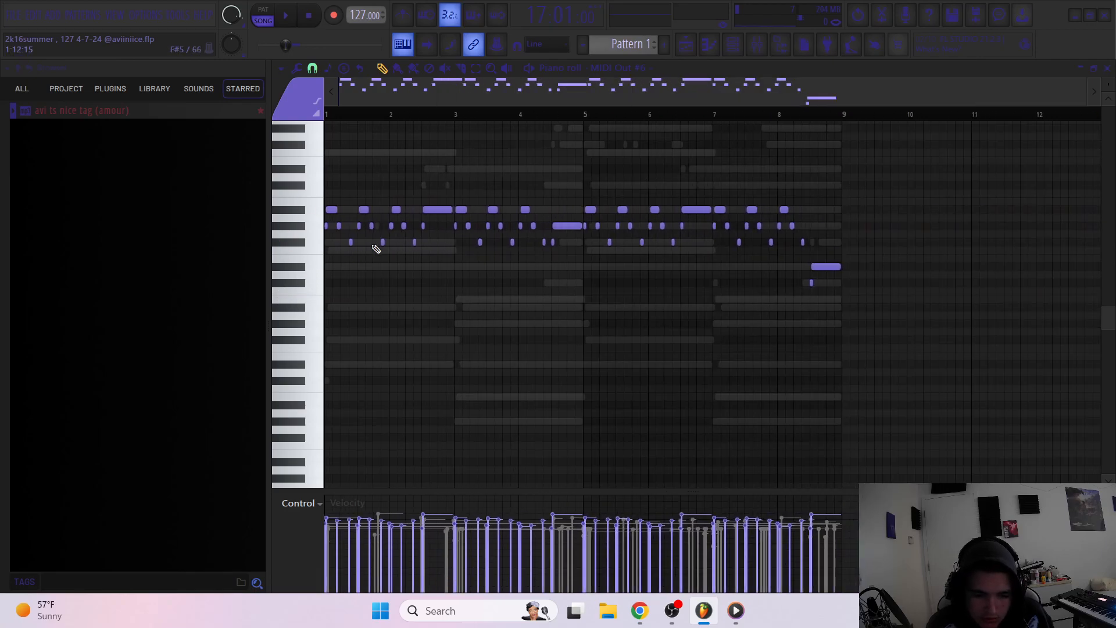
key(ctrl+a)
scroll(296, 216, up, 4)
scroll(397, 195, down, 4)
drag(439, 262, 313, 144)
drag(452, 199, 554, 250)
key(ctrl+d)
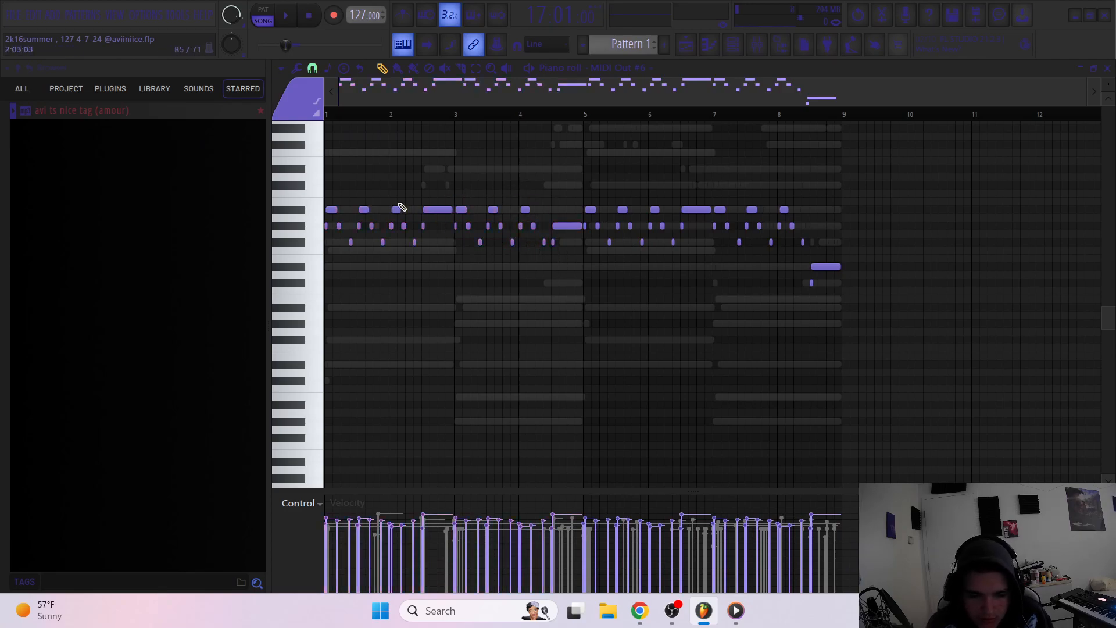
Play and stop the isolated Track 7 layer, and highlight all its MIDI Out #6 notes to inspect them closely
key(space)
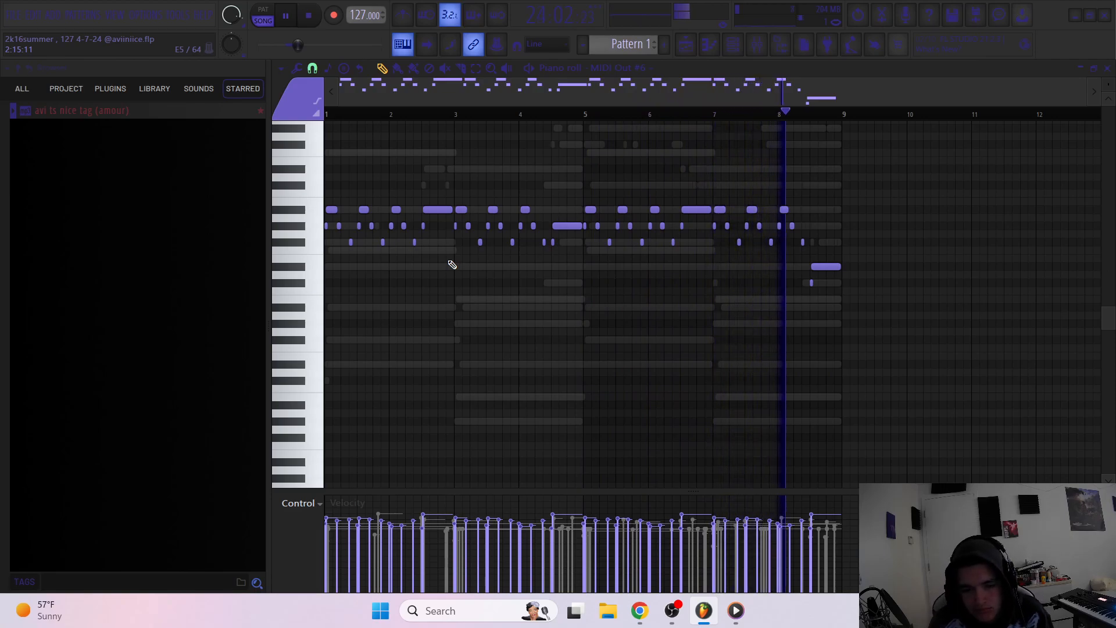
key(space)
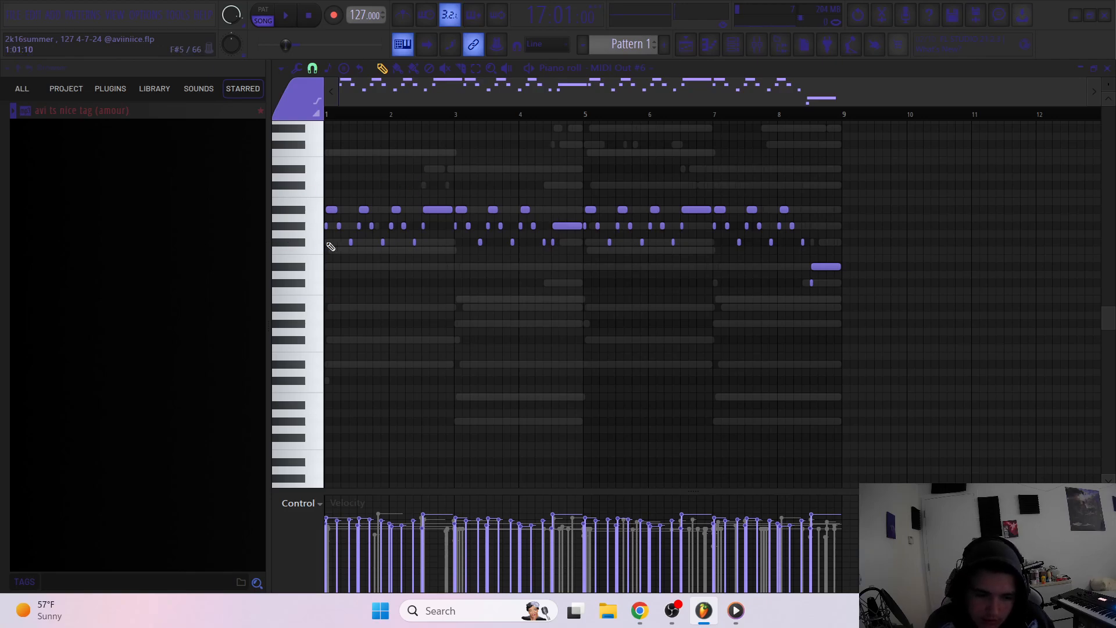
key(ctrl+a)
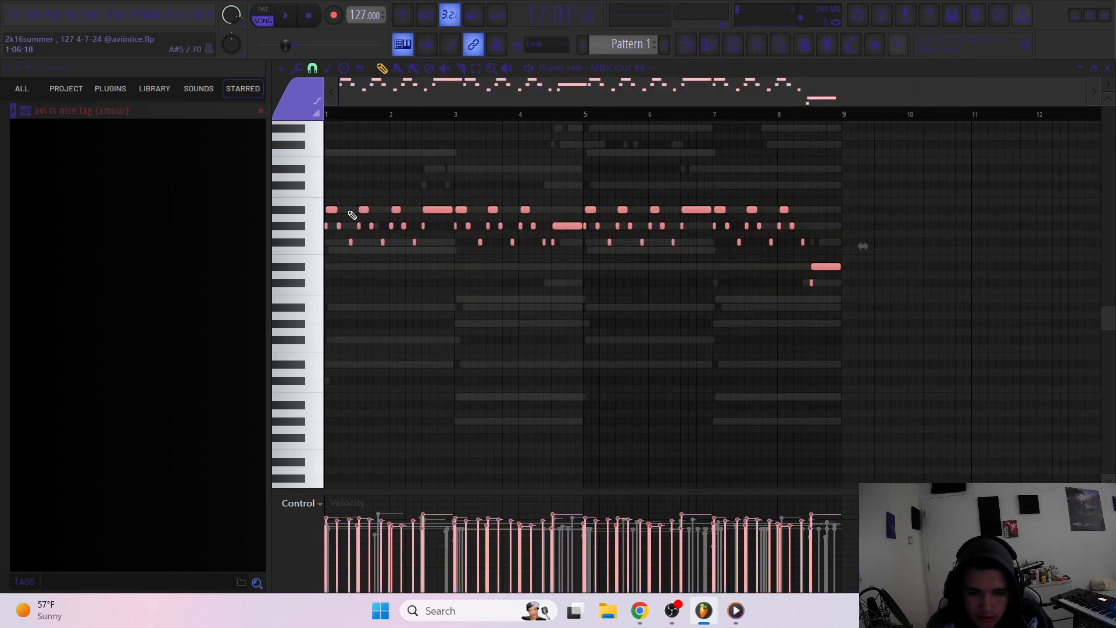
ctrl+scroll(356, 215, up, 3)
ctrl+scroll(507, 223, down, 3)
scroll(526, 213, down, 2)
scroll(581, 218, up, 2)
ctrl+drag(962, 301, 328, 129)
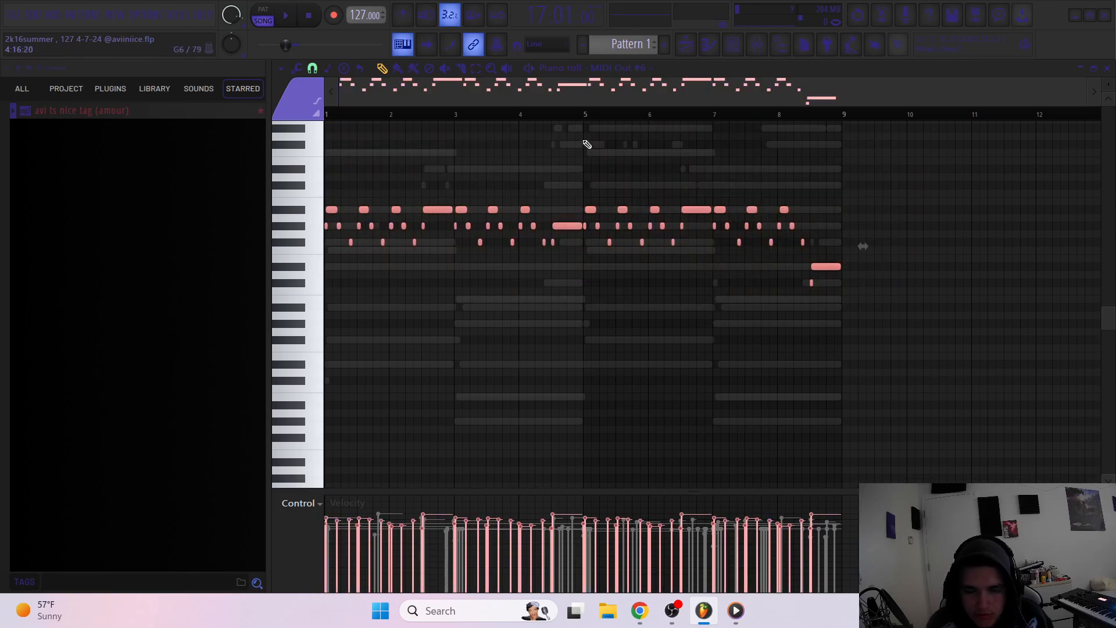
Review the MIDI Out channels' note previews in the channel rack, and return to the Track 7 clip in the playlist
click(686, 45)
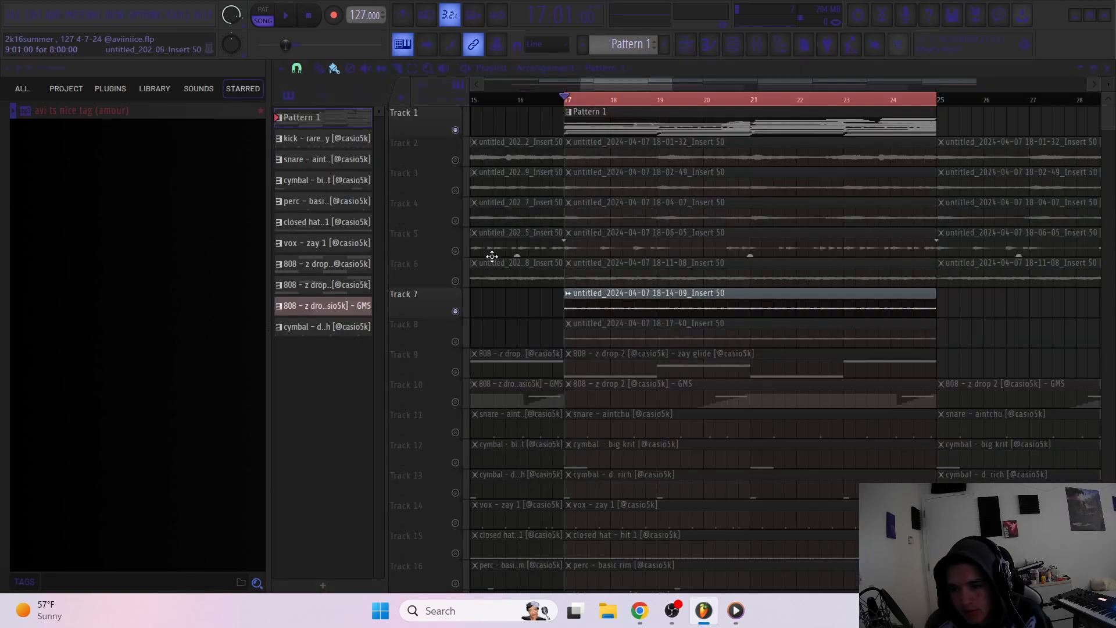
ctrl+scroll(584, 311, up, 2)
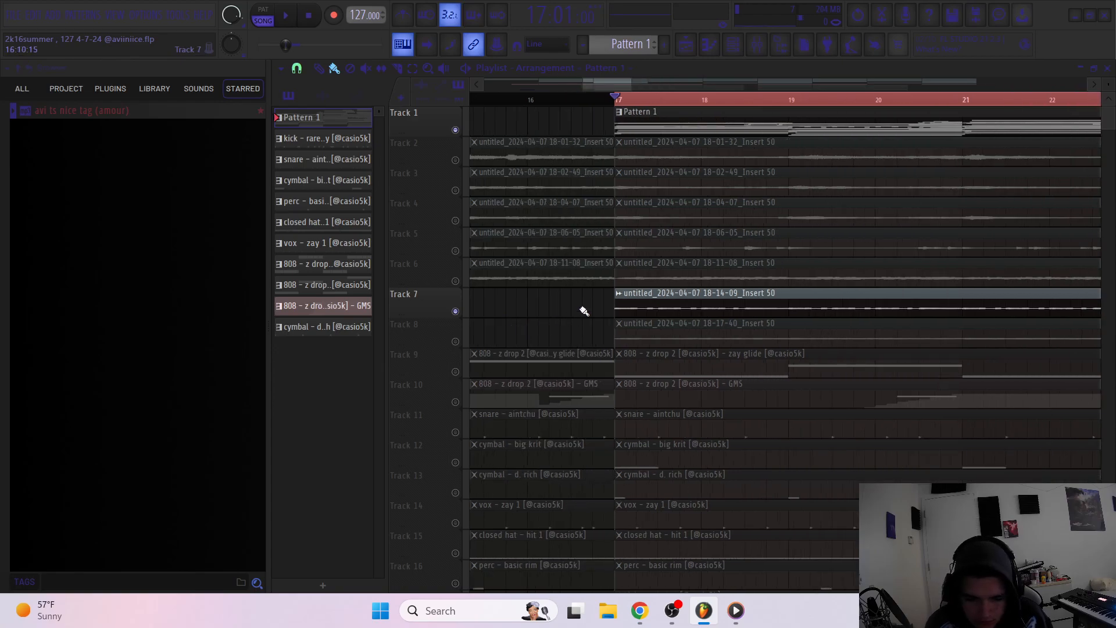
click(709, 45)
click(710, 44)
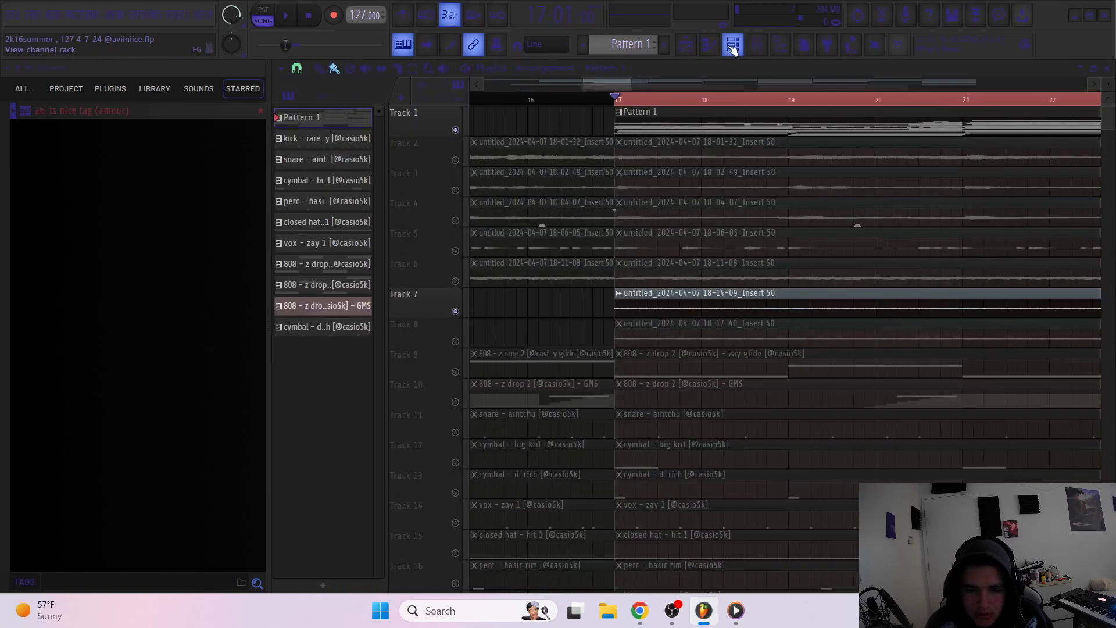
click(733, 45)
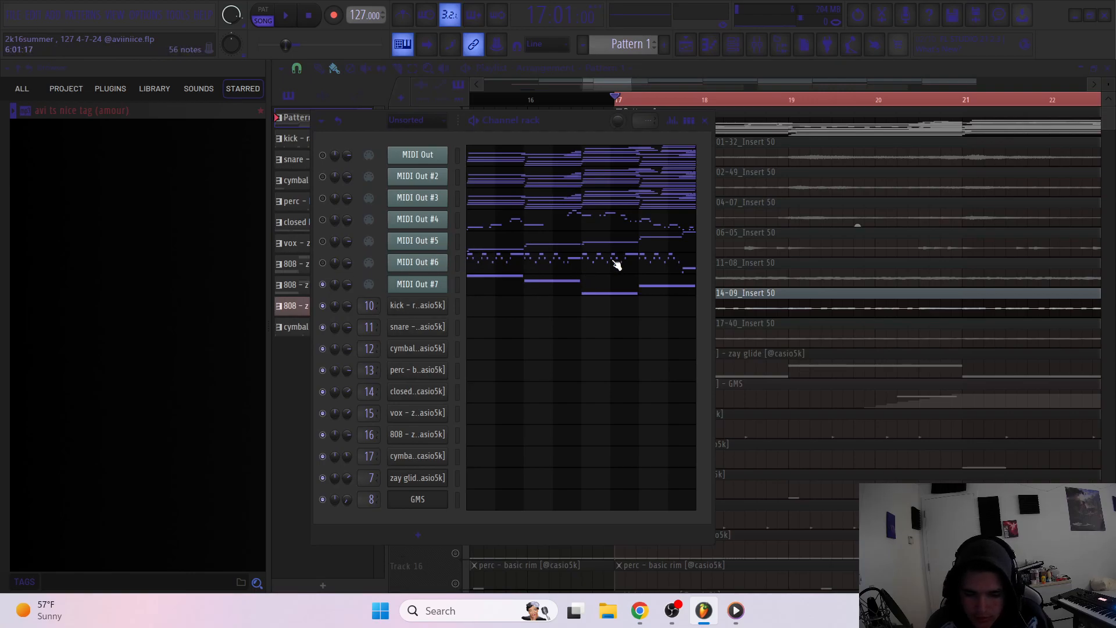
click(758, 301)
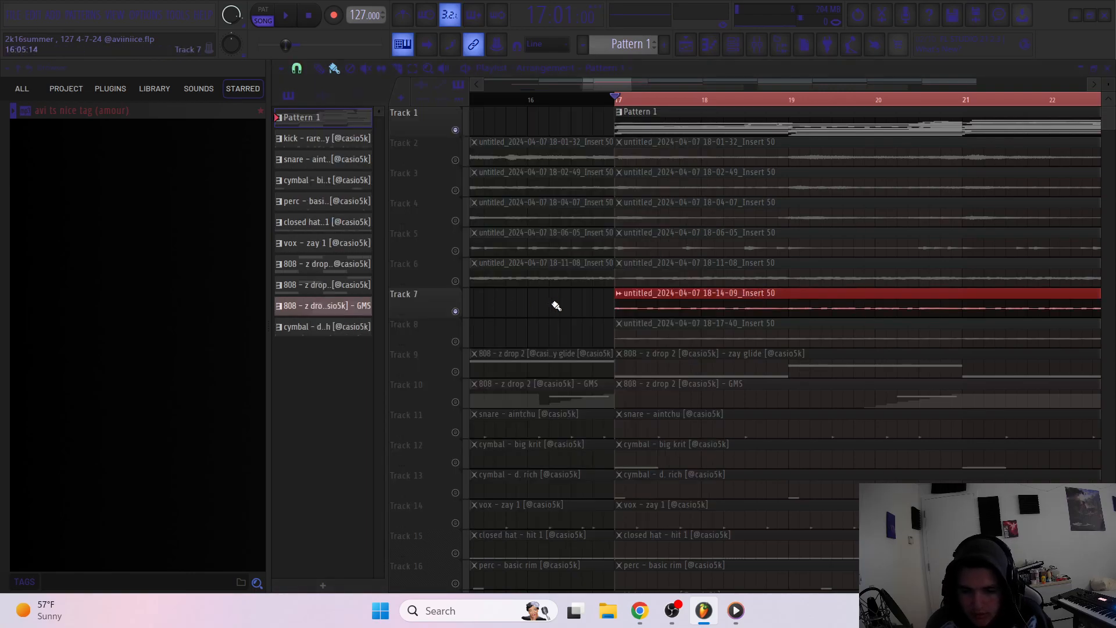
Switch the piano roll to the MIDI Out #7 channel of Pattern 1 and bring its notes into view
ctrl+scroll(462, 323, down, 3)
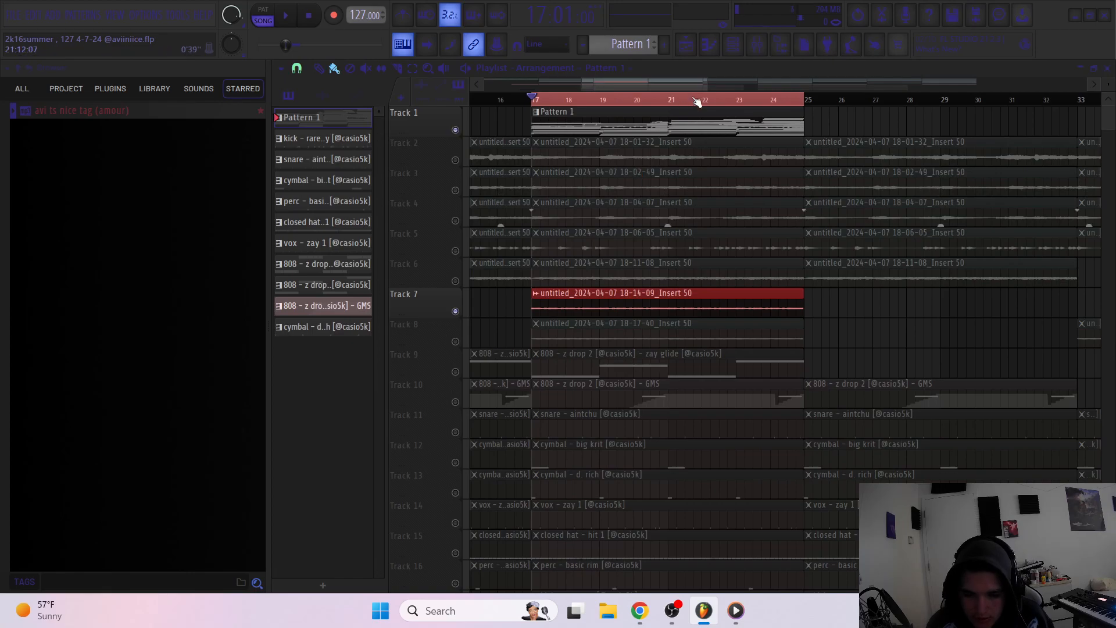
click(534, 111)
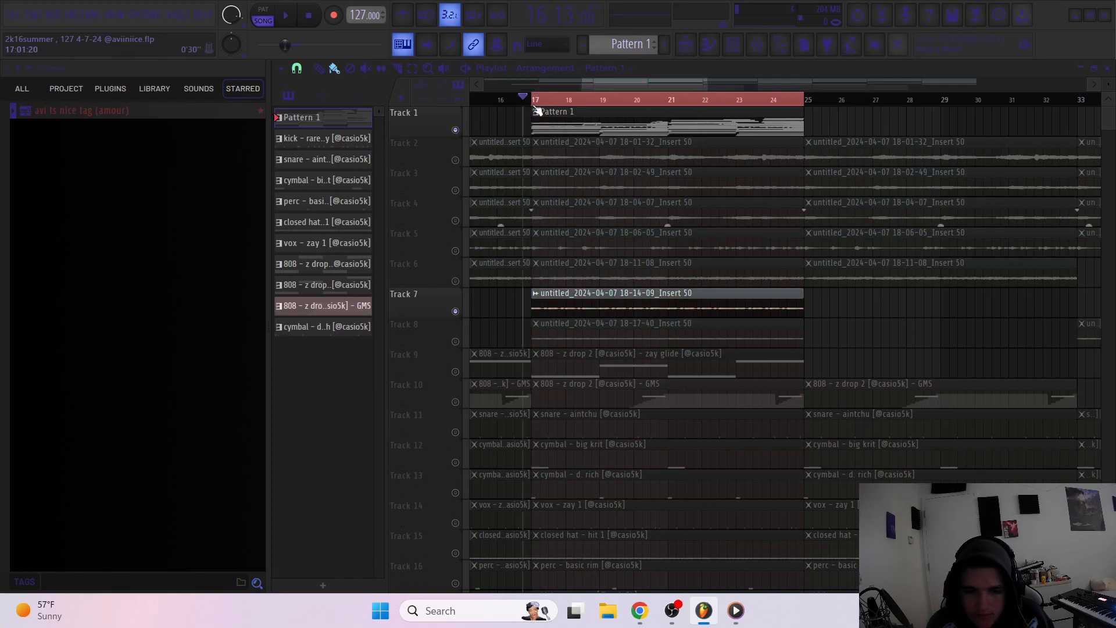
click(710, 46)
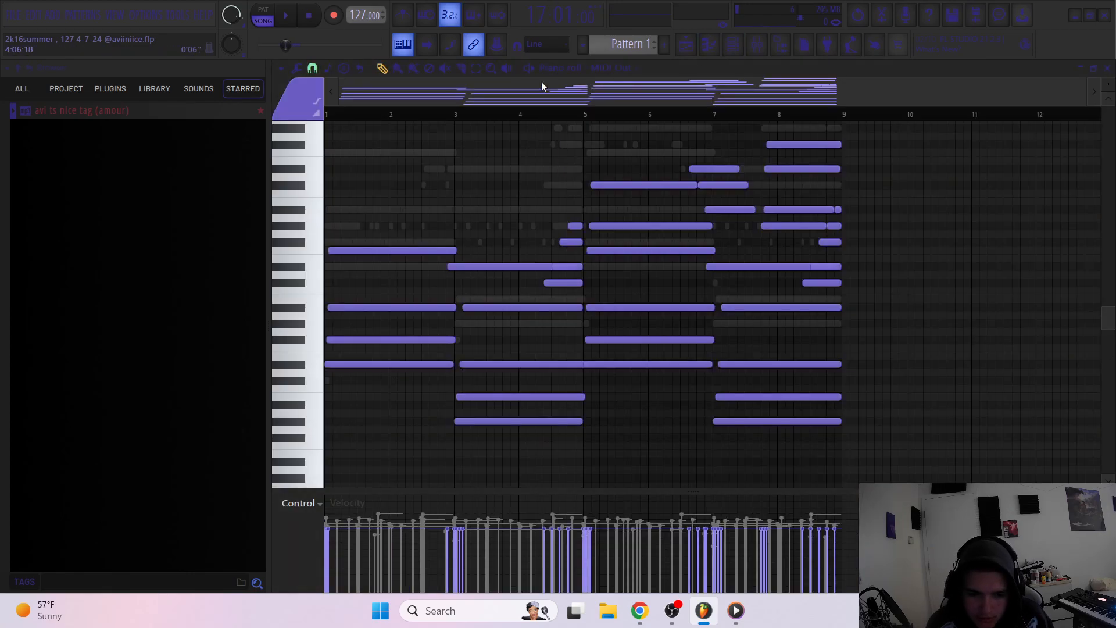
click(606, 70)
click(607, 382)
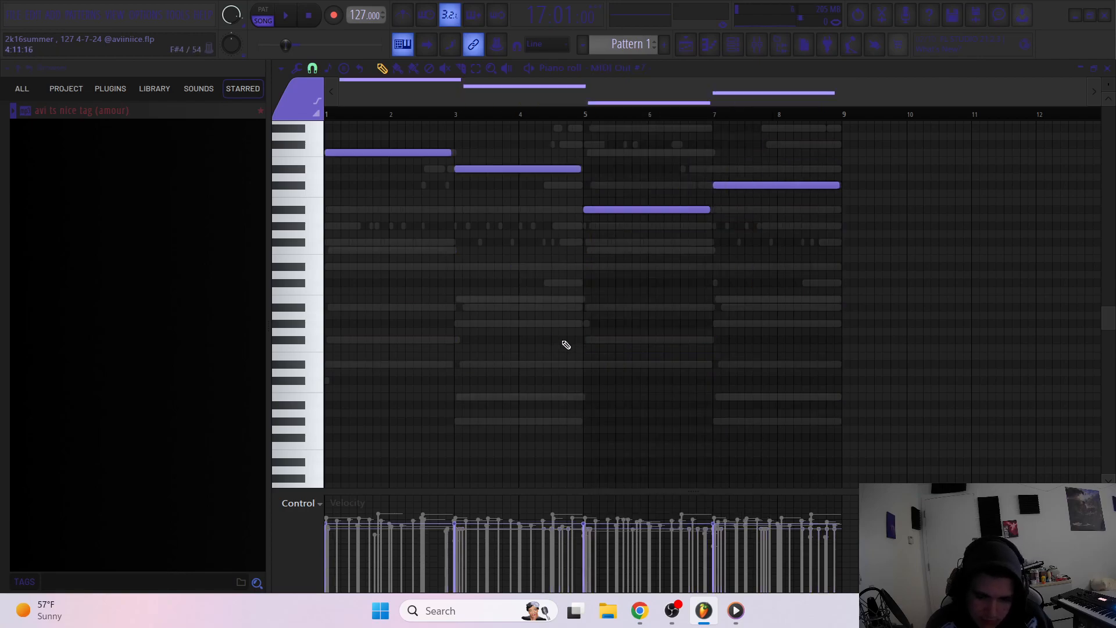
scroll(594, 320, up, 2)
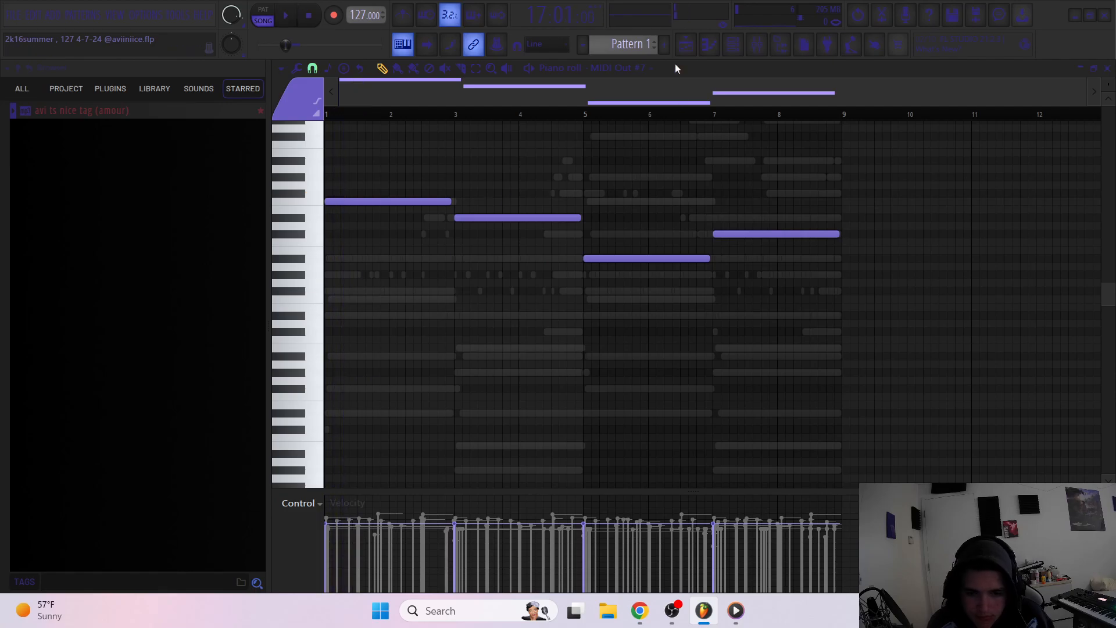
Mute Track 7, unmute Track 8 in the playlist, and play and stop it alongside the MIDI Out #7 notes
key(F5)
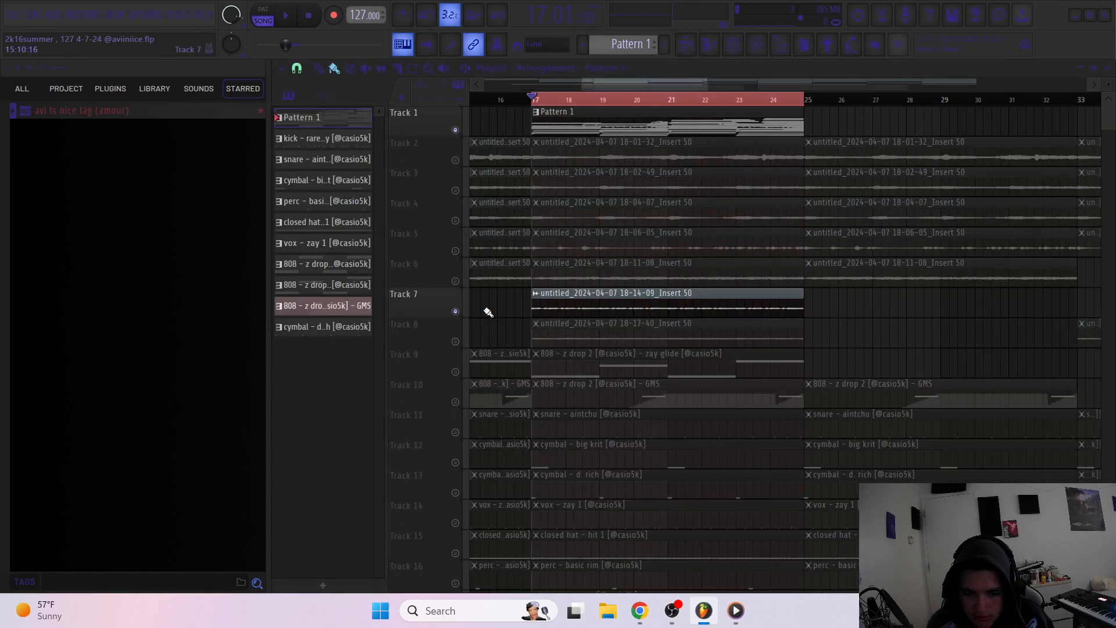
click(467, 343)
click(709, 45)
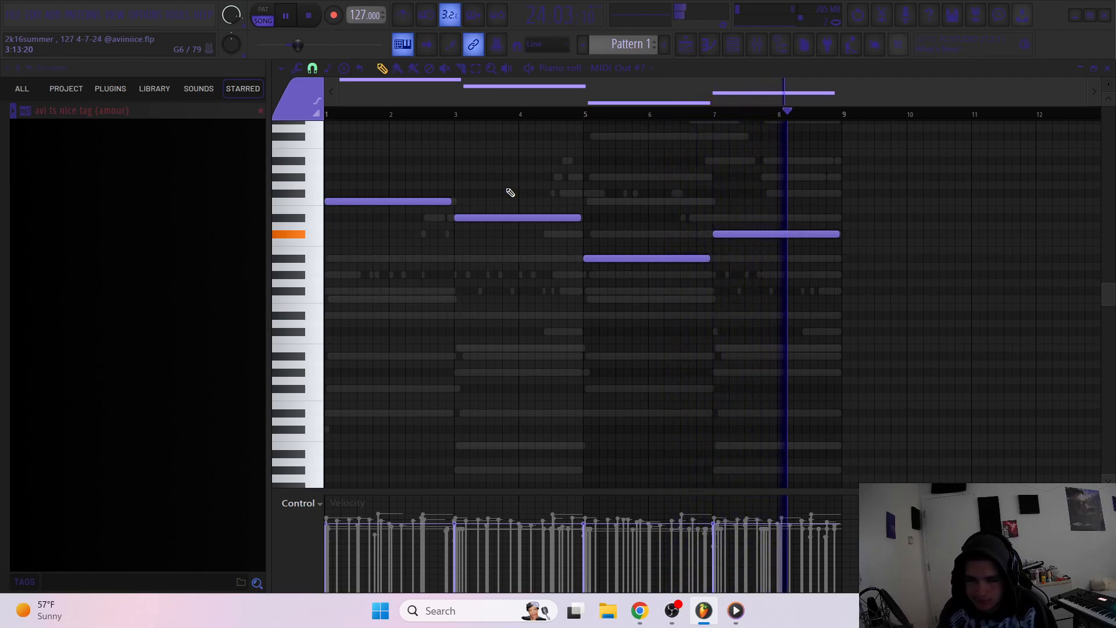
scroll(534, 191, up, 1)
key(space)
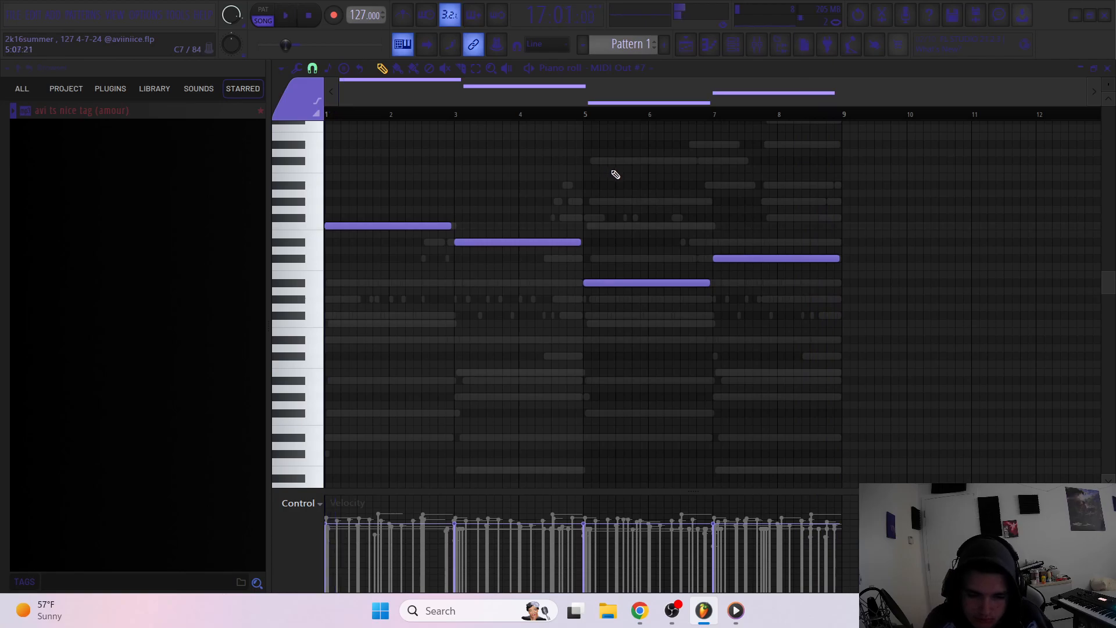
Isolate Track 9 in the playlist and show its zay glide pattern notes in the piano roll
click(684, 50)
click(458, 376)
scroll(599, 278, down, 3)
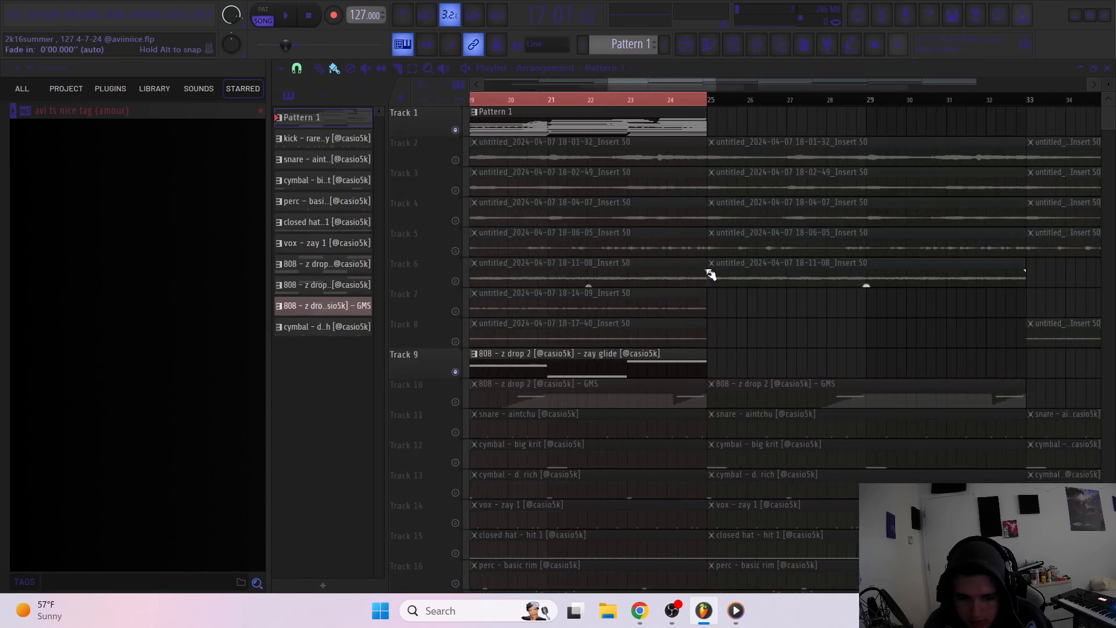
scroll(707, 265, down, 2)
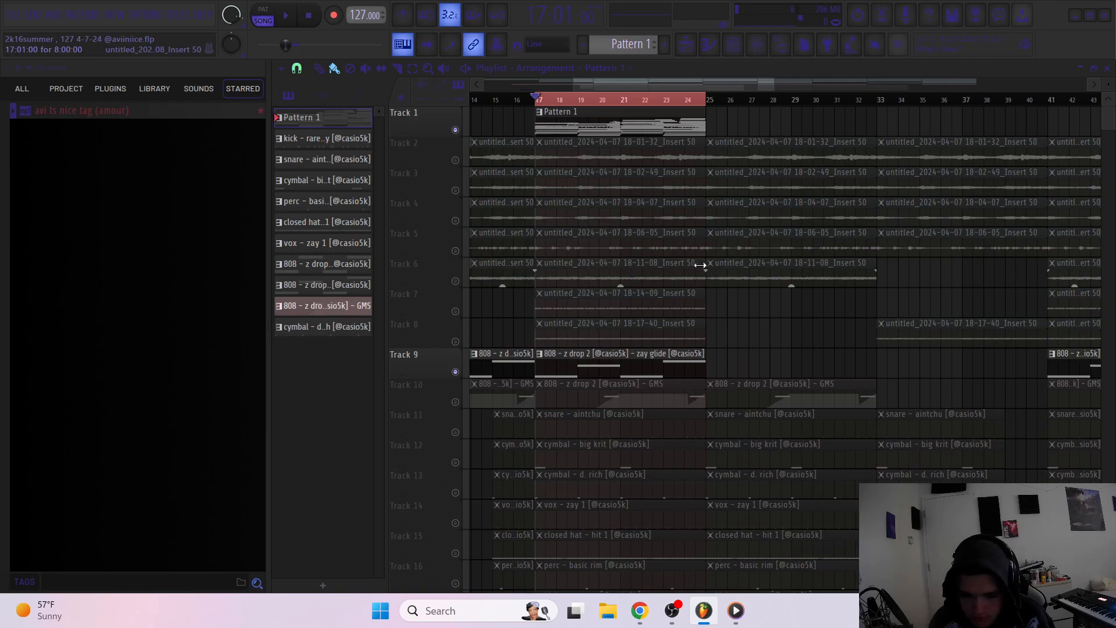
double_click(598, 354)
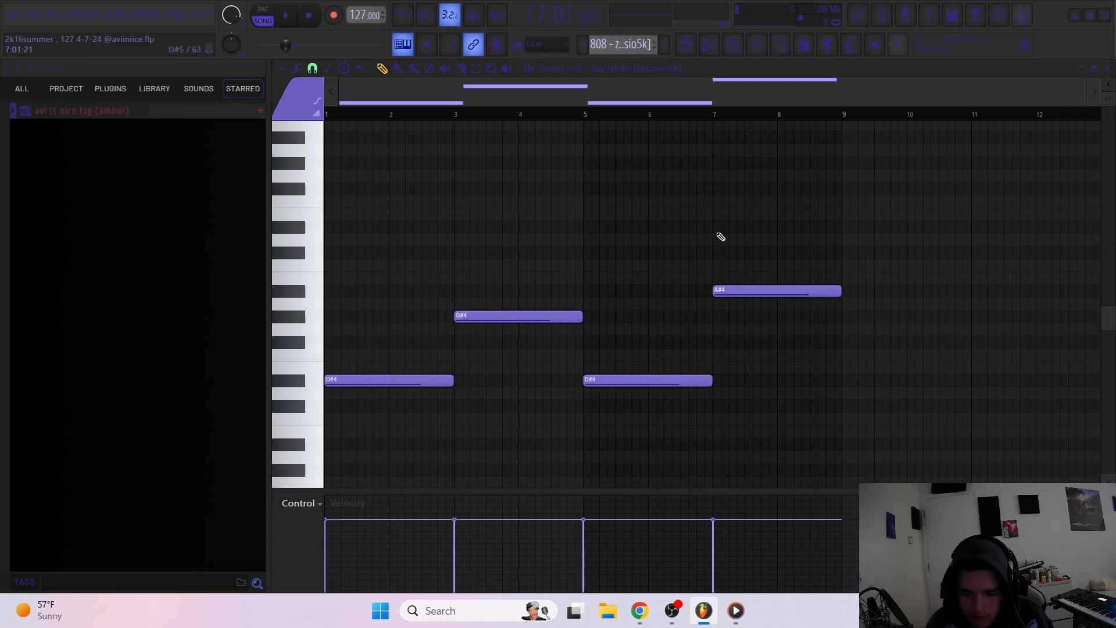
Show the zay glide channel's sampler settings, audition its sample waveform, and return to the piano roll
click(734, 44)
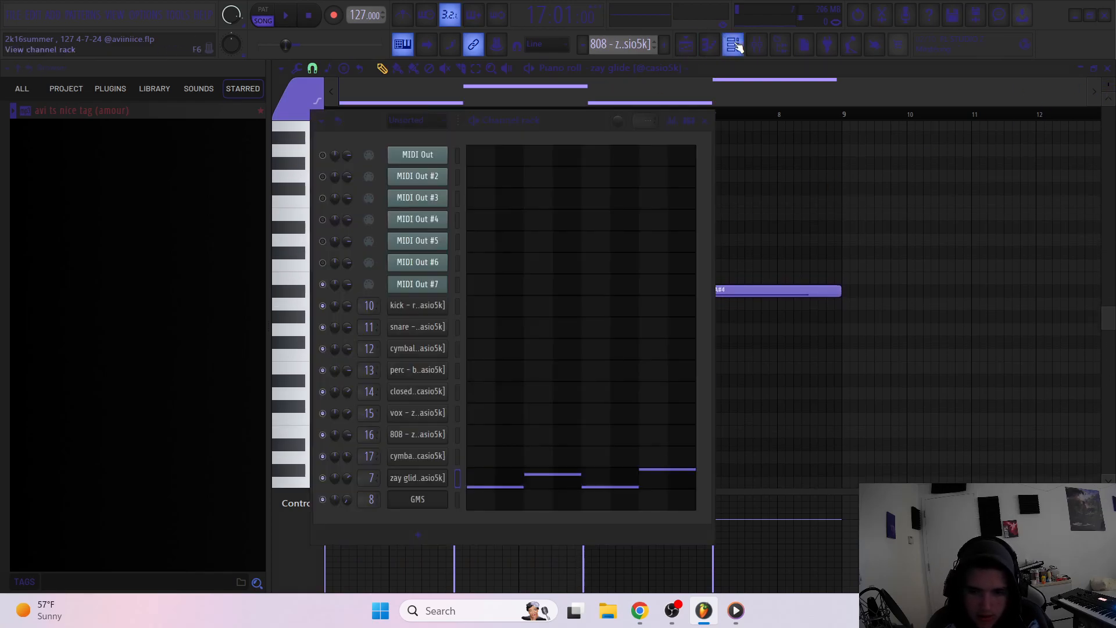
click(439, 481)
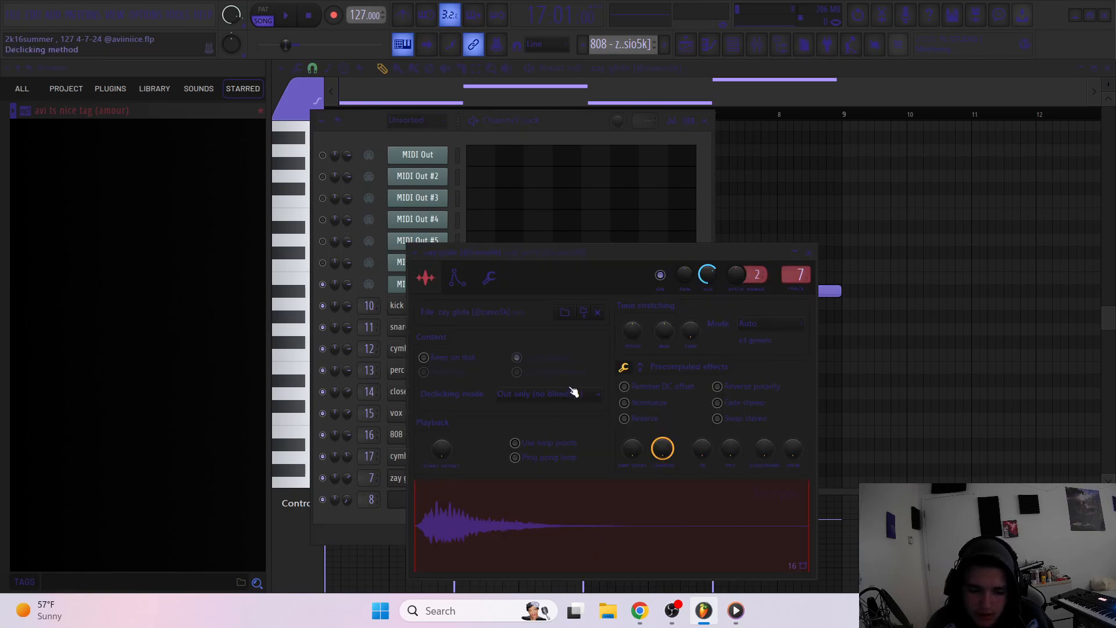
drag(531, 254, 512, 169)
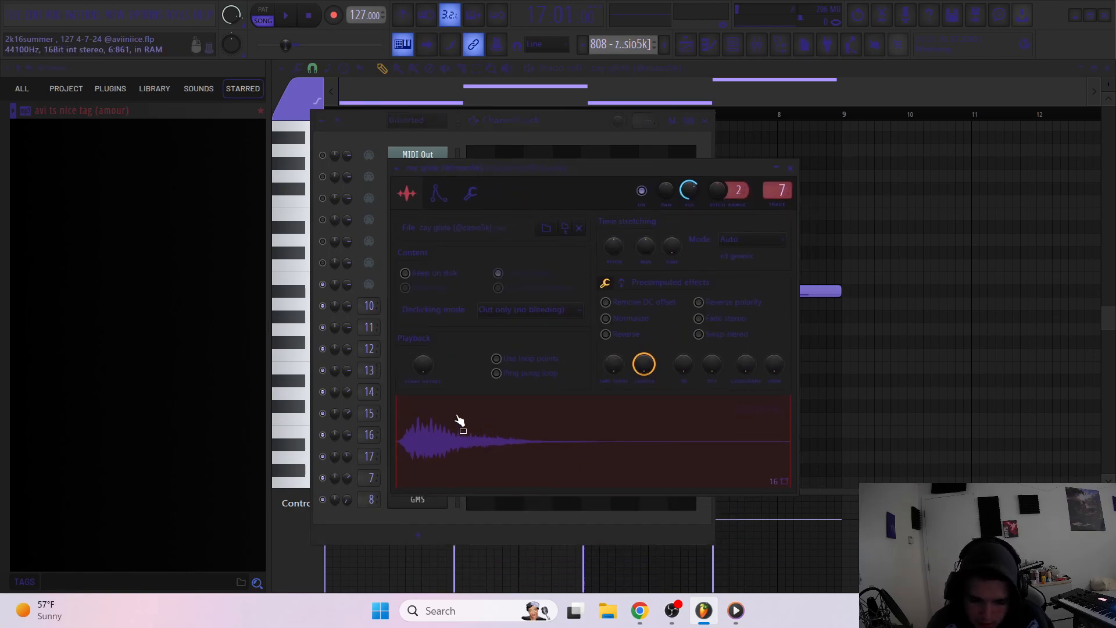
click(506, 423)
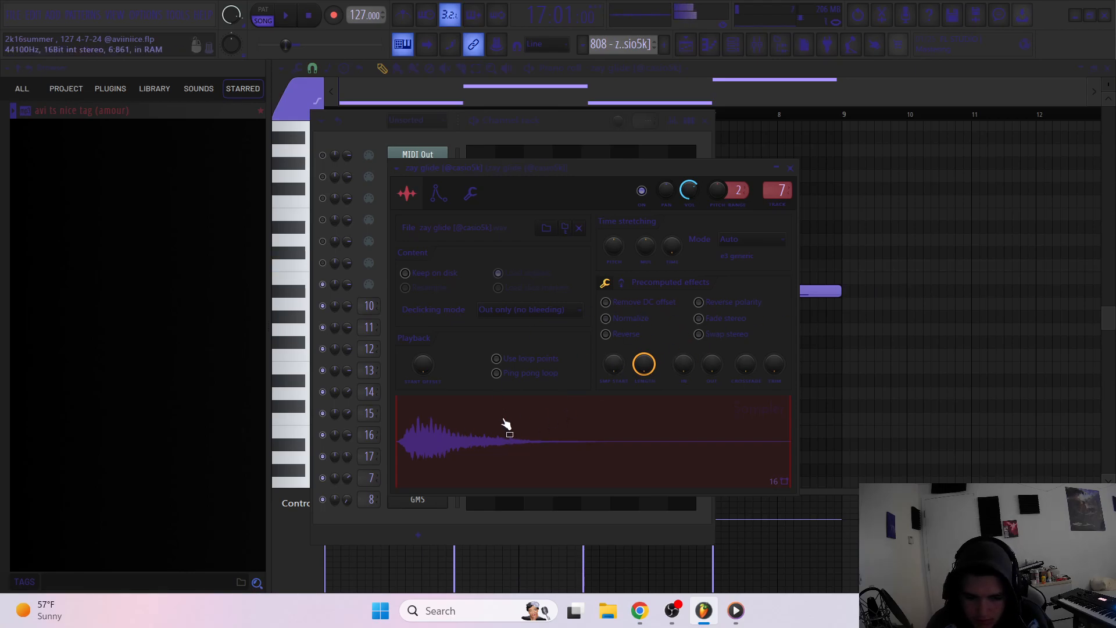
ctrl+click(858, 355)
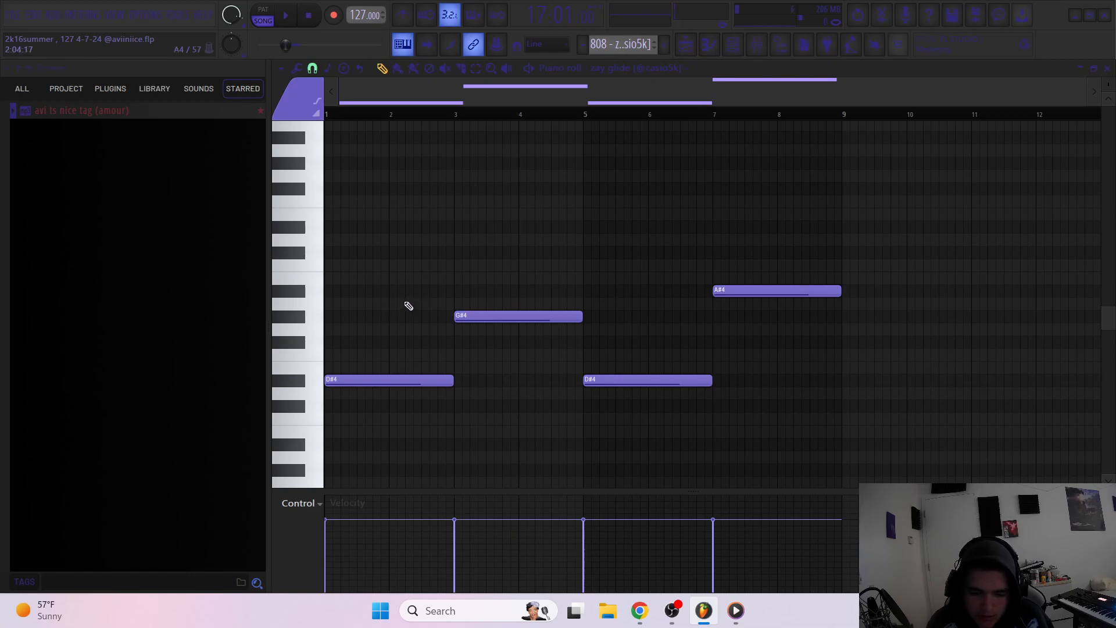
Play the isolated zay glide layer, highlighting its notes one after another in the piano roll and clearing the selection
key(space)
drag(473, 306, 508, 366)
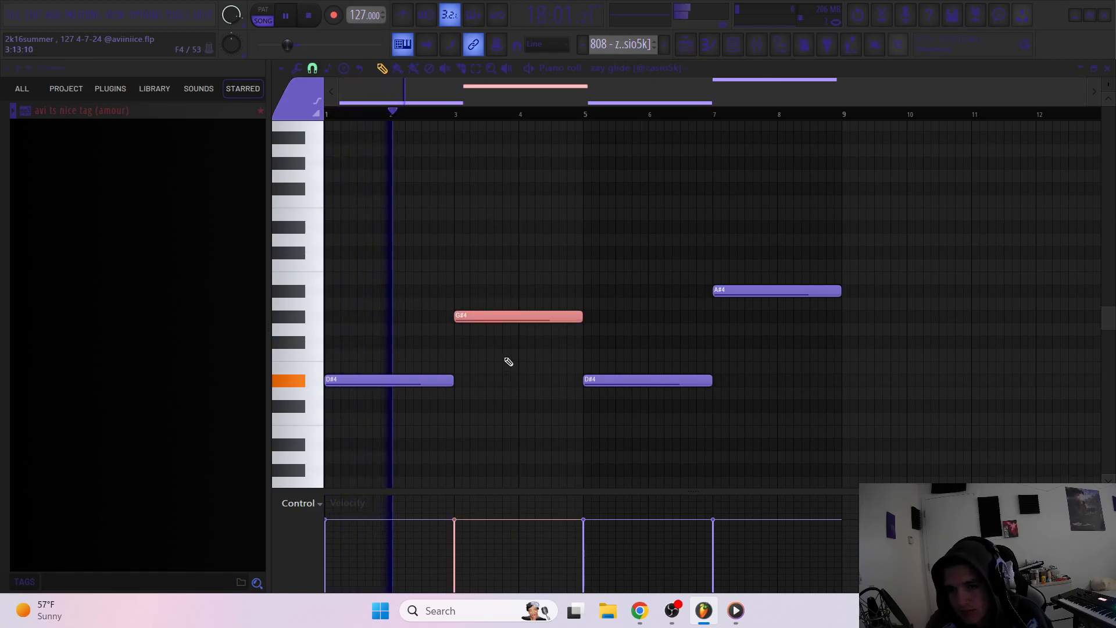
ctrl+click(513, 316)
ctrl+click(654, 381)
ctrl+click(748, 290)
ctrl+click(589, 308)
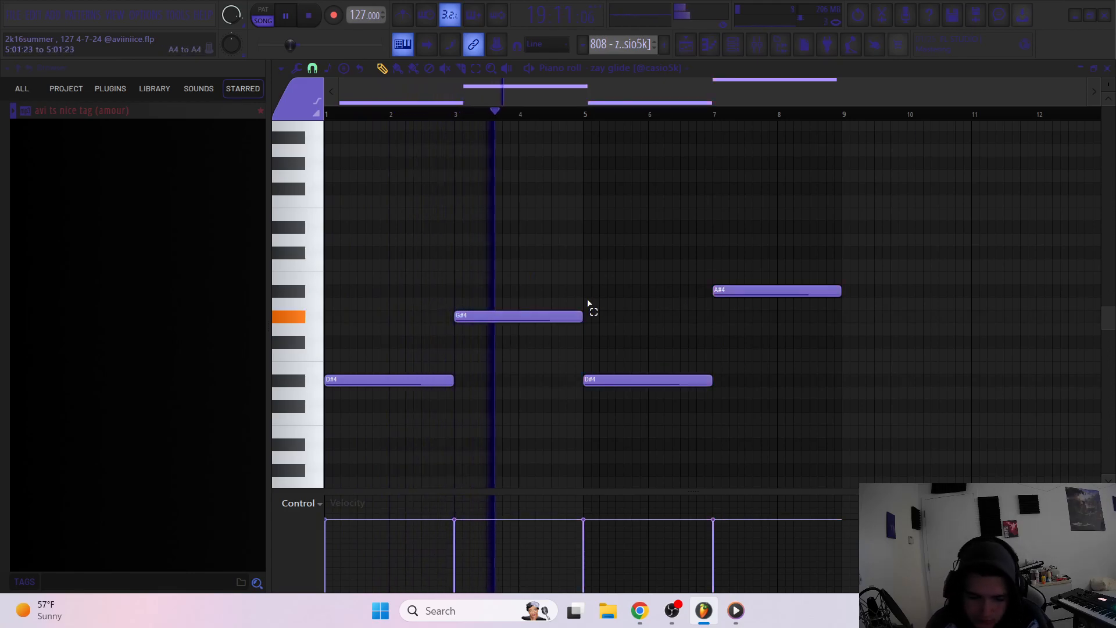
Follow the playing zay glide layer in the playlist and stop playback
click(700, 43)
ctrl+click(765, 256)
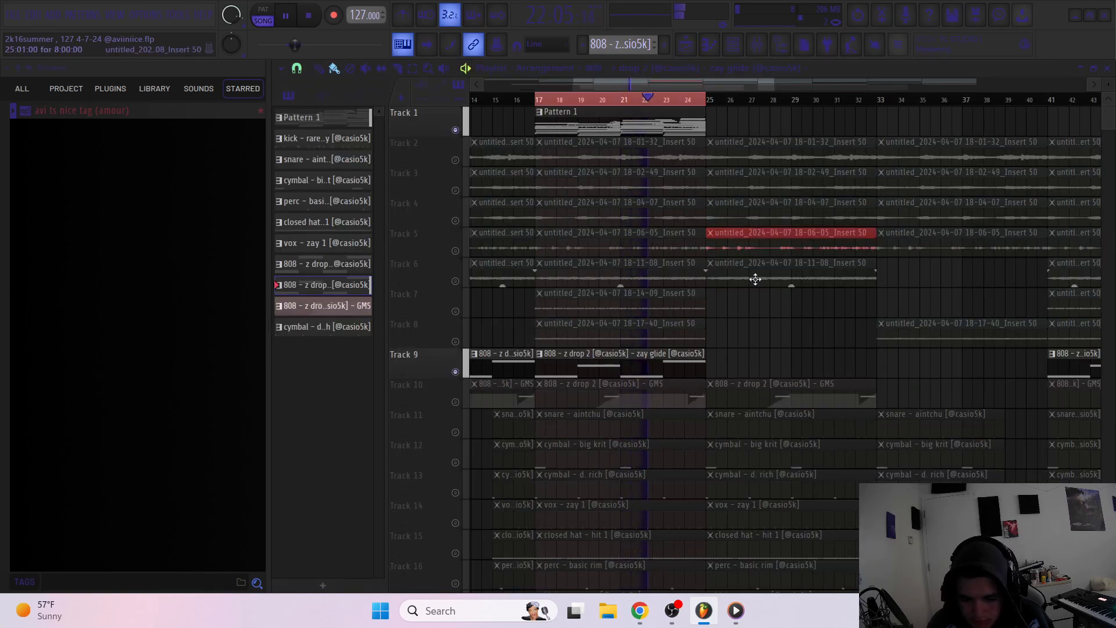
ctrl+click(764, 305)
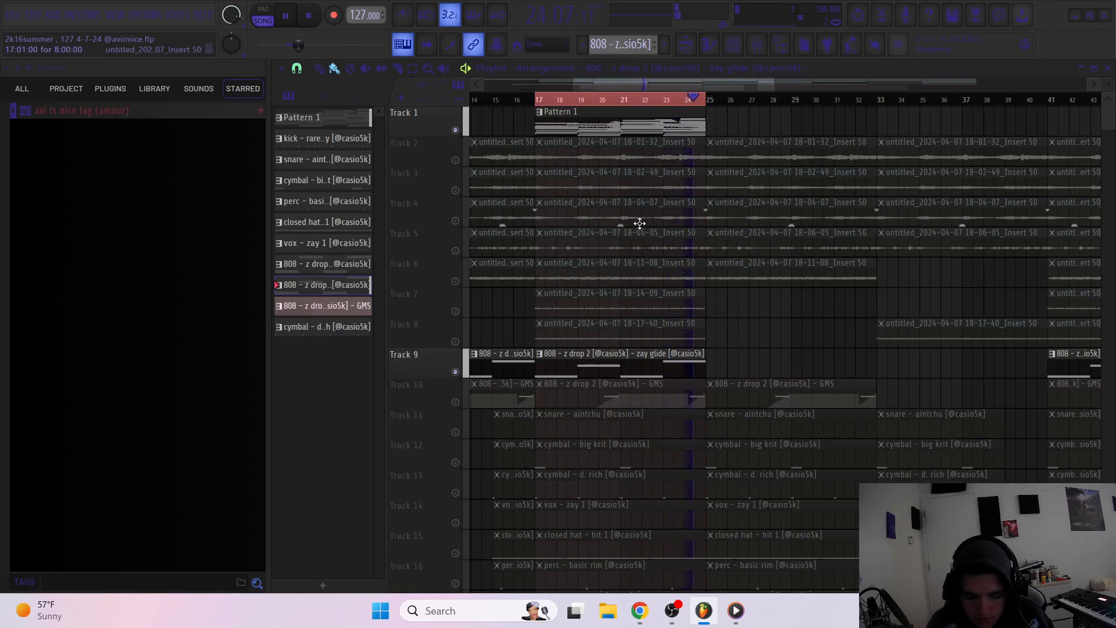
key(space)
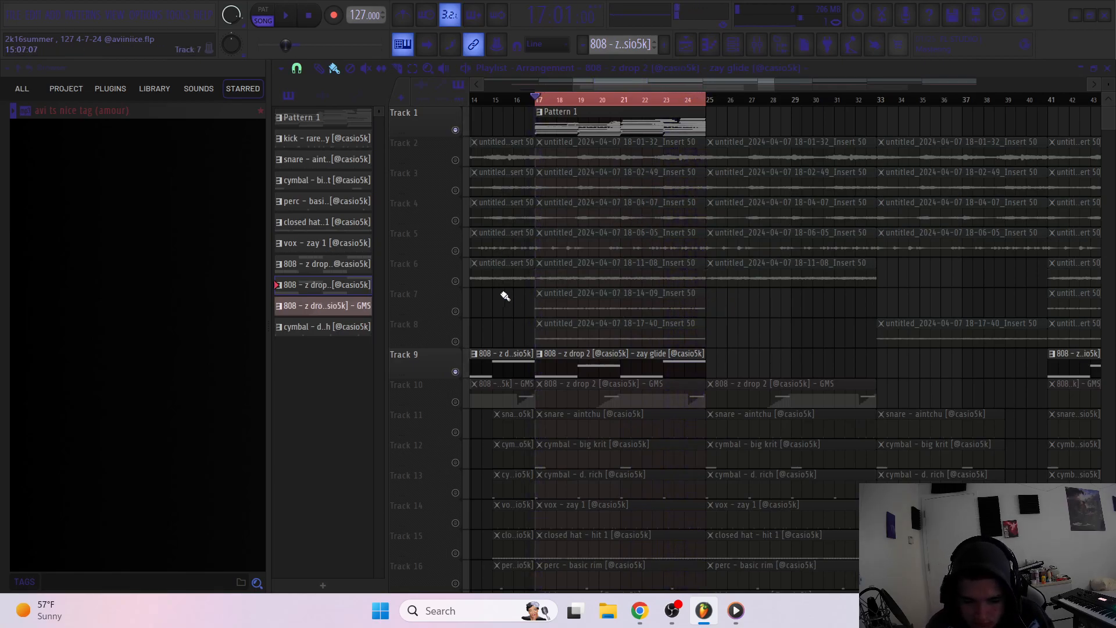
Open Track 10's GMS pattern in the piano roll, select all its notes, and display the GMS channel volume automation
double_click(568, 394)
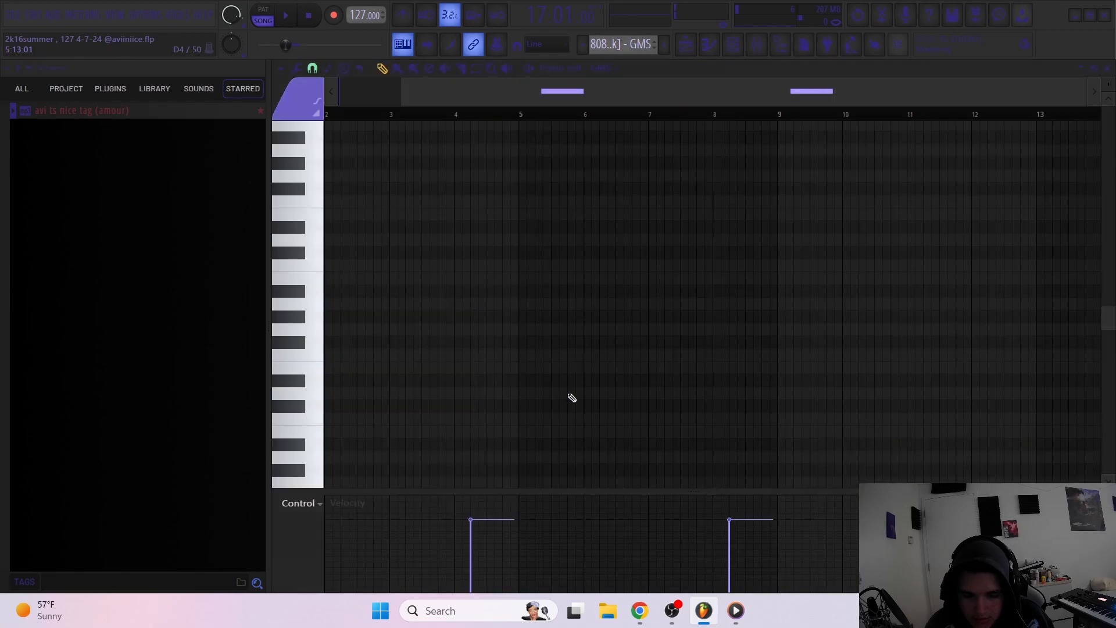
scroll(570, 384, down, 10)
key(ctrl+a)
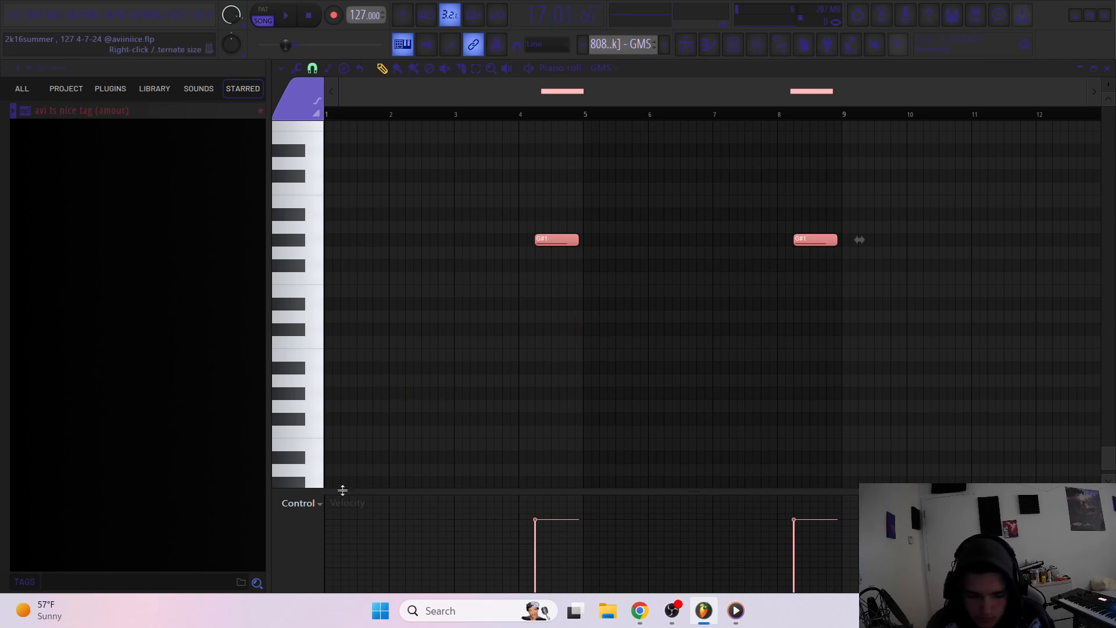
click(319, 503)
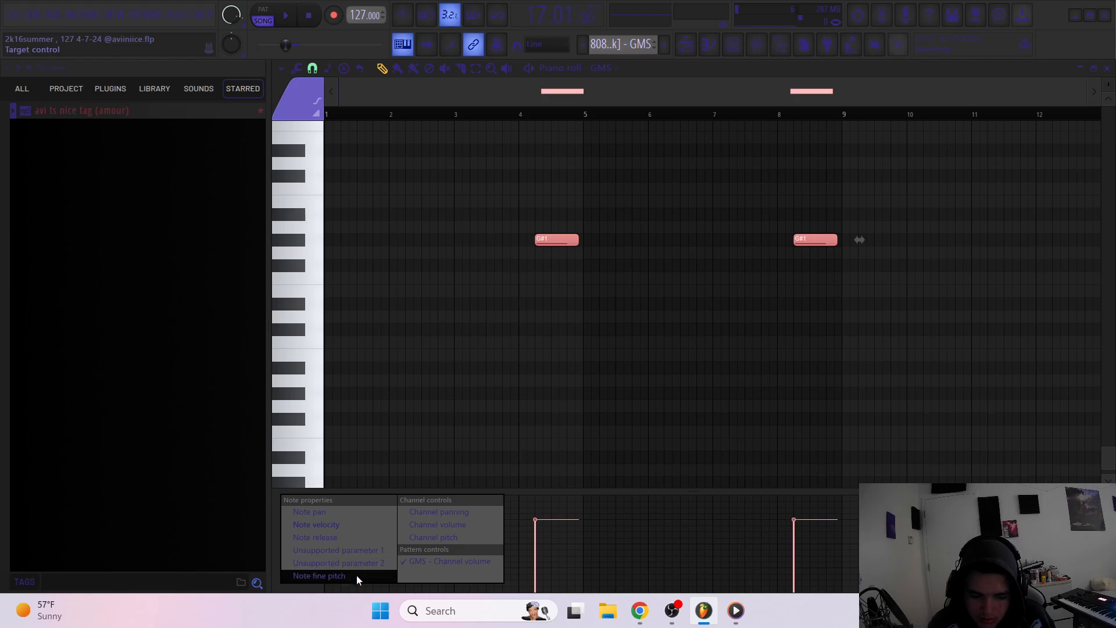
click(409, 559)
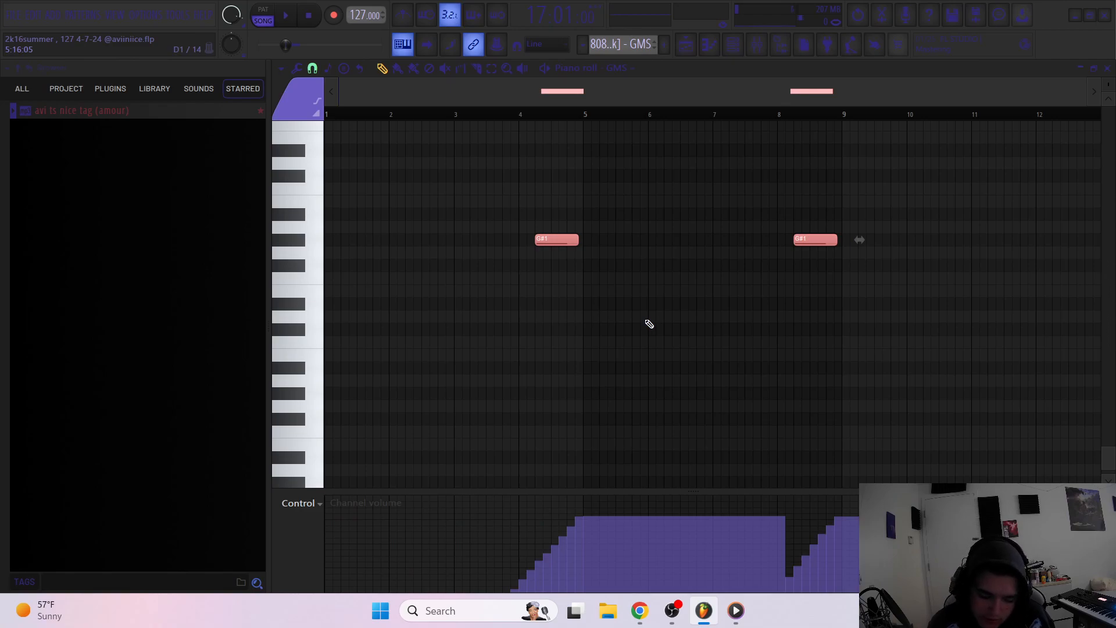
Play the isolated GMS layer, highlighting its two G#1 notes in the piano roll and clearing the selection
scroll(646, 320, up, 2)
scroll(646, 320, down, 2)
ctrl+click(636, 308)
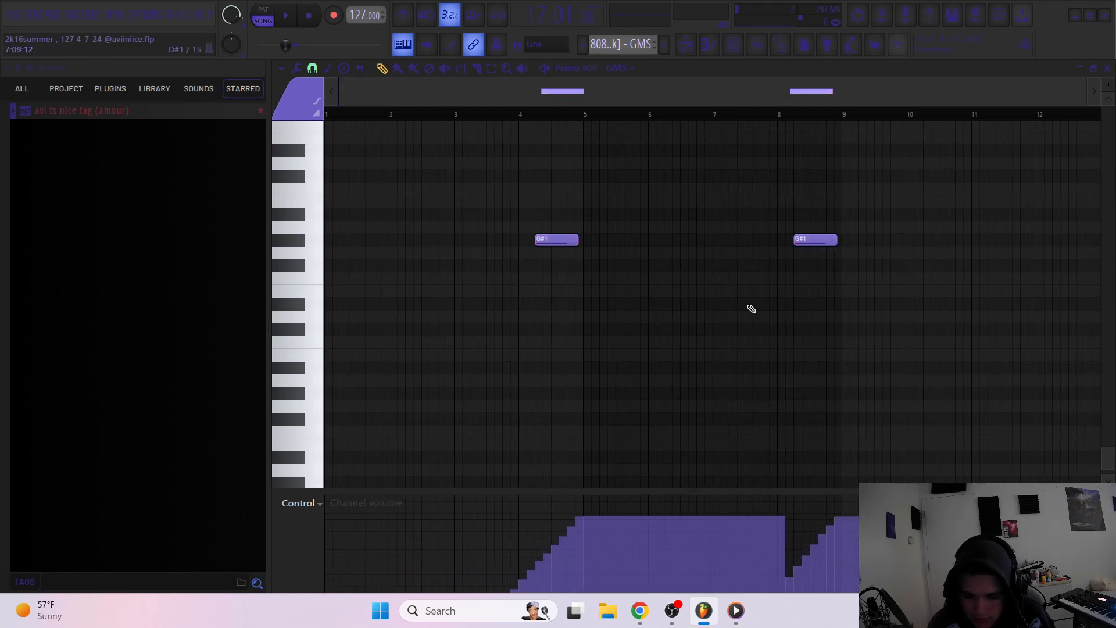
key(space)
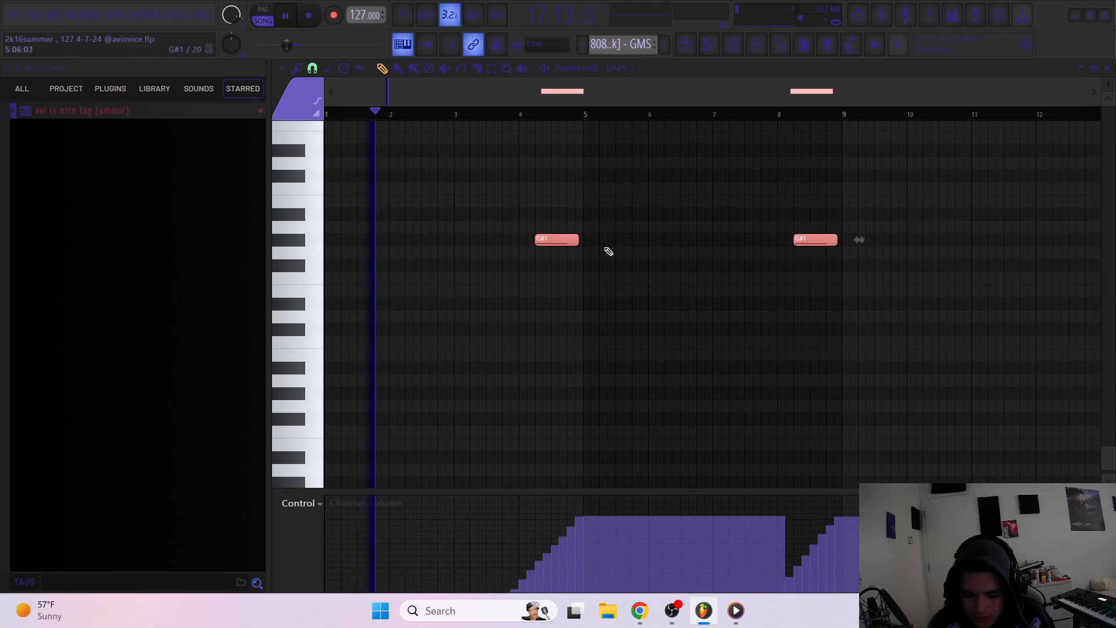
drag(897, 266, 550, 203)
ctrl+click(576, 206)
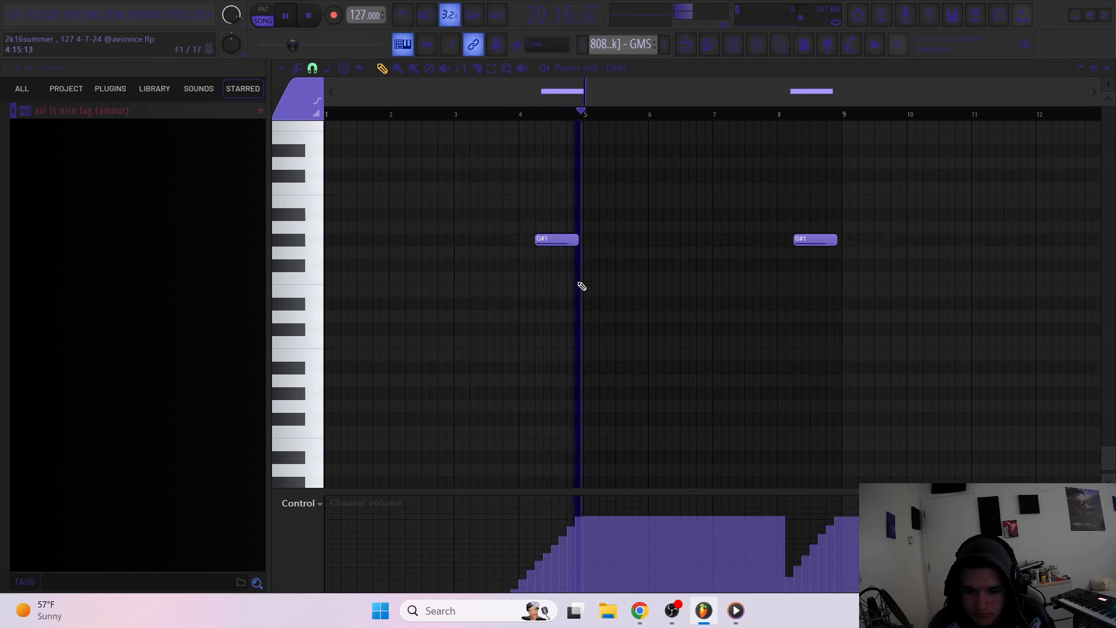
Examine the channel volume ramps around the two G#1 notes during playback, and stop in the playlist
scroll(571, 377, up, 1)
scroll(571, 378, up, 1)
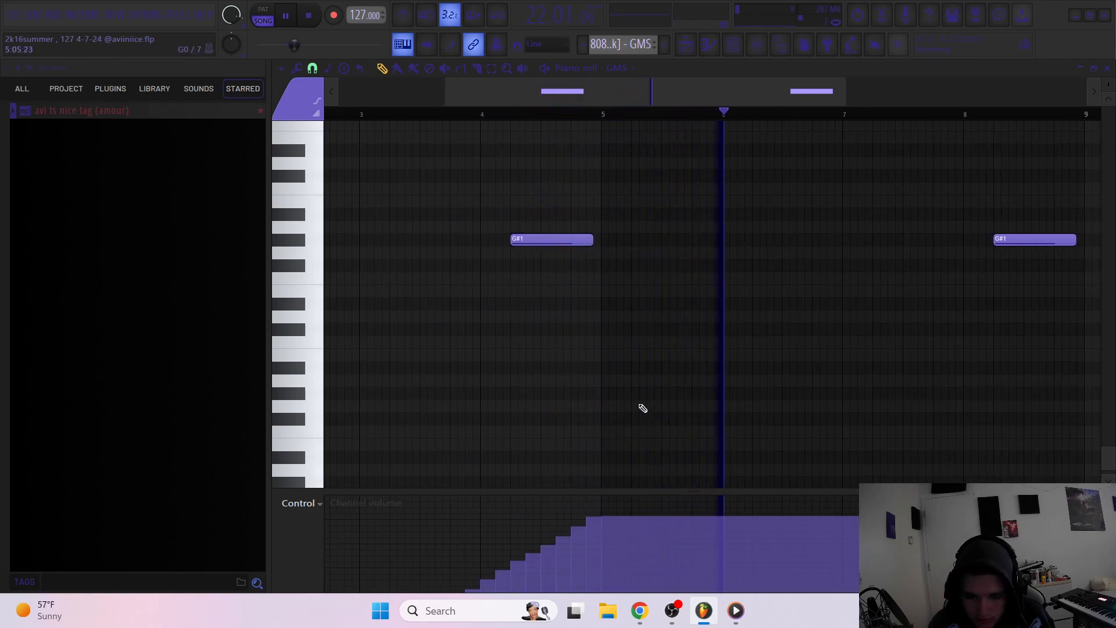
scroll(644, 409, down, 2)
scroll(866, 354, up, 2)
scroll(784, 267, up, 5)
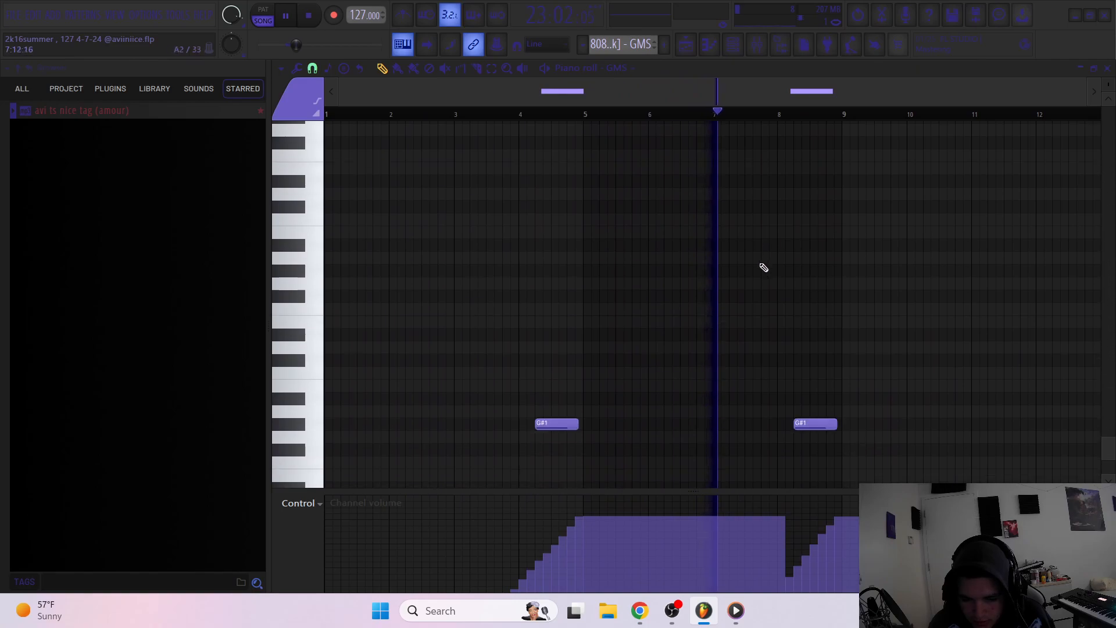
scroll(767, 269, down, 6)
scroll(857, 275, up, 4)
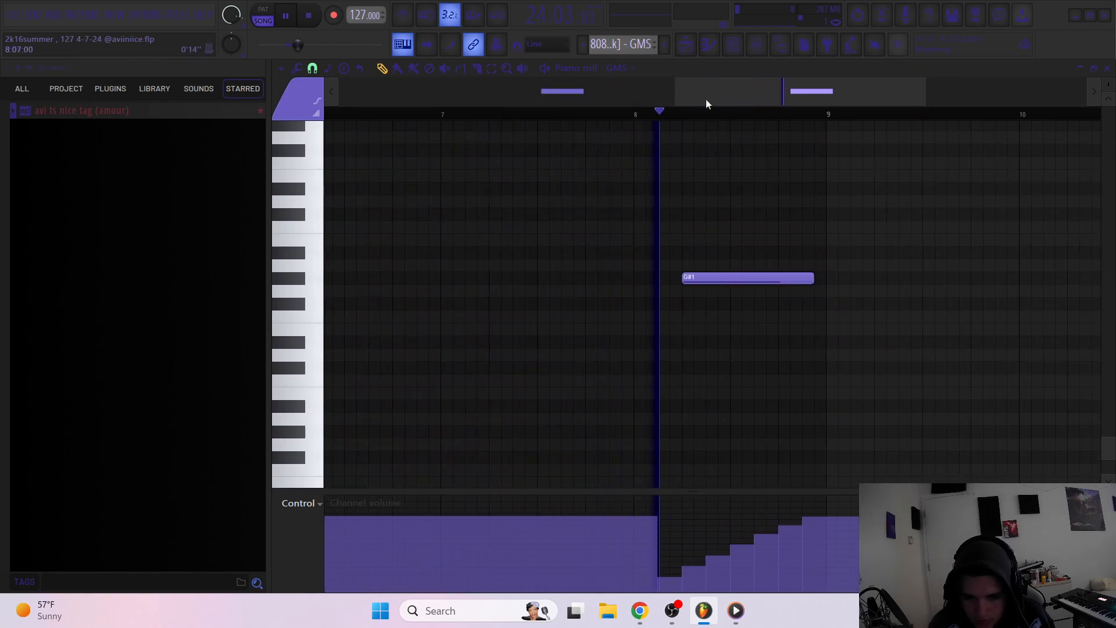
click(686, 44)
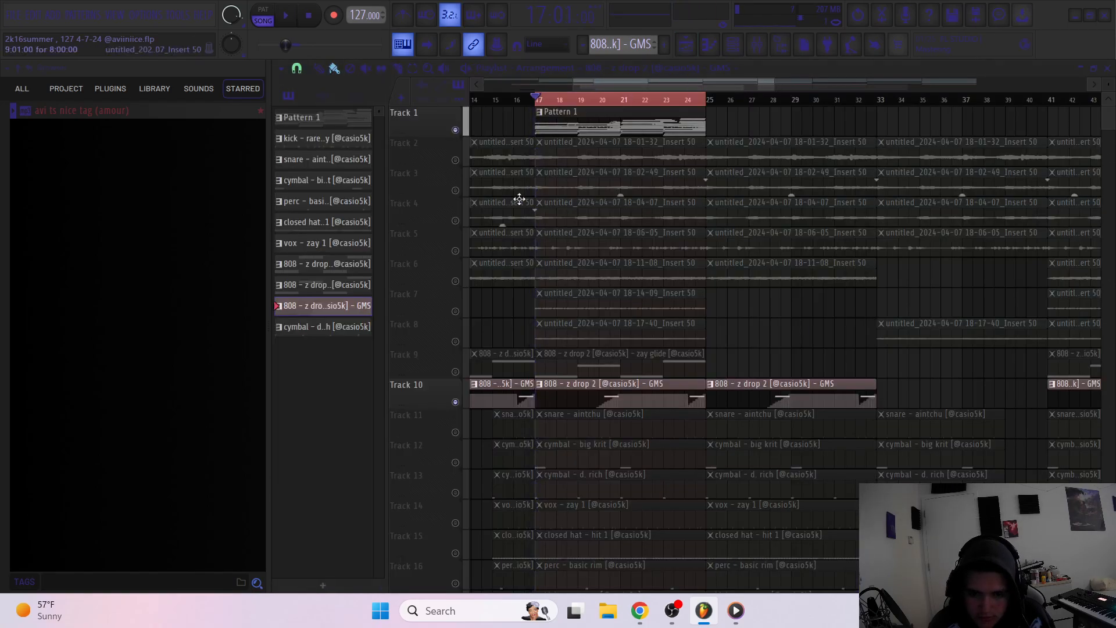
key(space)
Unmute Tracks 2 through 9 in the playlist to combine all melodic layers with the Track 10 bass
click(455, 342)
click(456, 311)
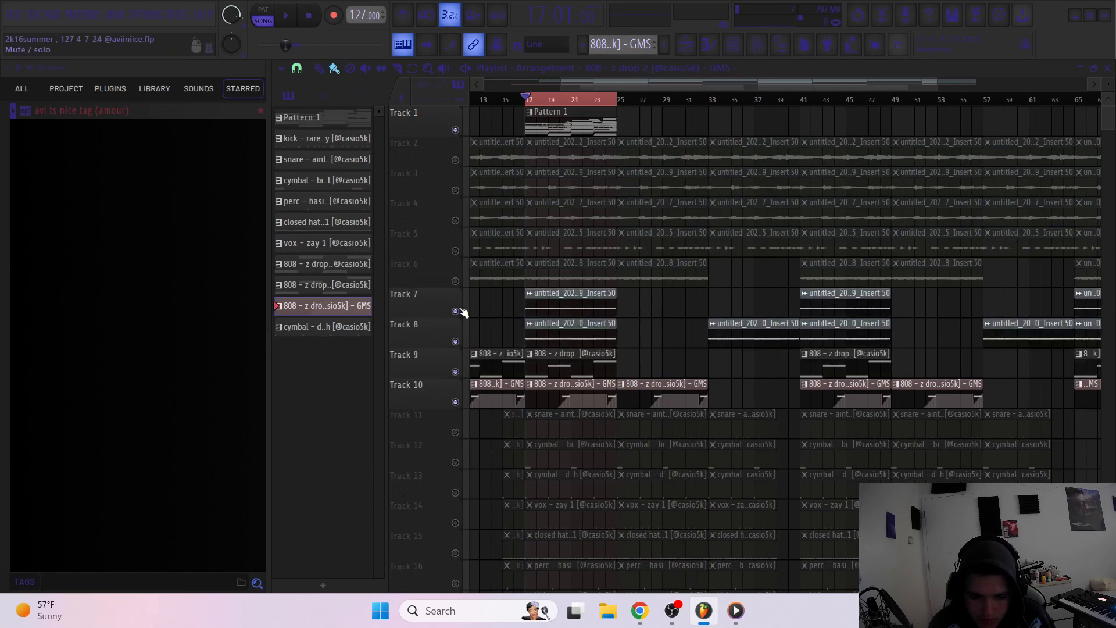
click(456, 281)
click(456, 251)
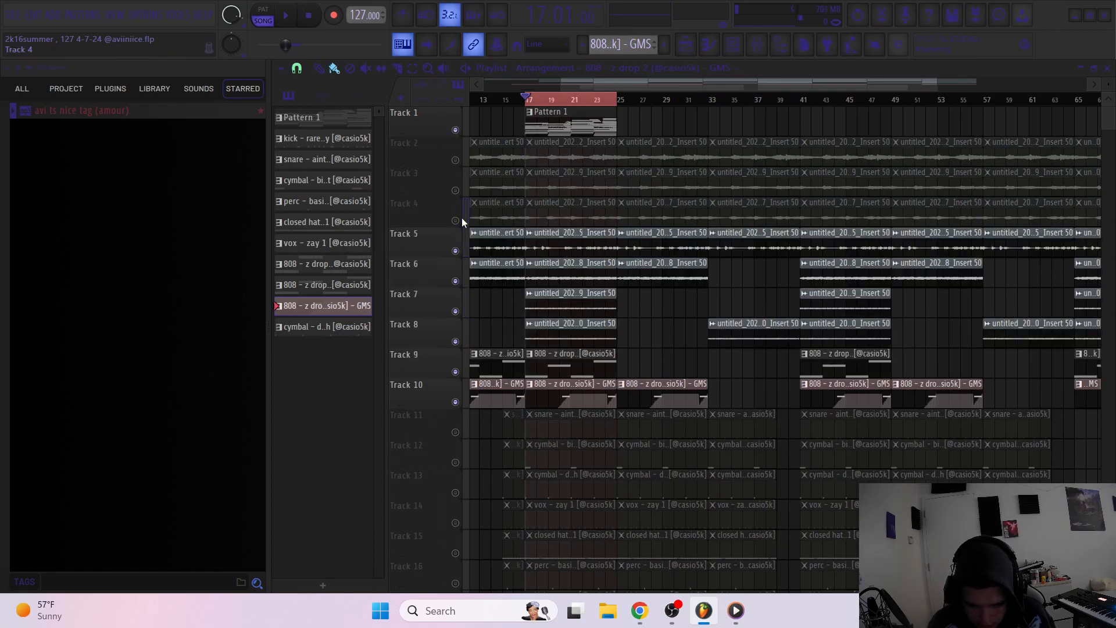
click(456, 220)
click(455, 190)
click(456, 159)
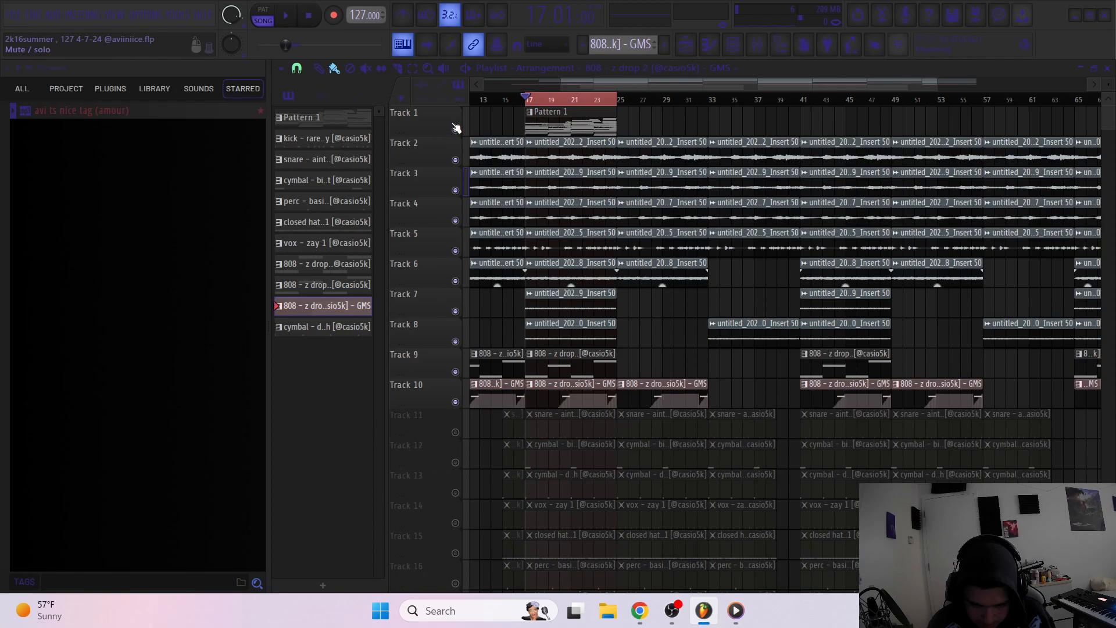
Play the combined melodic and bass layers and delete the Pattern 1 clip from Track 1
key(space)
right_click(568, 131)
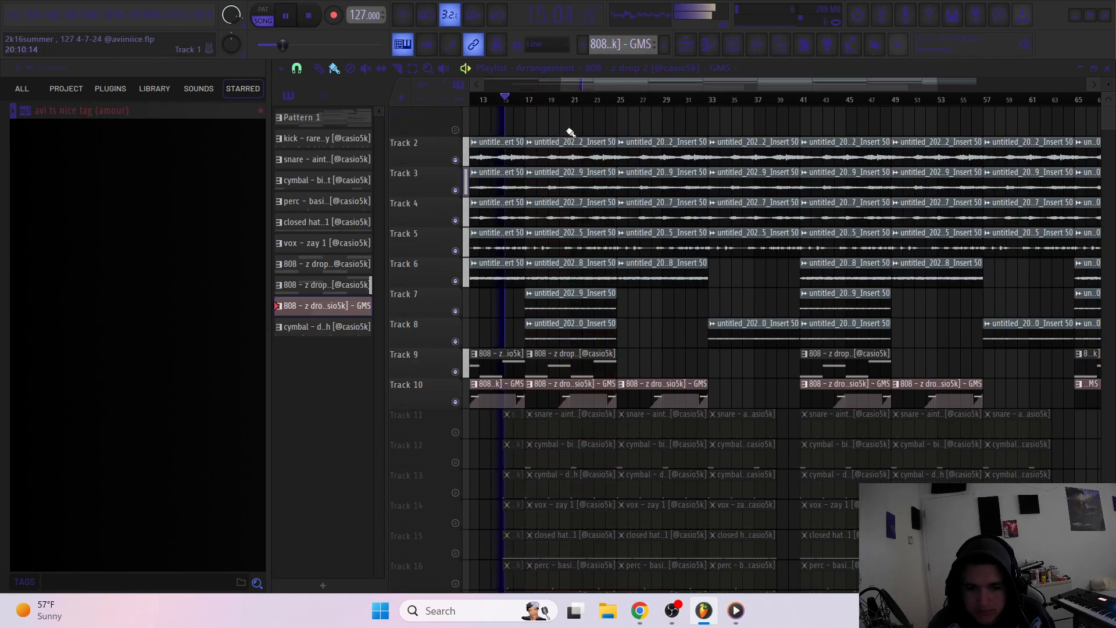
scroll(628, 158, down, 2)
scroll(756, 218, down, 3)
scroll(718, 275, up, 1)
scroll(715, 276, up, 3)
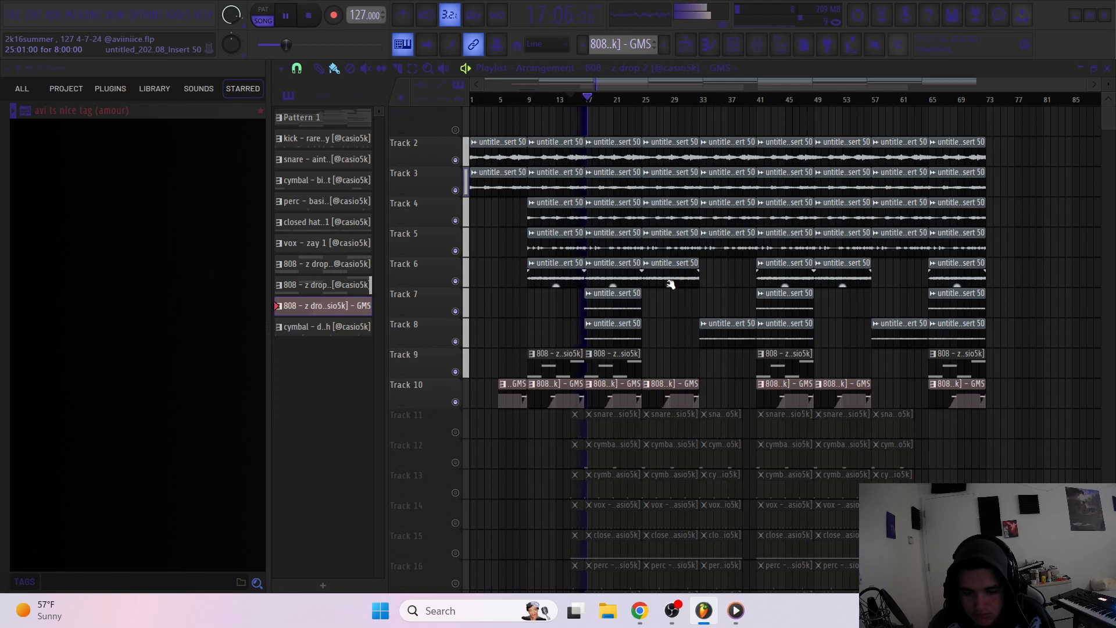
scroll(635, 305, up, 2)
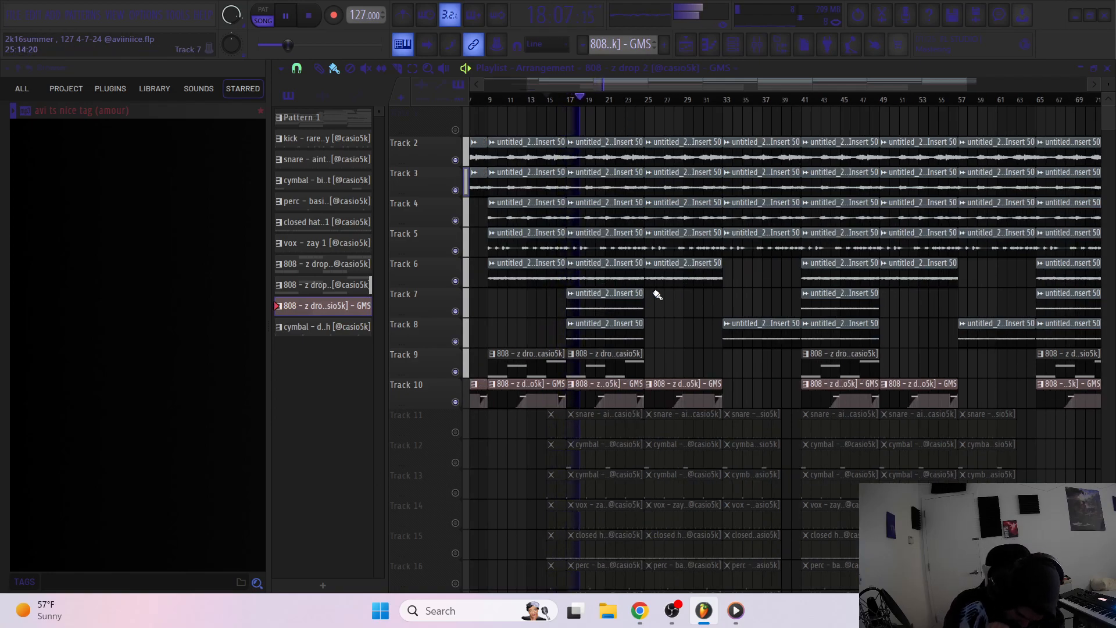
scroll(656, 302, down, 2)
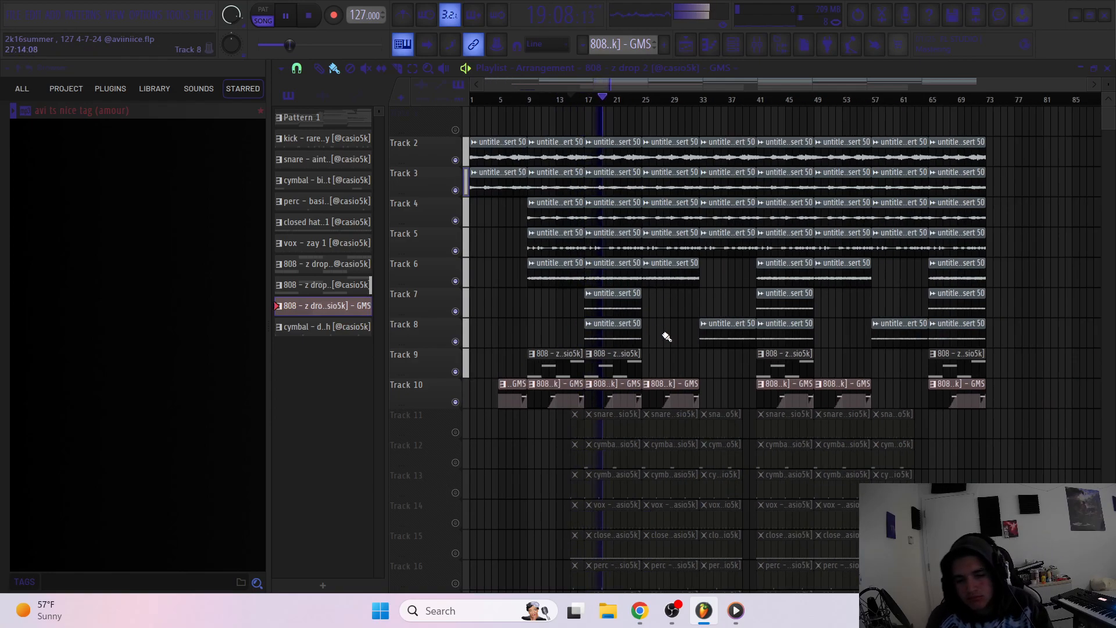
Select all clips in the playlist, stop playback, and move them up by one track
scroll(1109, 87, down, 2)
scroll(1109, 87, up, 1)
scroll(1108, 86, down, 1)
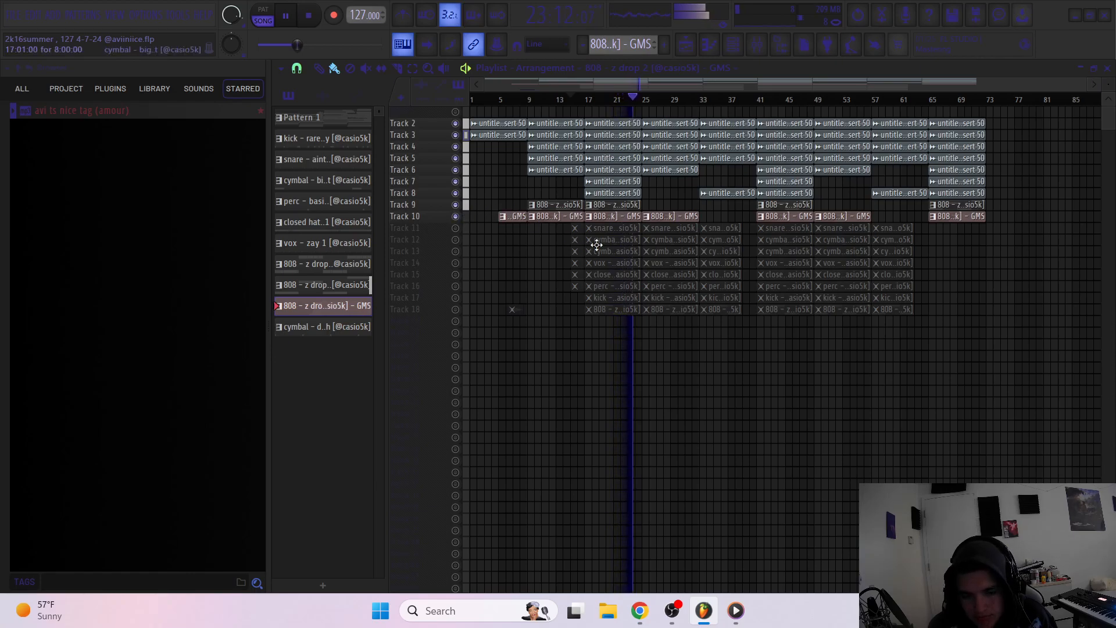
drag(1017, 337, 460, 111)
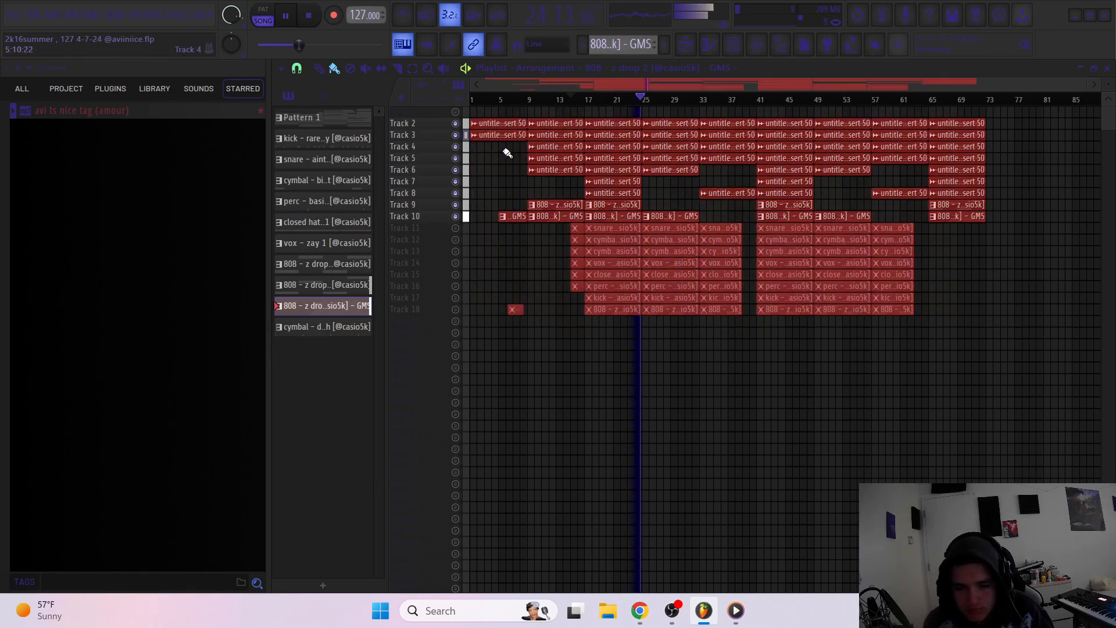
key(space)
key(shift+Up)
Unmute all playlist tracks and select the time range and clips from bar 17 to bar 25
right_click(455, 111)
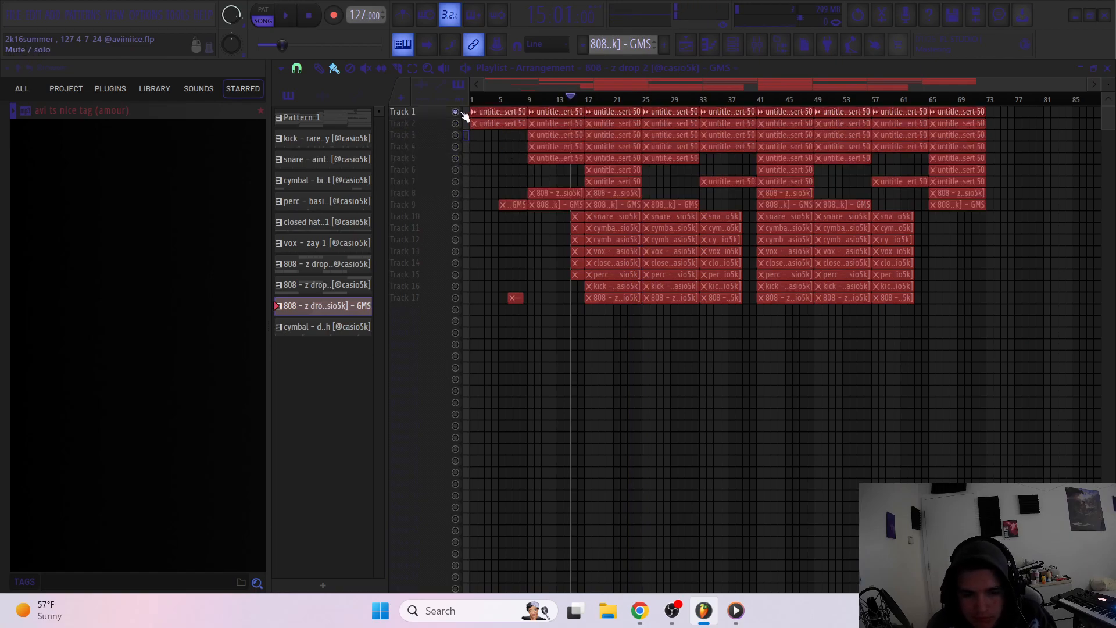
right_click(456, 111)
scroll(627, 187, up, 4)
drag(584, 101, 639, 108)
drag(764, 122, 767, 124)
scroll(727, 186, up, 3)
scroll(656, 196, down, 4)
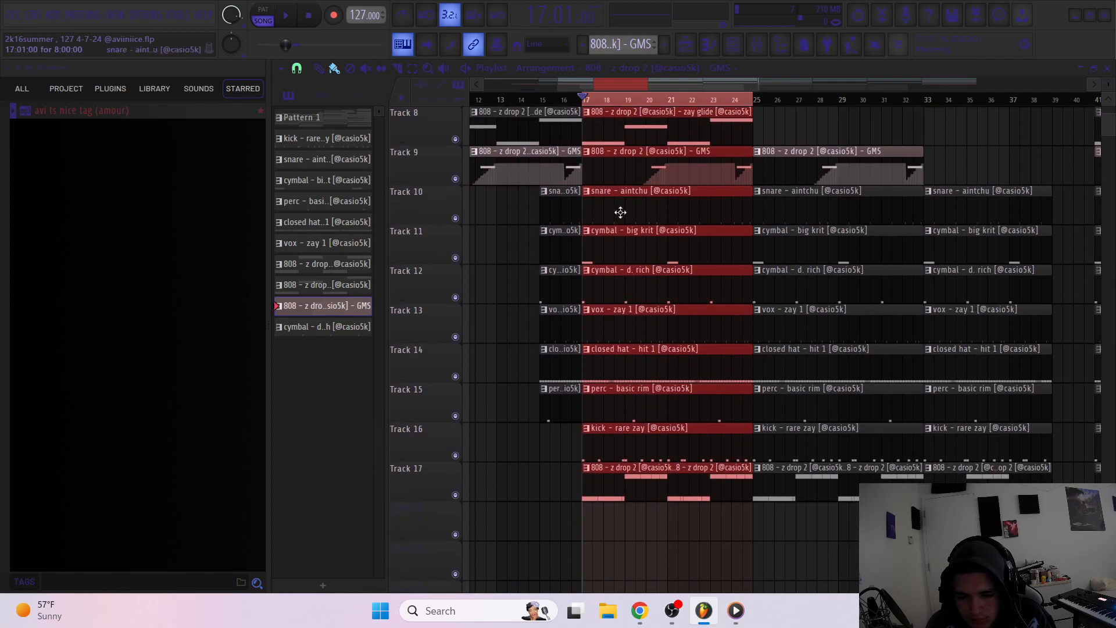
Solo Track 10, open its snare - aintchu pattern in the piano roll, and display the note velocities
right_click(456, 218)
scroll(619, 247, up, 2)
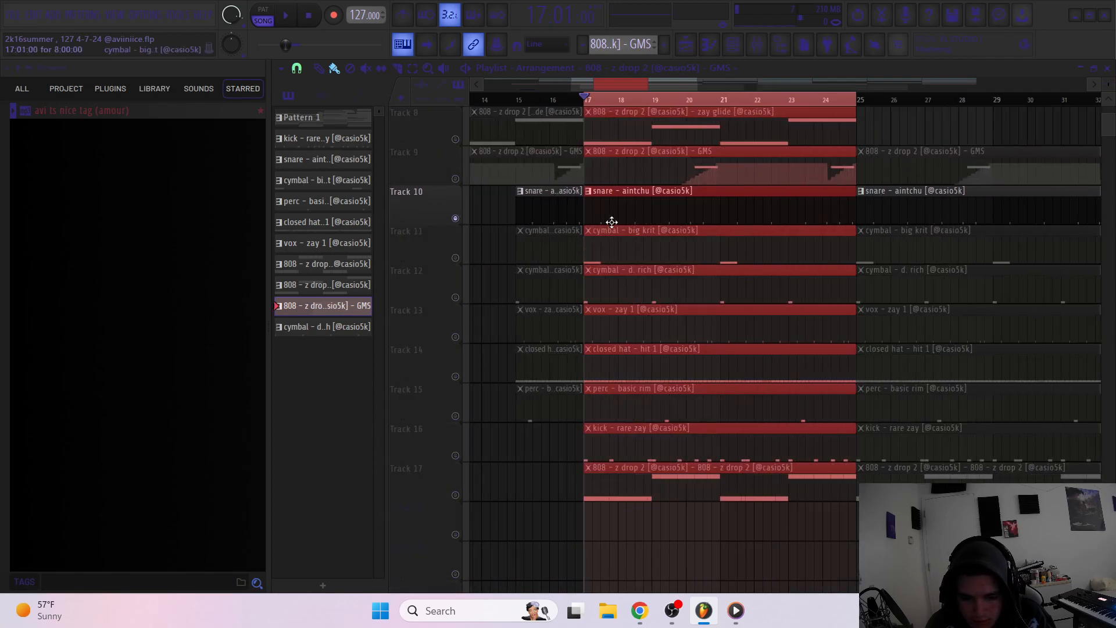
double_click(700, 203)
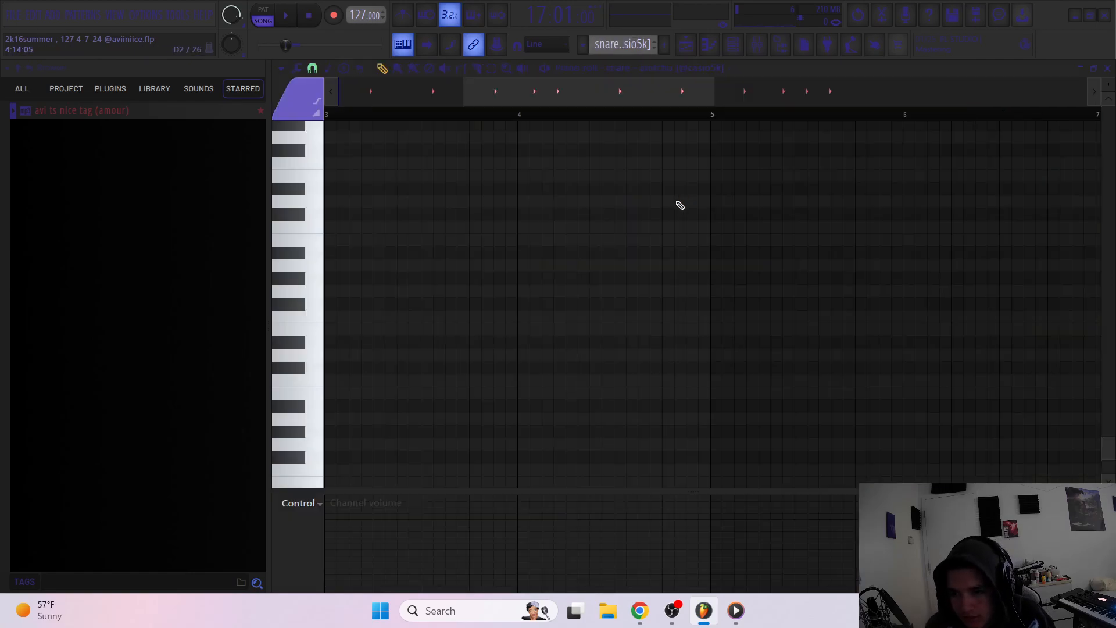
scroll(642, 238, up, 10)
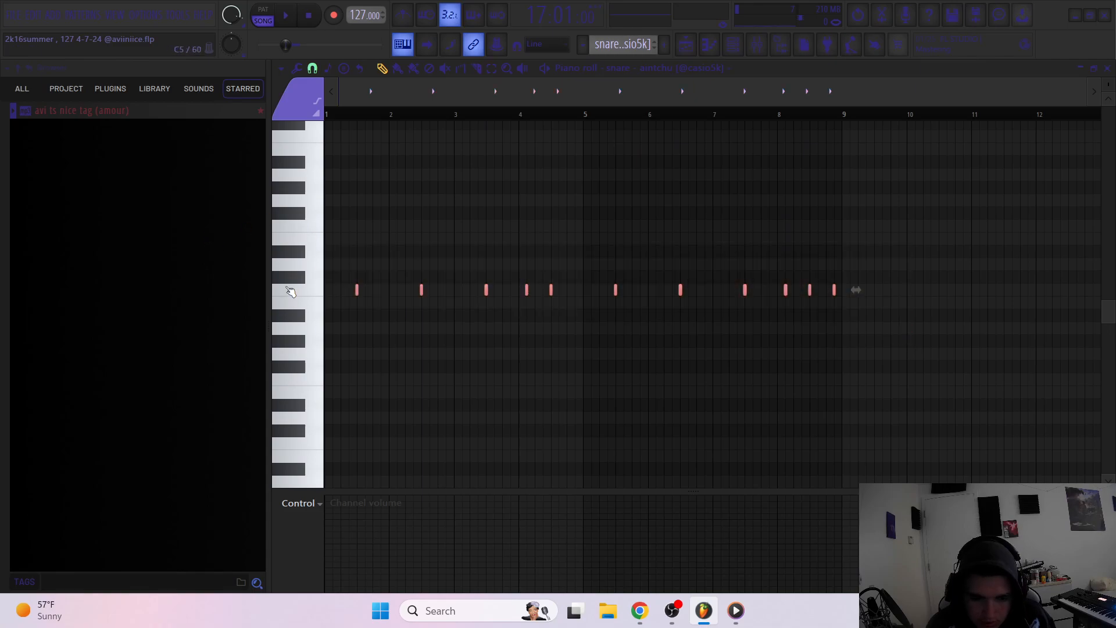
click(306, 502)
click(324, 518)
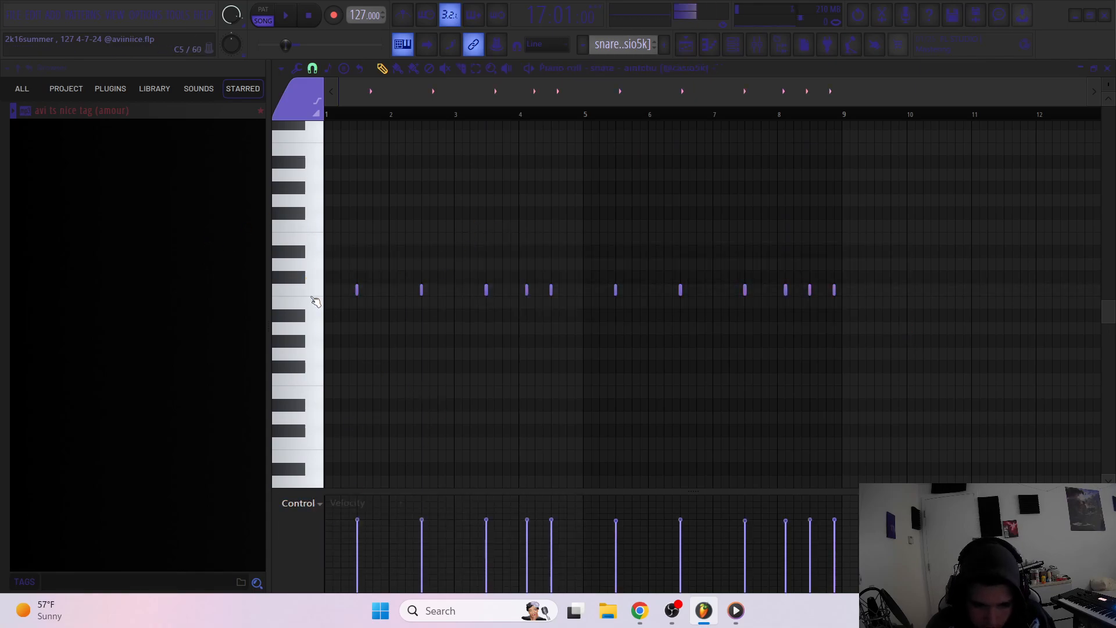
Play the isolated snare pattern and examine its note placement across the eight bars
key(space)
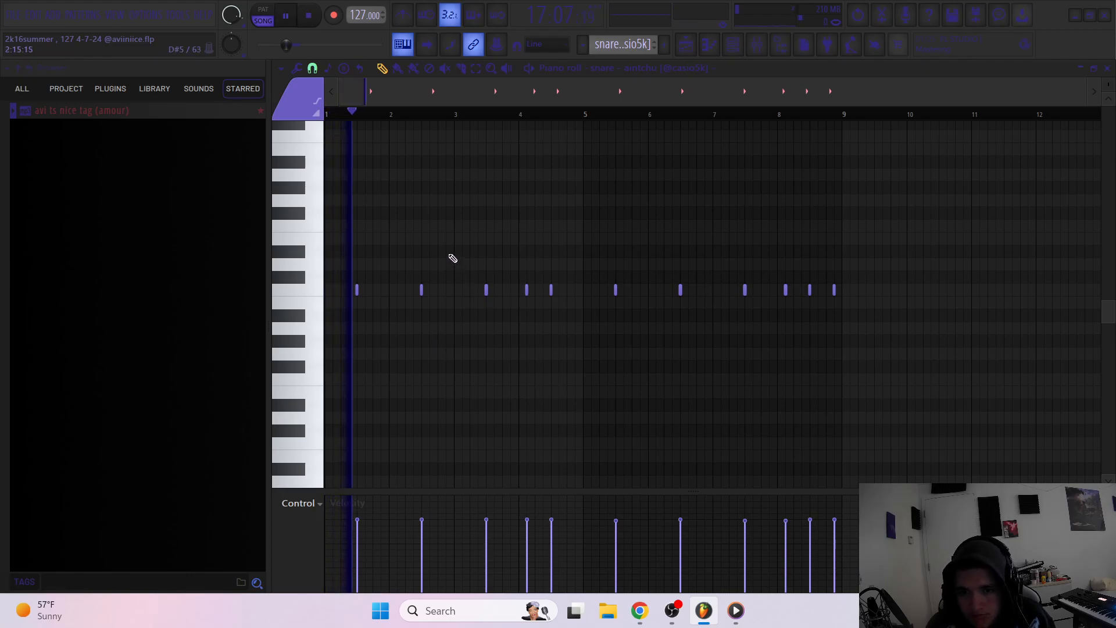
scroll(424, 312, up, 3)
scroll(424, 312, down, 3)
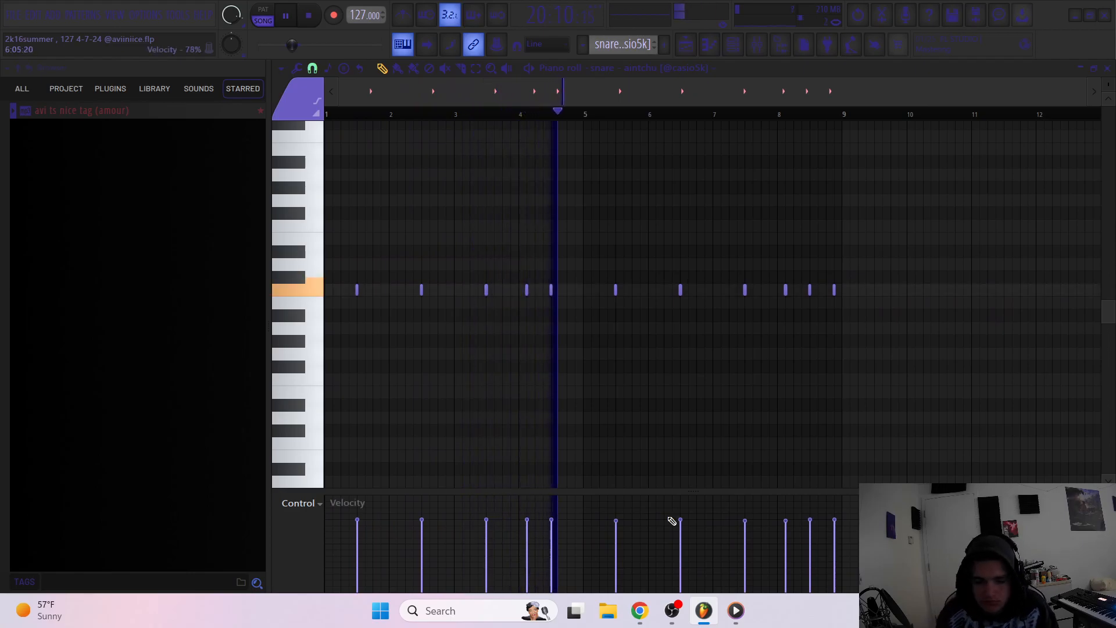
Switch to OBS, unmute the Mic/Aux audio source, and return to FL Studio
click(672, 610)
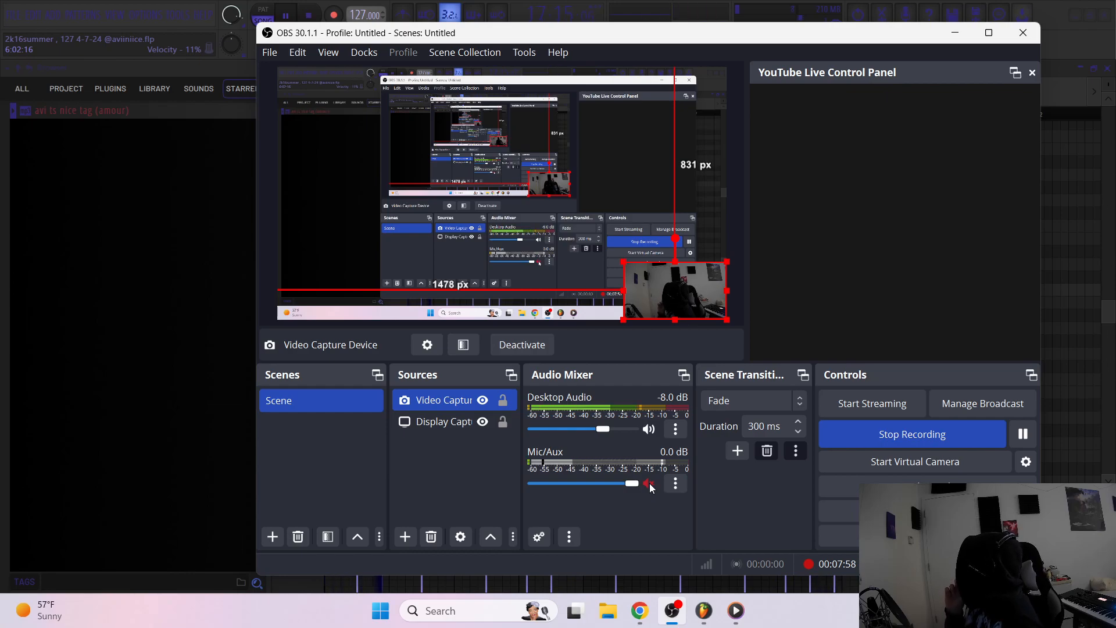
click(650, 484)
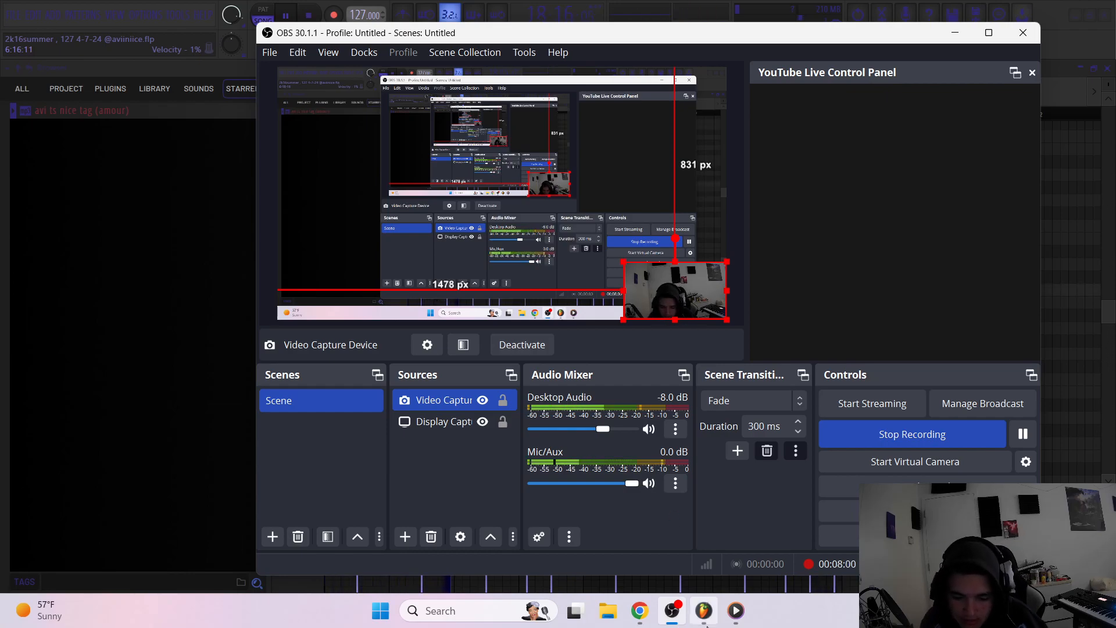
click(704, 610)
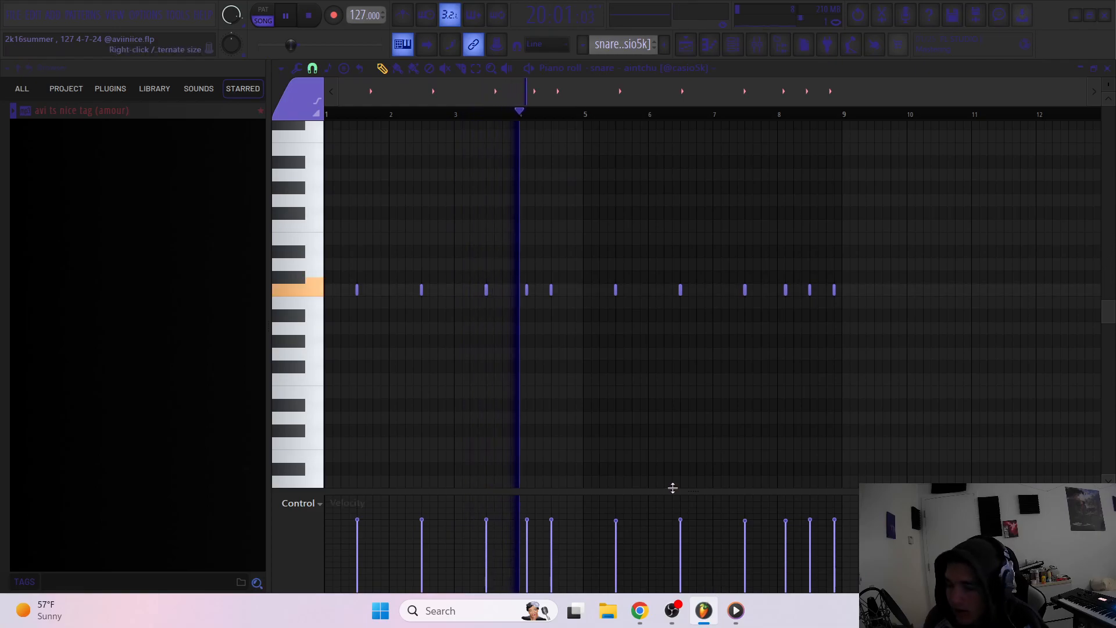
Stop playback, unmute Track 11 in the playlist, and open its cymbal - big krit pattern in the piano roll
key(space)
click(686, 44)
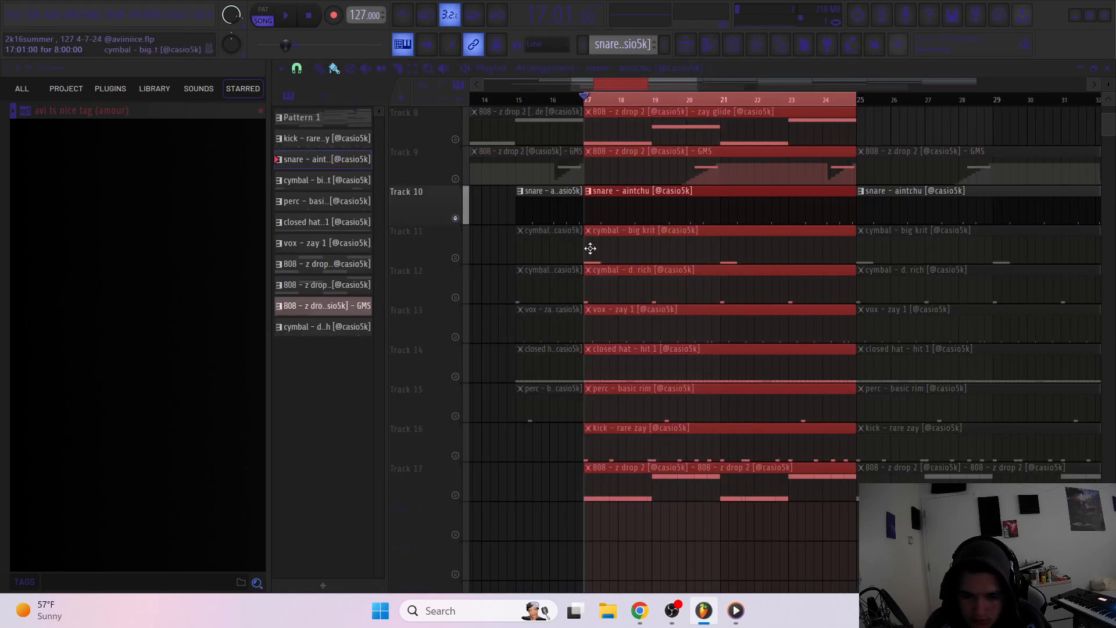
scroll(495, 266, up, 2)
ctrl+click(508, 260)
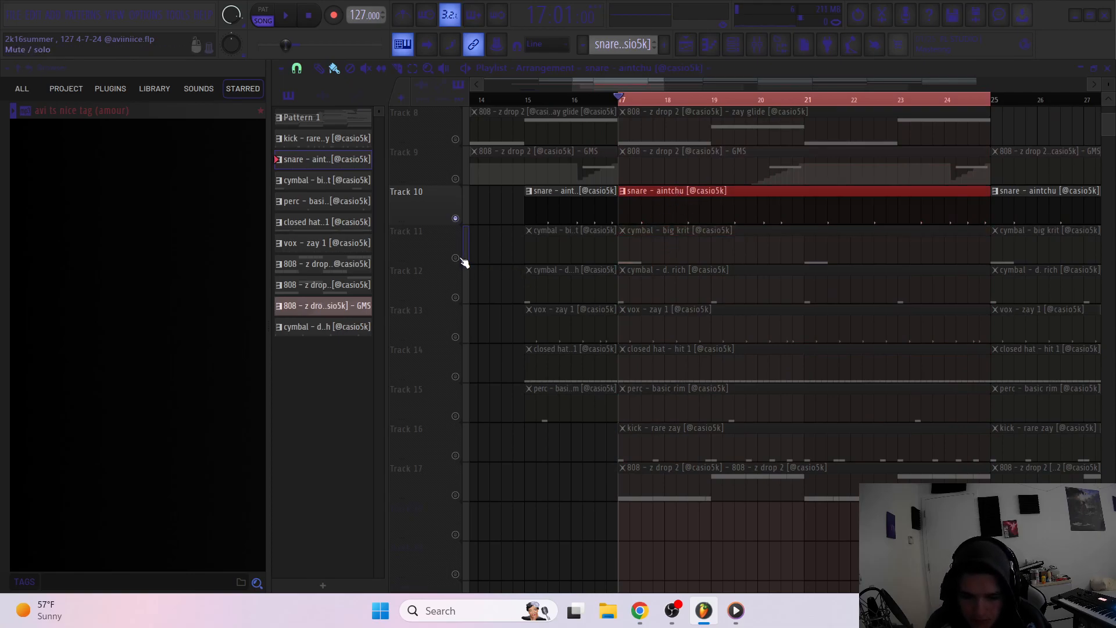
double_click(639, 246)
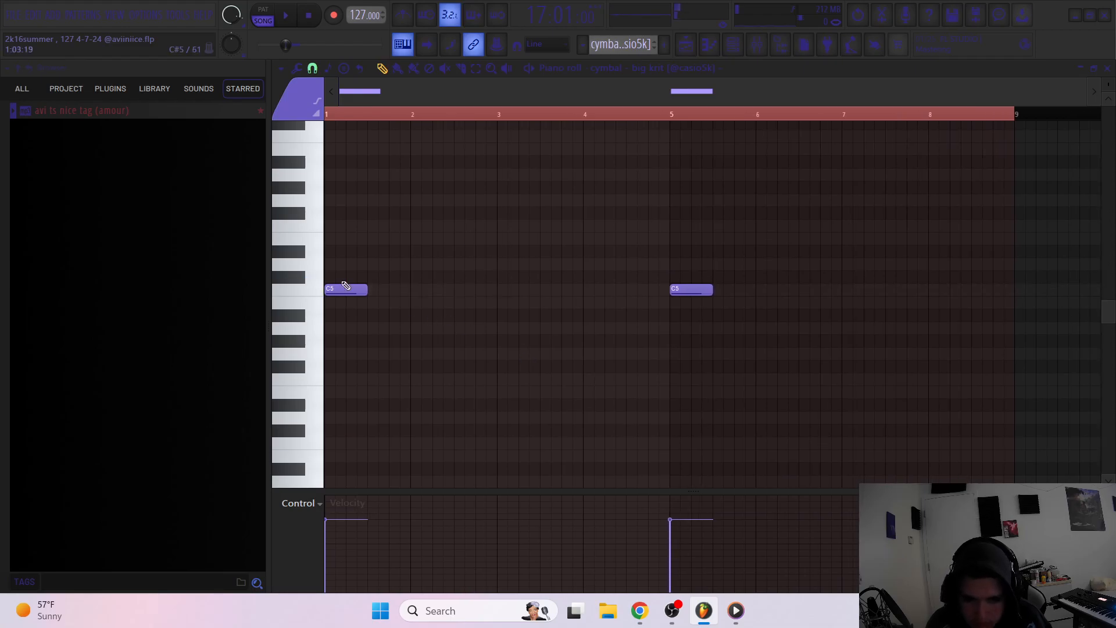
View the cymbal - big krit sample in its channel settings and play its pattern with the snare
click(735, 45)
click(441, 350)
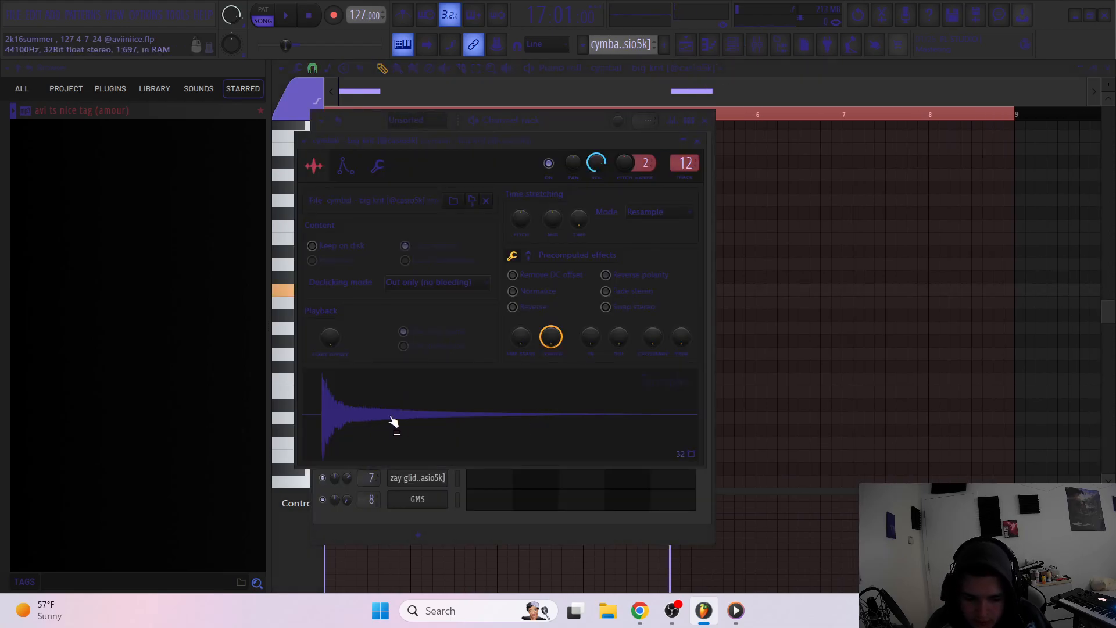
right_click(861, 278)
key(space)
scroll(587, 297, up, 1)
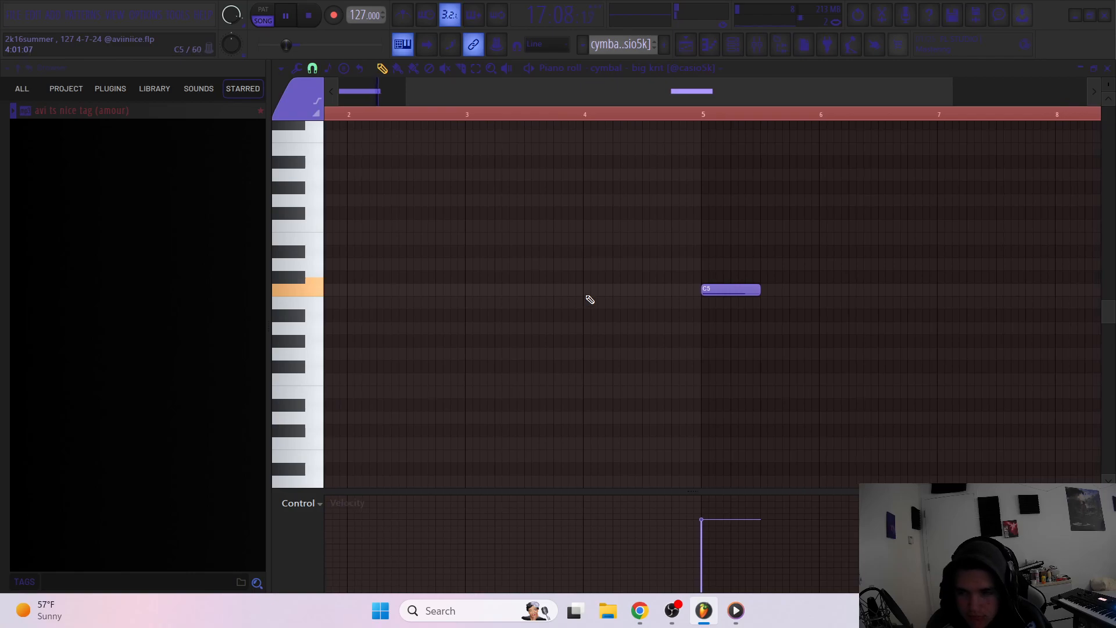
scroll(639, 244, down, 2)
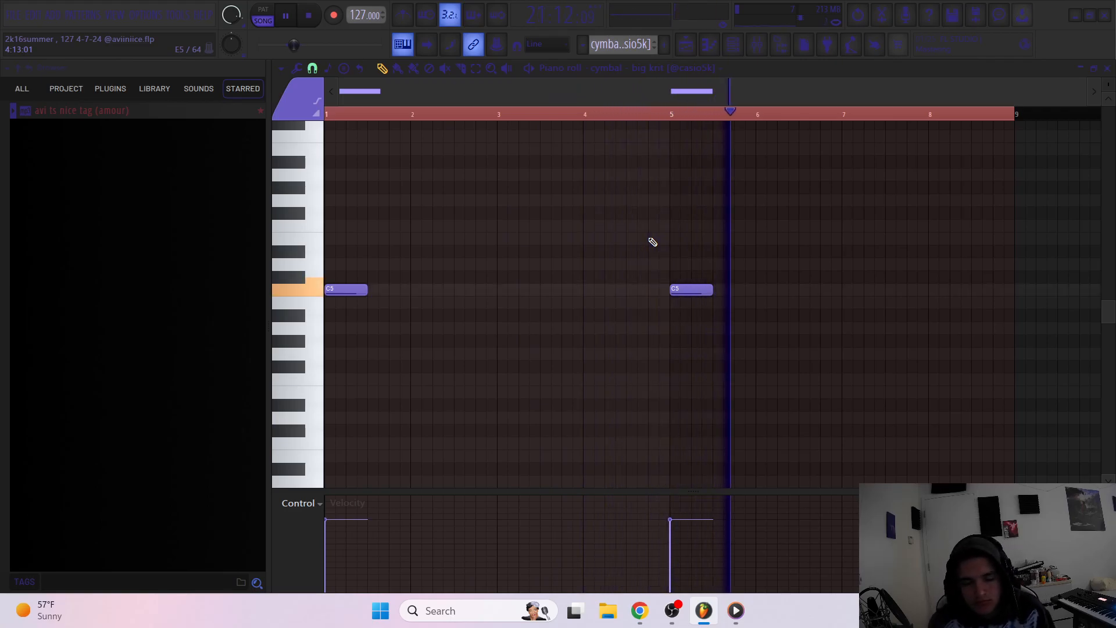
Return to the playlist, stop playback, unmute Track 12, and open its cymbal - d. rich pattern
click(686, 45)
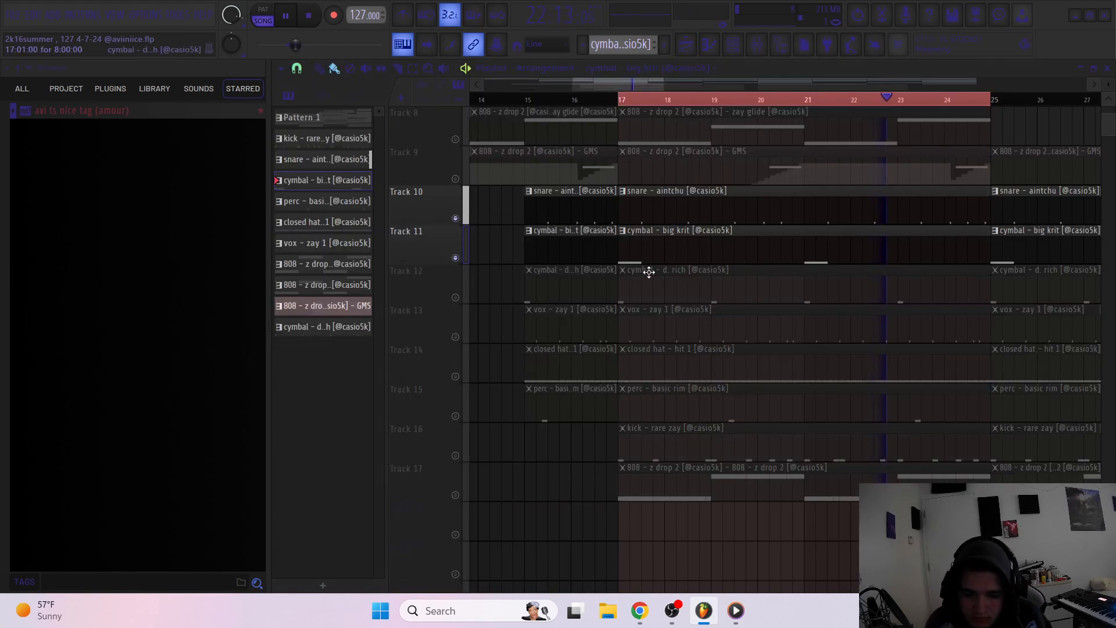
scroll(591, 315, down, 2)
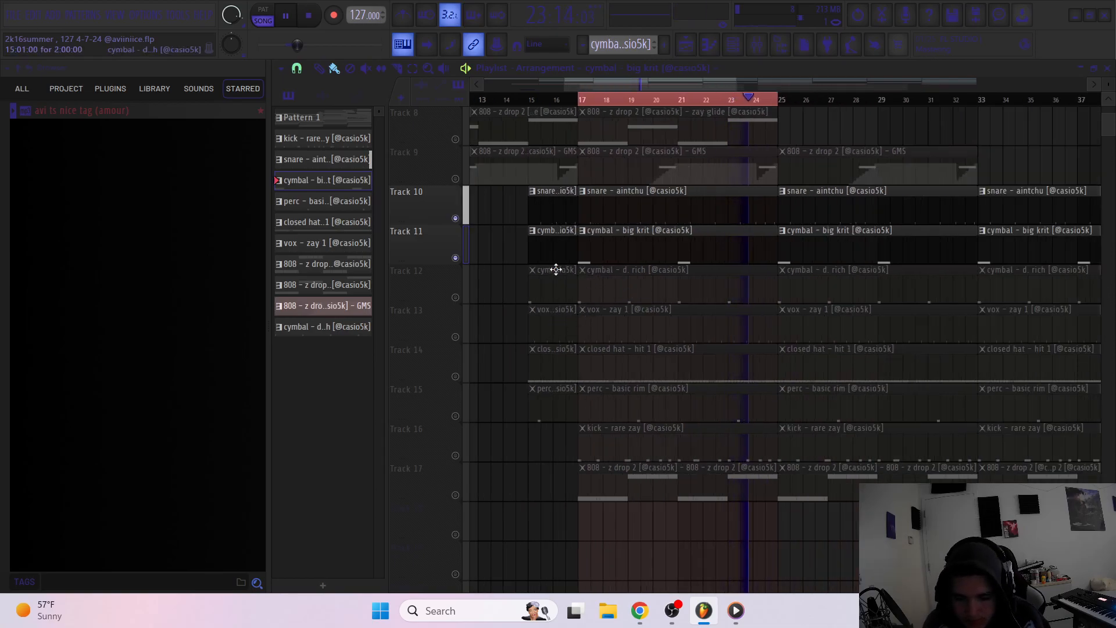
key(space)
double_click(617, 285)
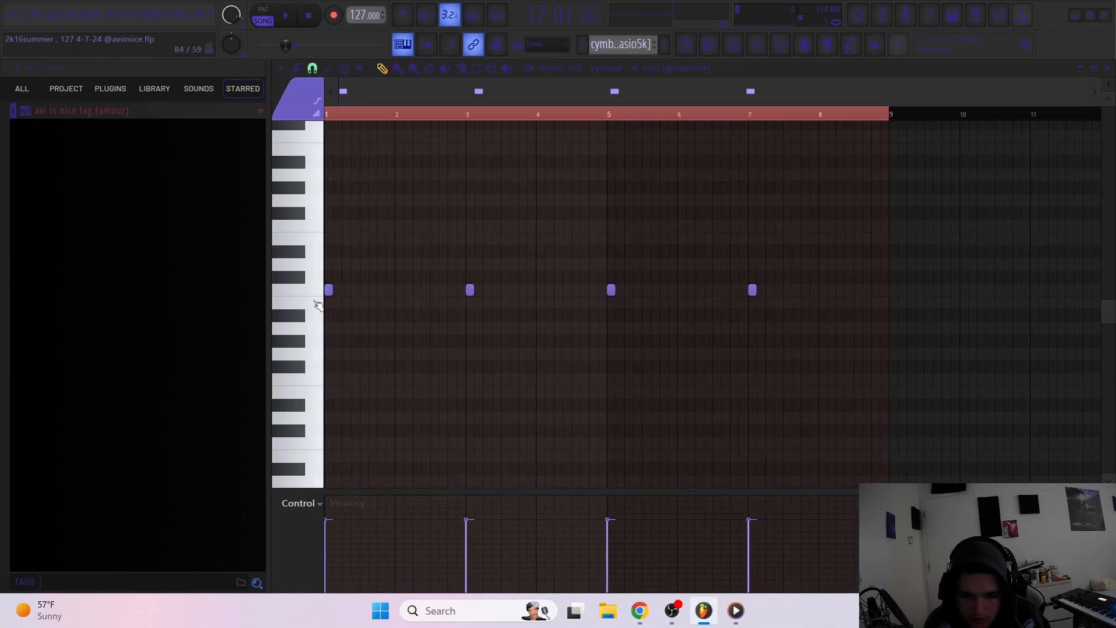
View the cymbal - d. rich sample in its channel settings and play its pattern with the unmuted drums
click(712, 49)
click(429, 457)
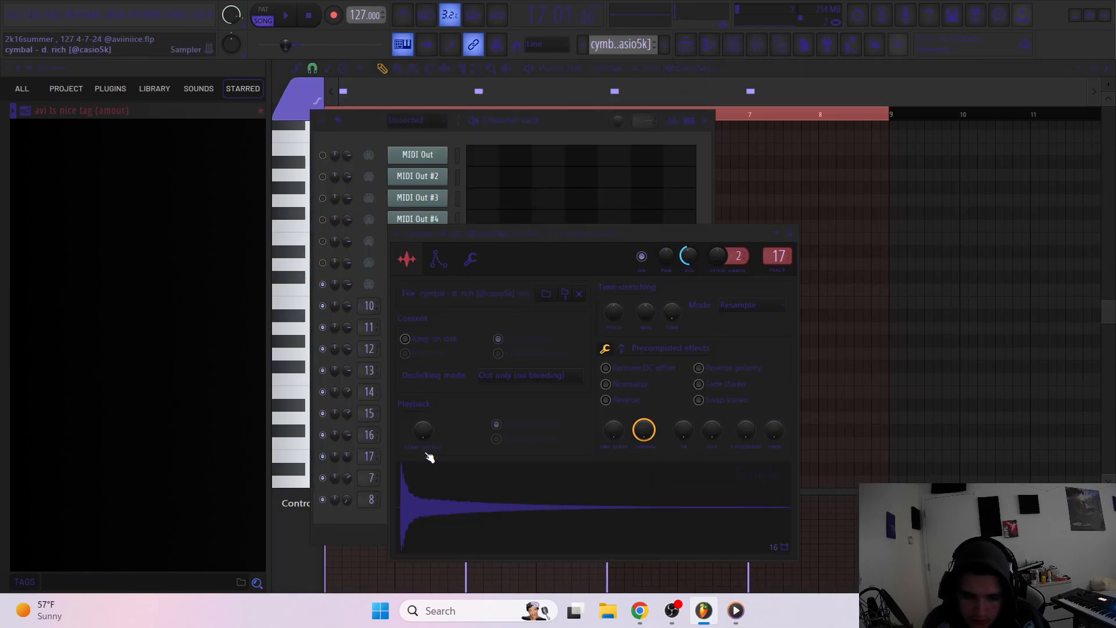
click(816, 302)
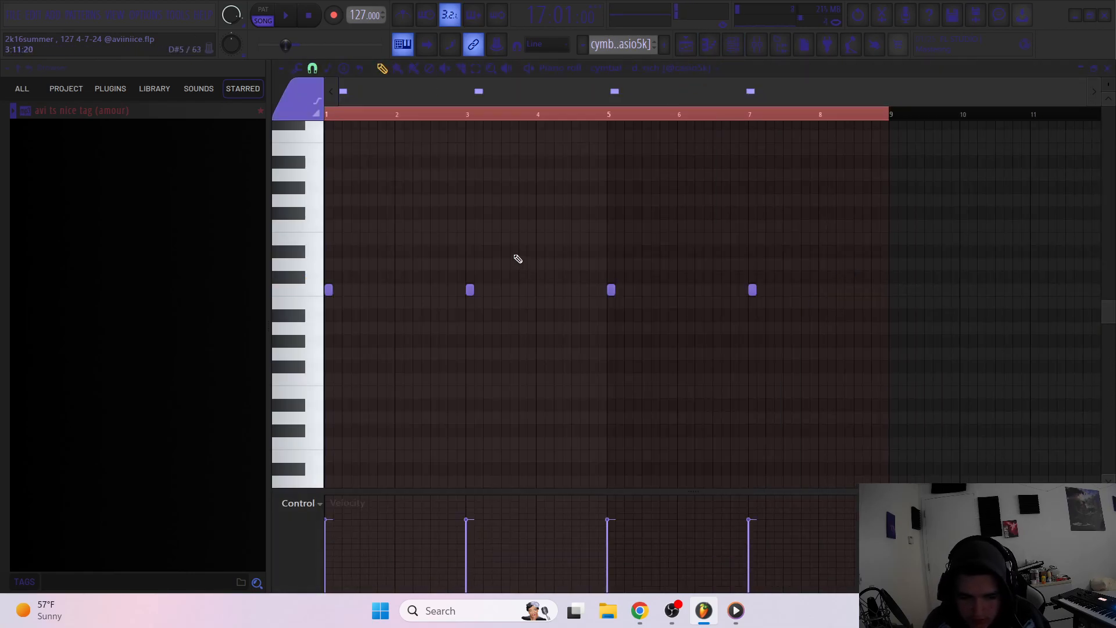
key(space)
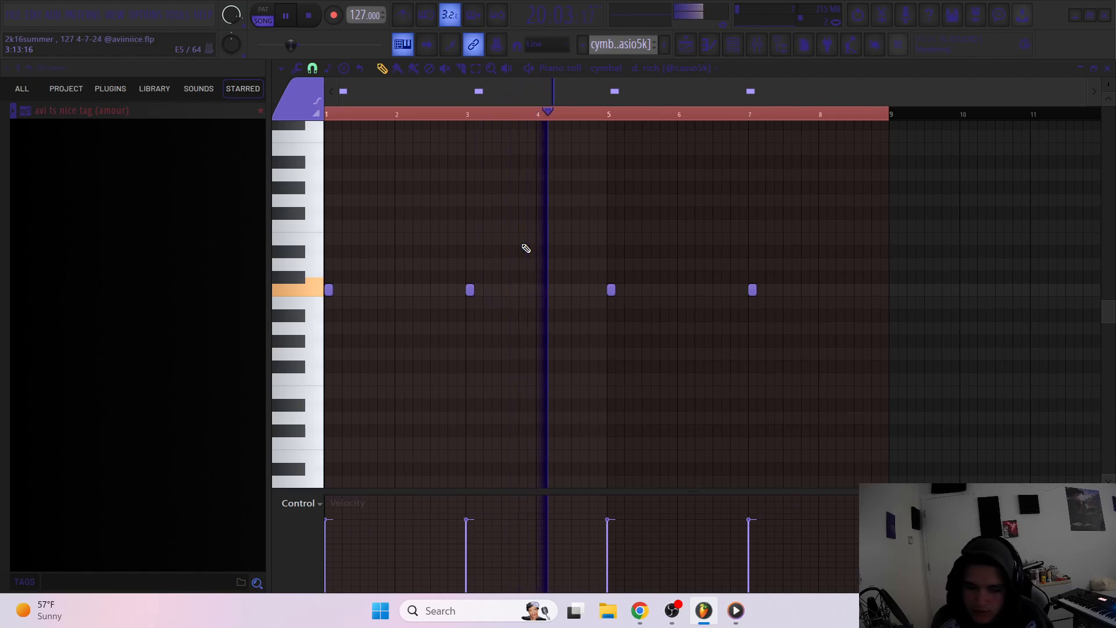
drag(794, 234, 200, 415)
Stop playback in the playlist, unmute Track 13, and open its vox - zay 1 pattern
click(686, 47)
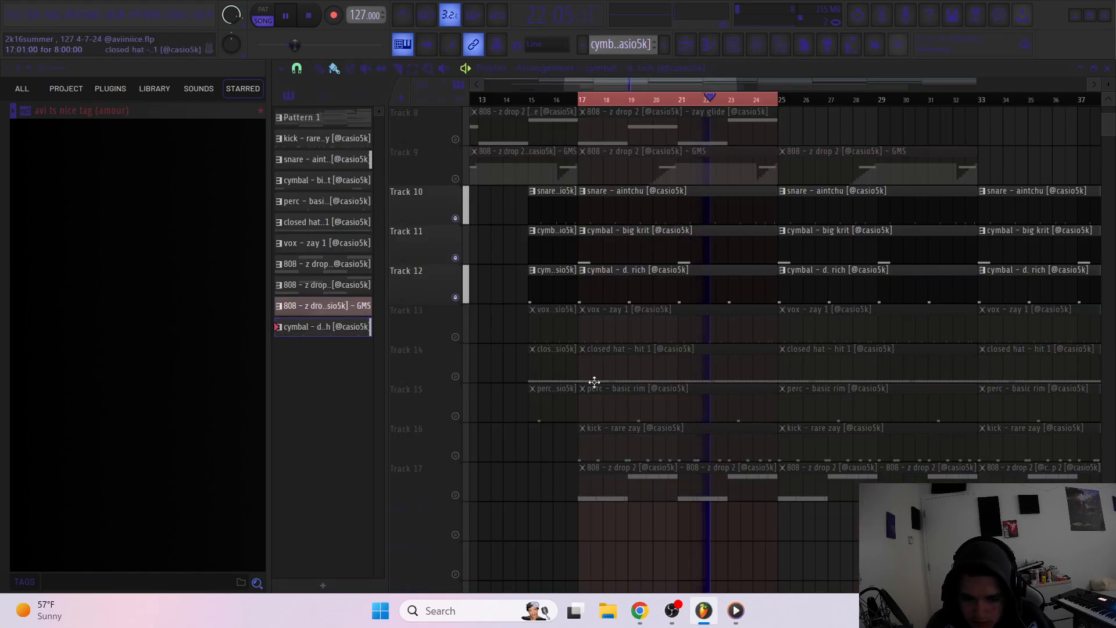
key(space)
click(455, 337)
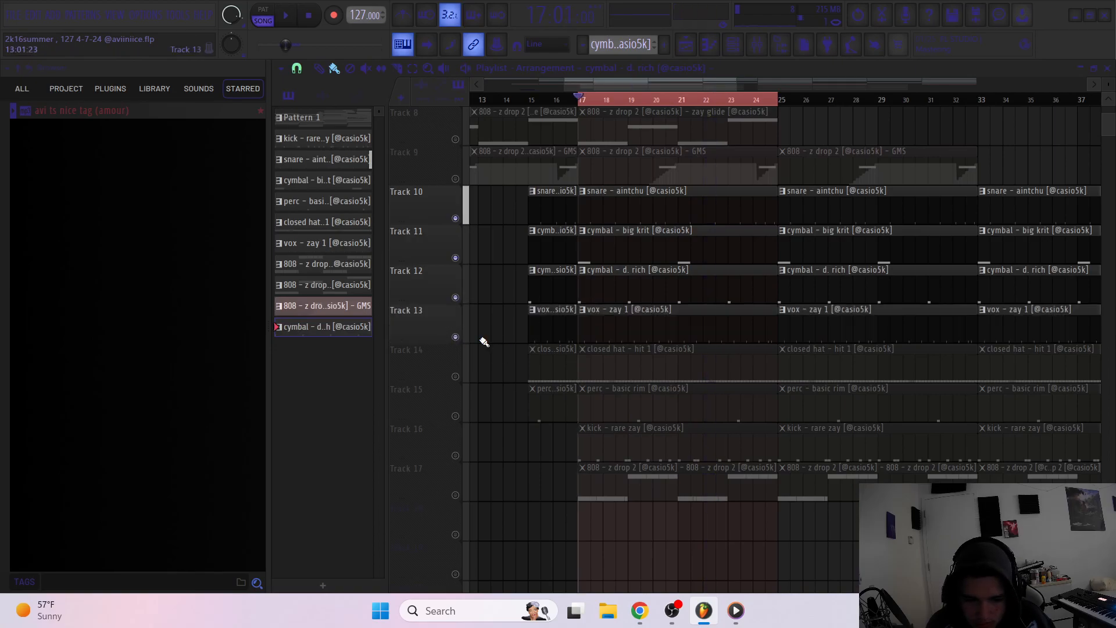
double_click(598, 330)
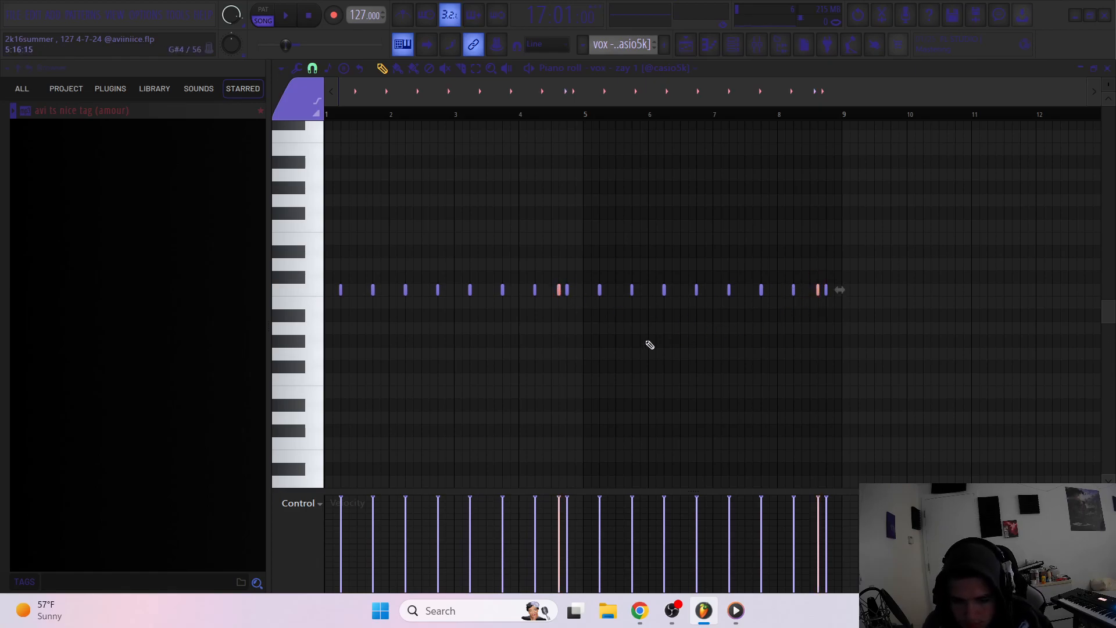
Highlight all the vox - zay 1 notes, play the pattern, clear the selection, and return to the playlist
drag(936, 331, 327, 264)
key(space)
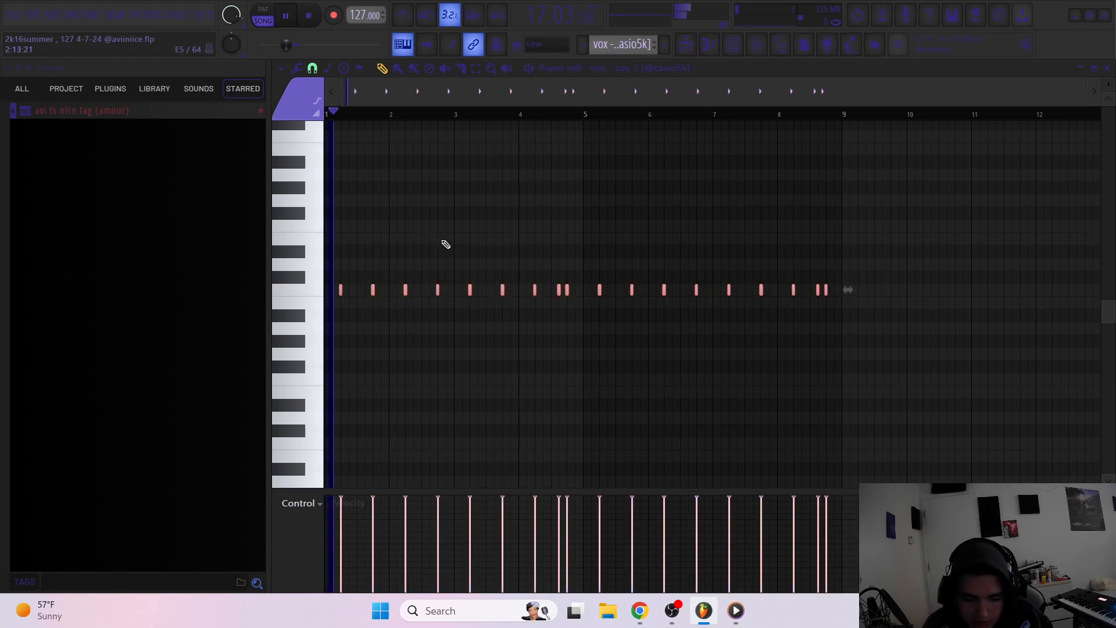
key(ctrl+d)
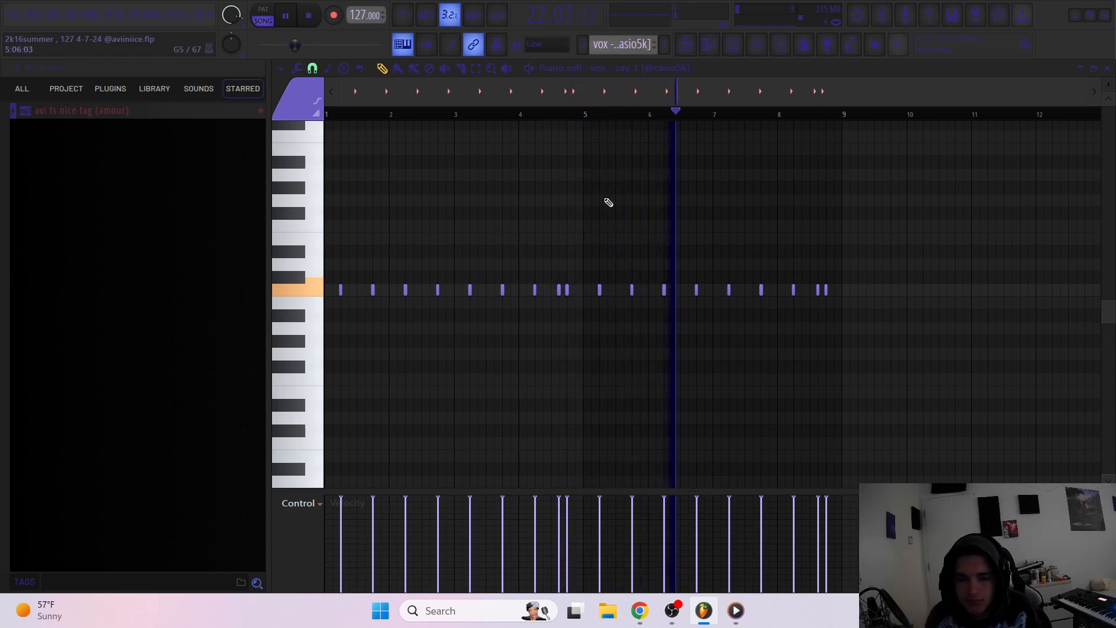
click(686, 47)
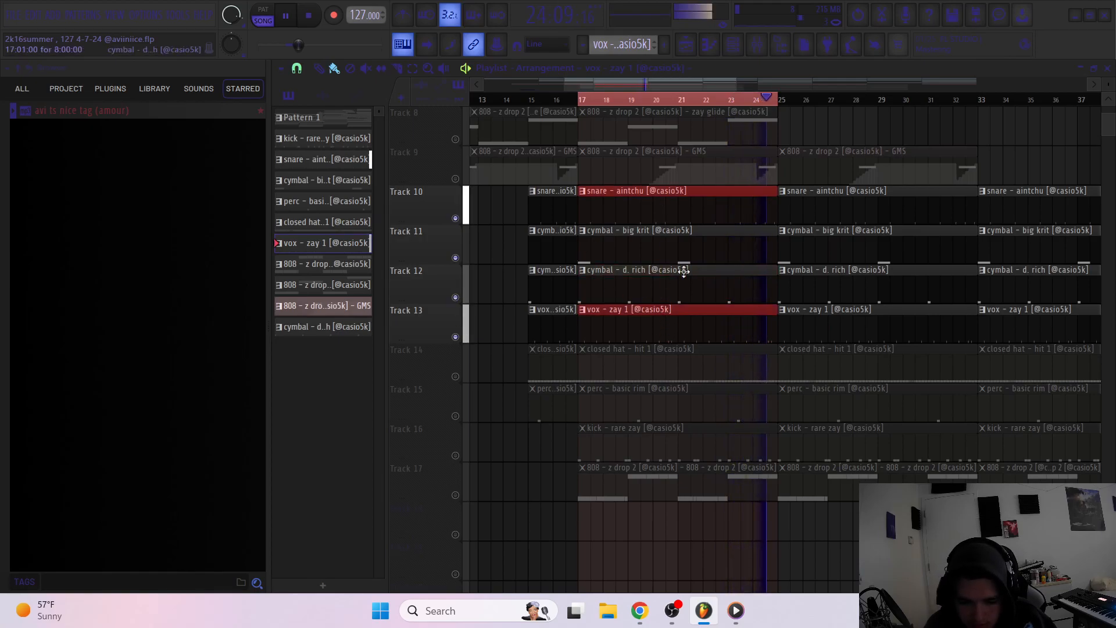
Stop playback in the playlist, unmute Track 14, and open its closed hat - hit 1 pattern
key(space)
click(456, 376)
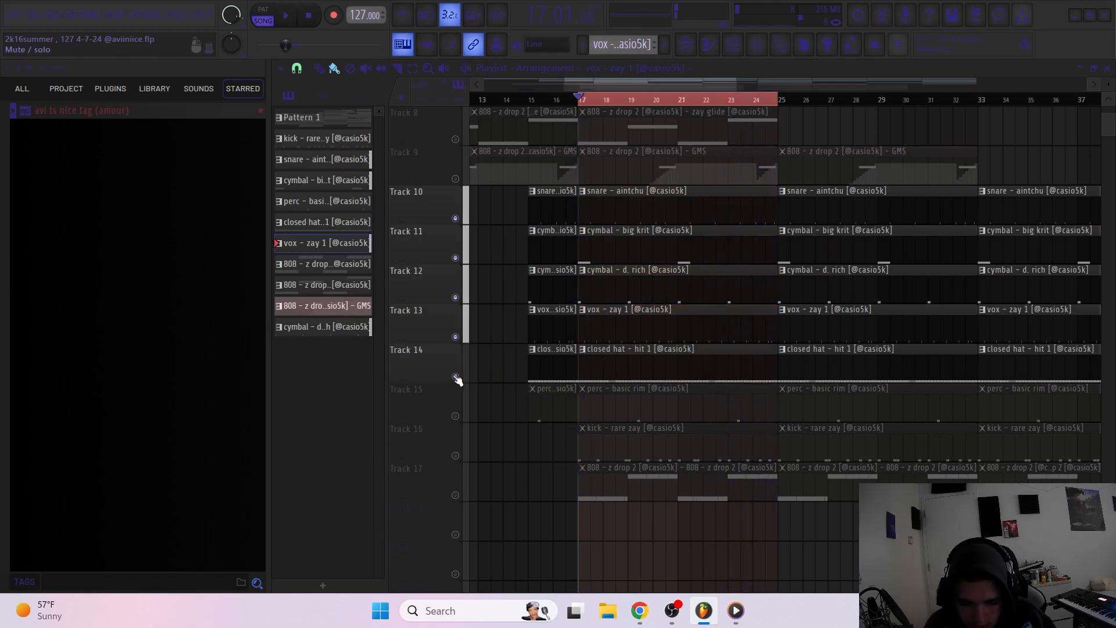
double_click(638, 357)
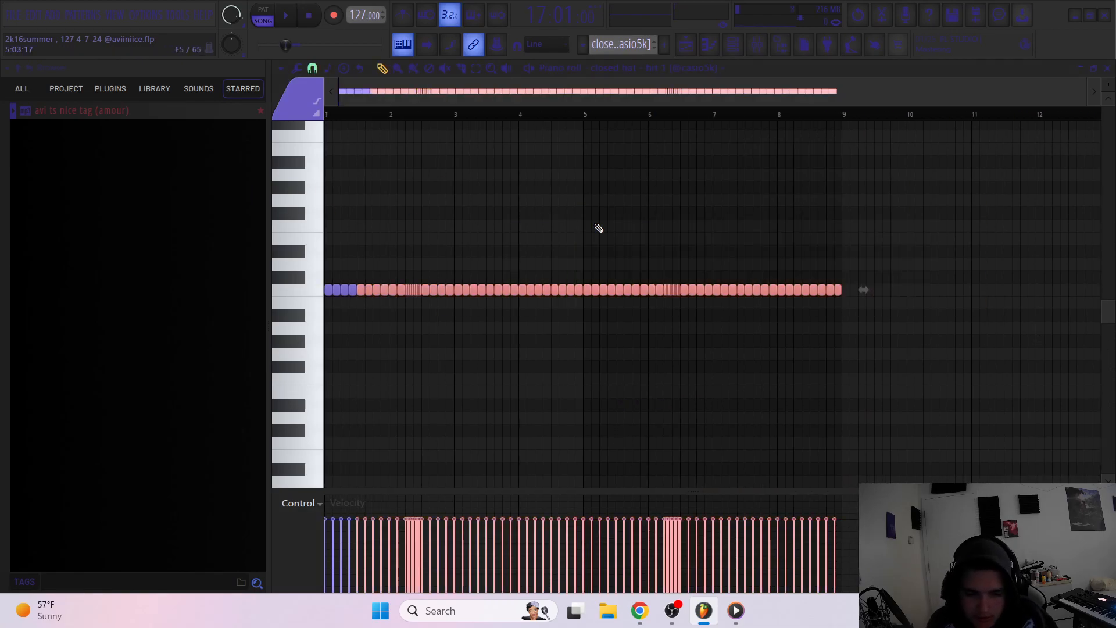
Highlight all the closed hat notes, play the pattern with the unmuted drums, and clear the selection
drag(897, 289, 328, 294)
drag(1105, 90, 1105, 97)
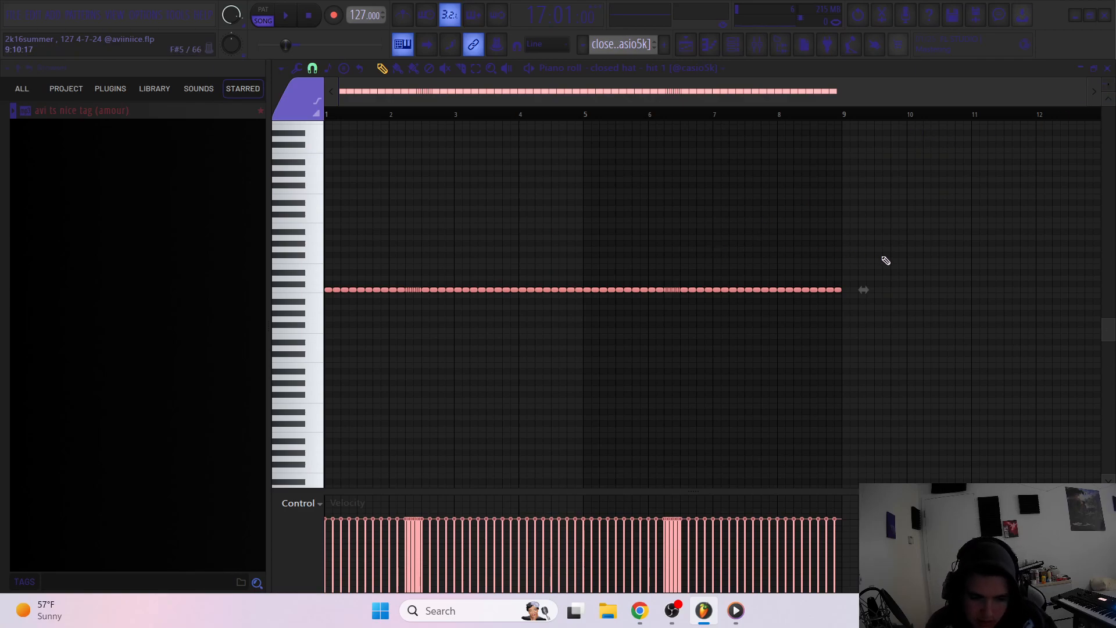
key(space)
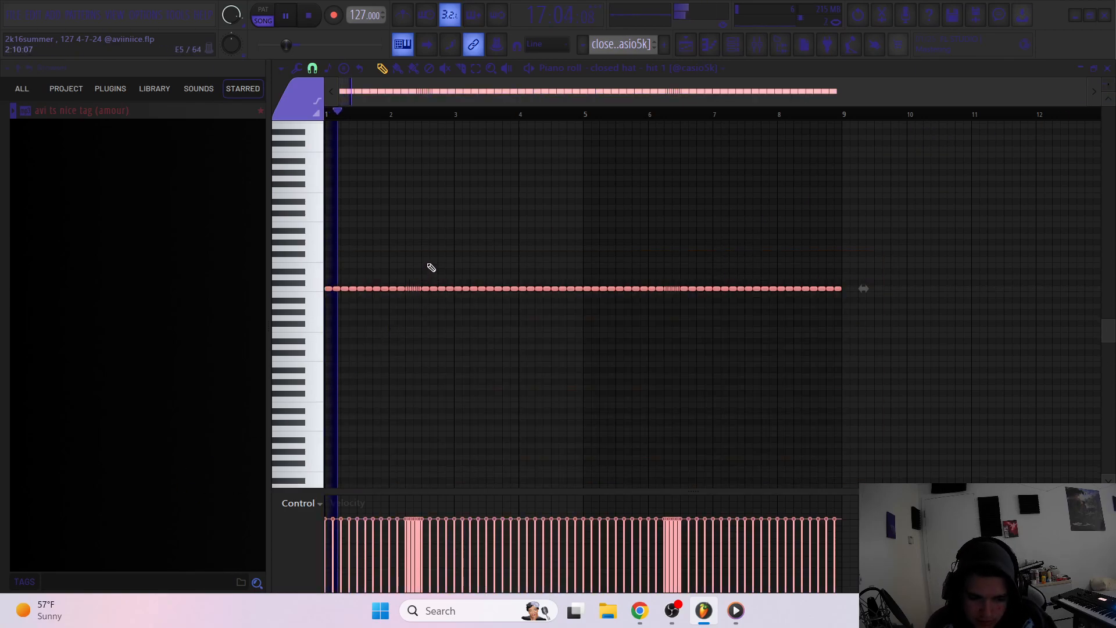
ctrl+click(431, 261)
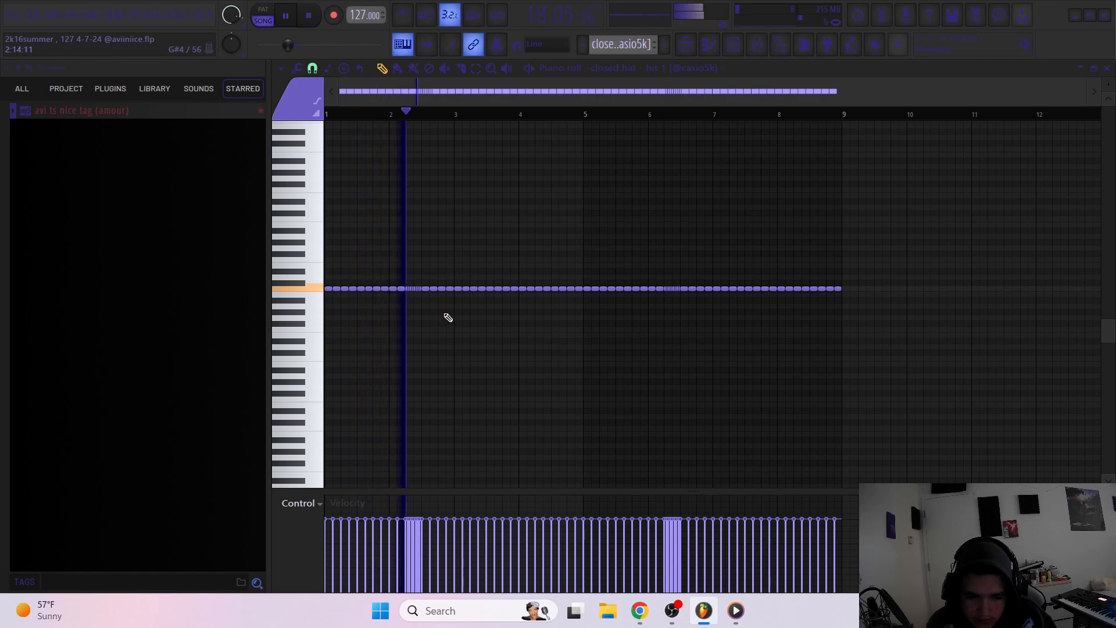
Stop playback and highlight the fast hi-hat rolls shortly after bars 2 and 6
scroll(430, 308, up, 2)
scroll(430, 303, down, 3)
scroll(434, 304, up, 2)
key(space)
drag(438, 302, 411, 284)
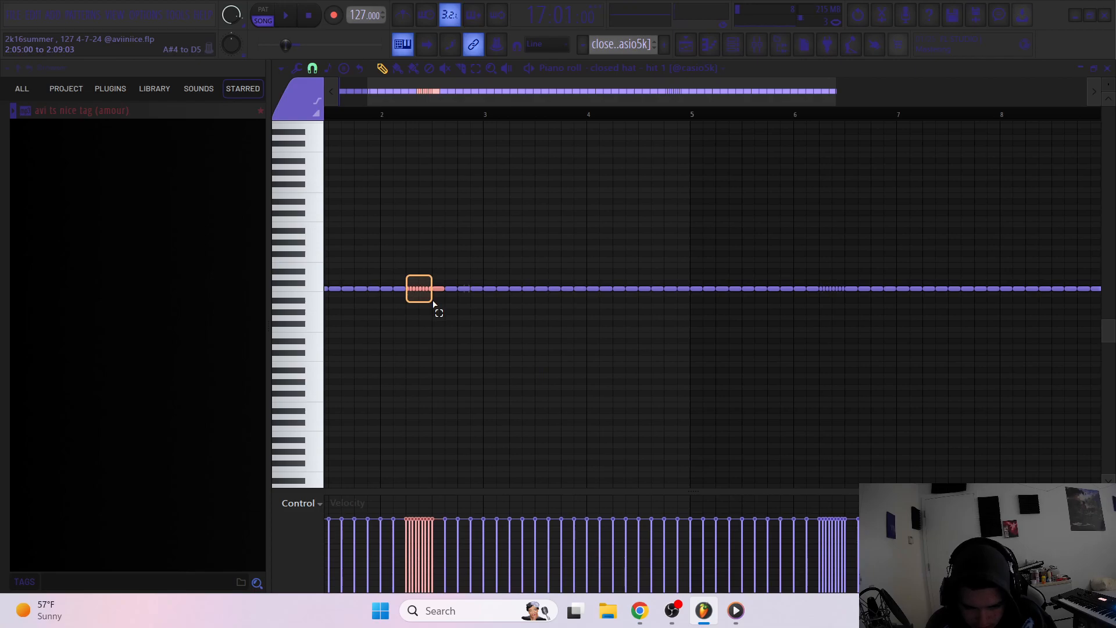
scroll(441, 320, down, 3)
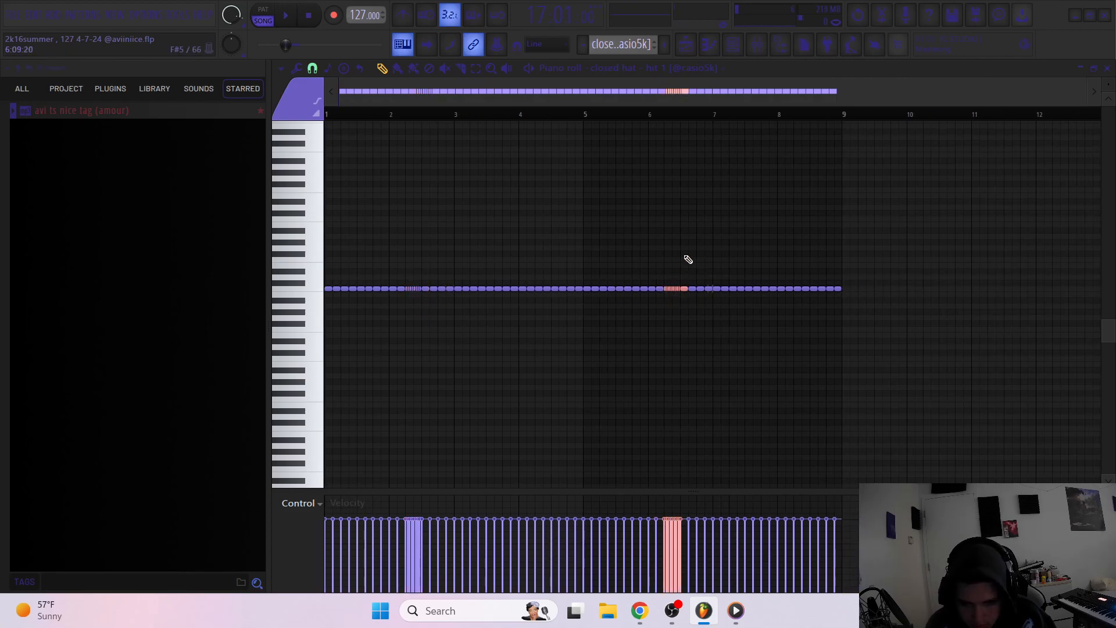
Play the hat pattern, try arpeggiating the two hats just before bar 5, and clear the note selection
key(space)
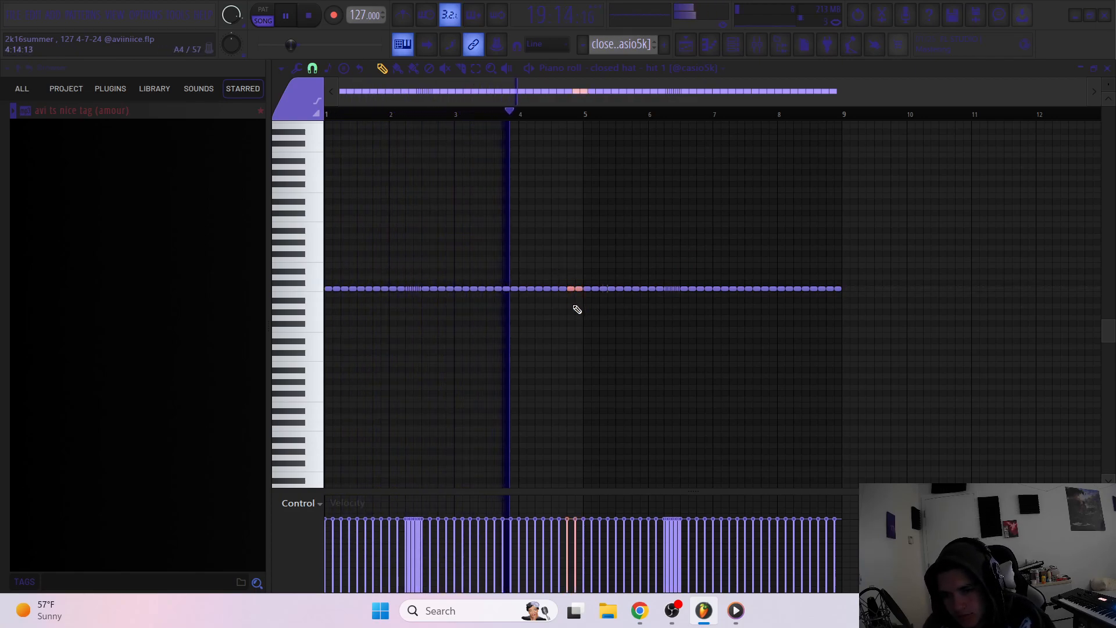
key(alt+a)
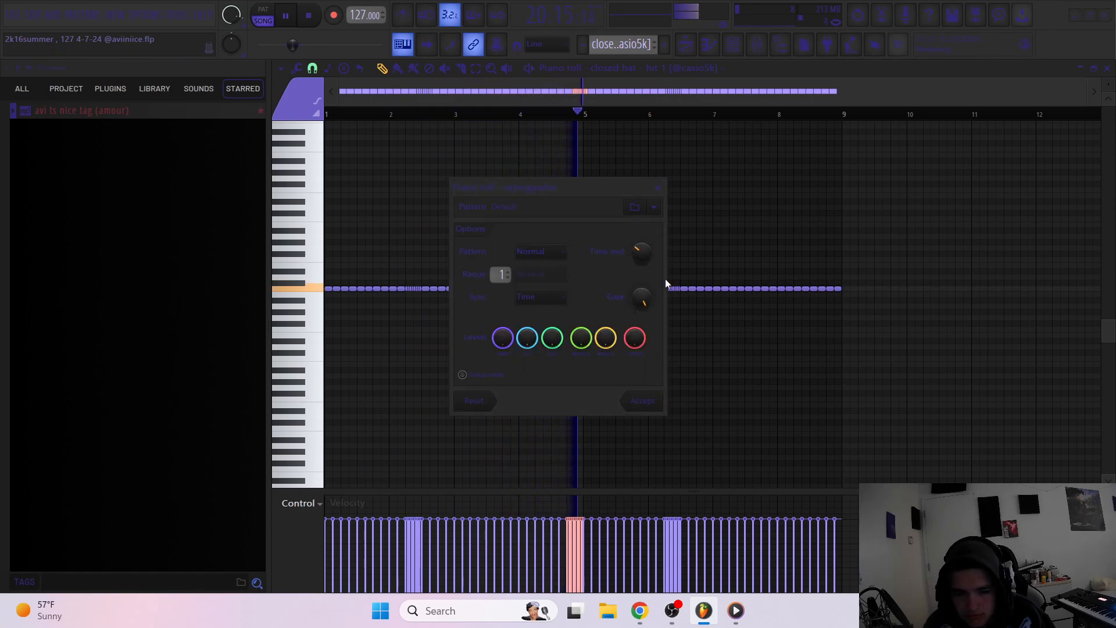
click(658, 187)
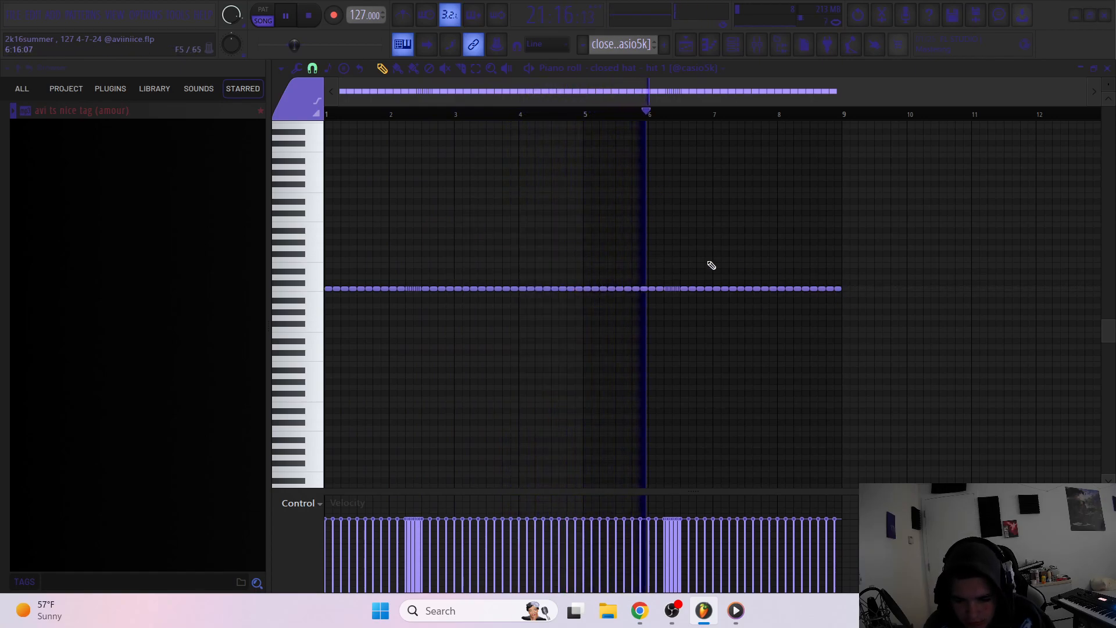
drag(822, 269, 889, 302)
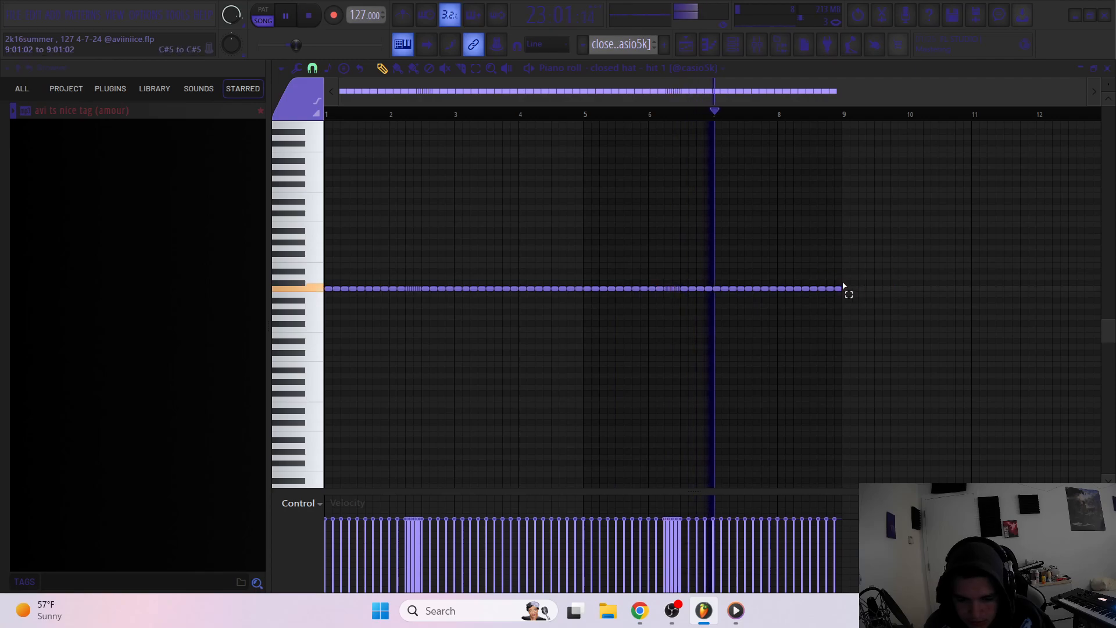
drag(347, 262, 328, 299)
ctrl+click(631, 183)
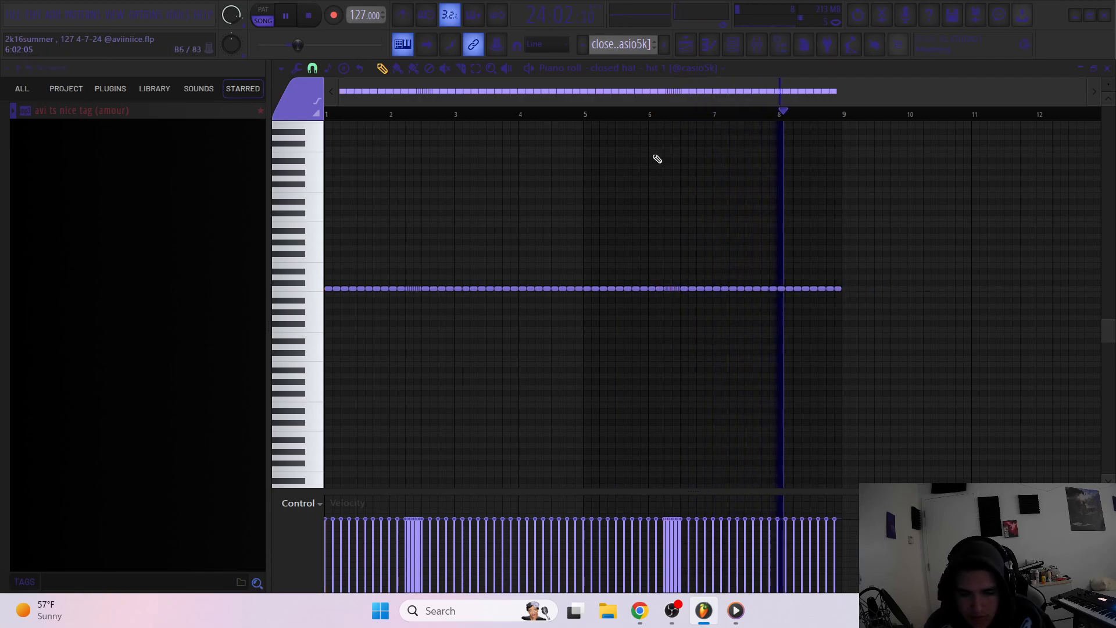
Return to the playlist, unmute Track 15, stop playback, and open its perc - basic rim pattern
click(687, 45)
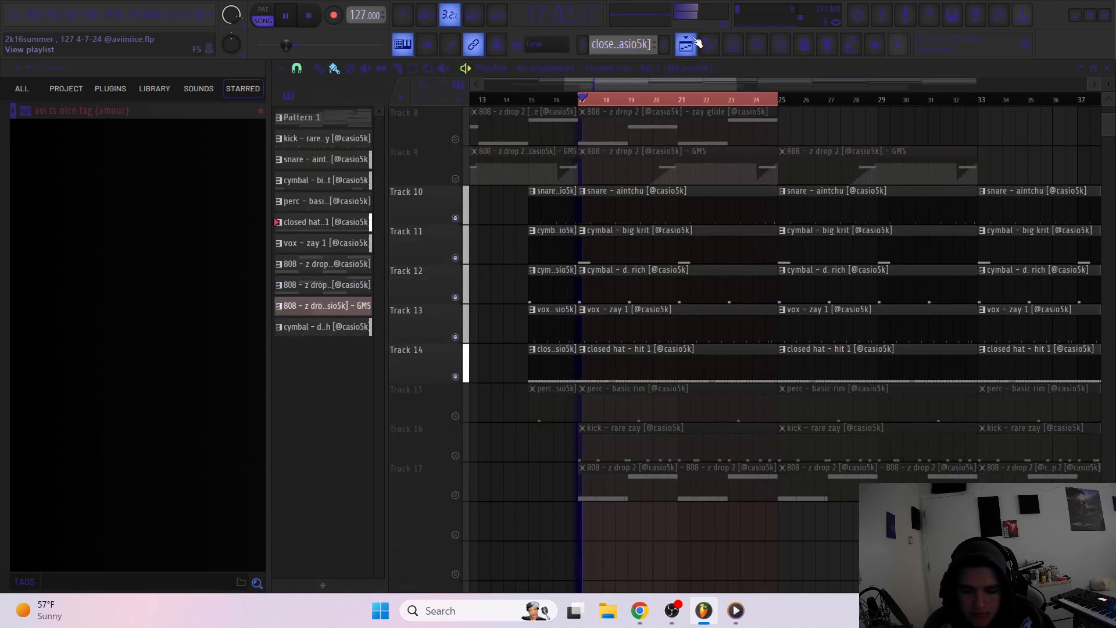
click(455, 416)
click(633, 395)
key(space)
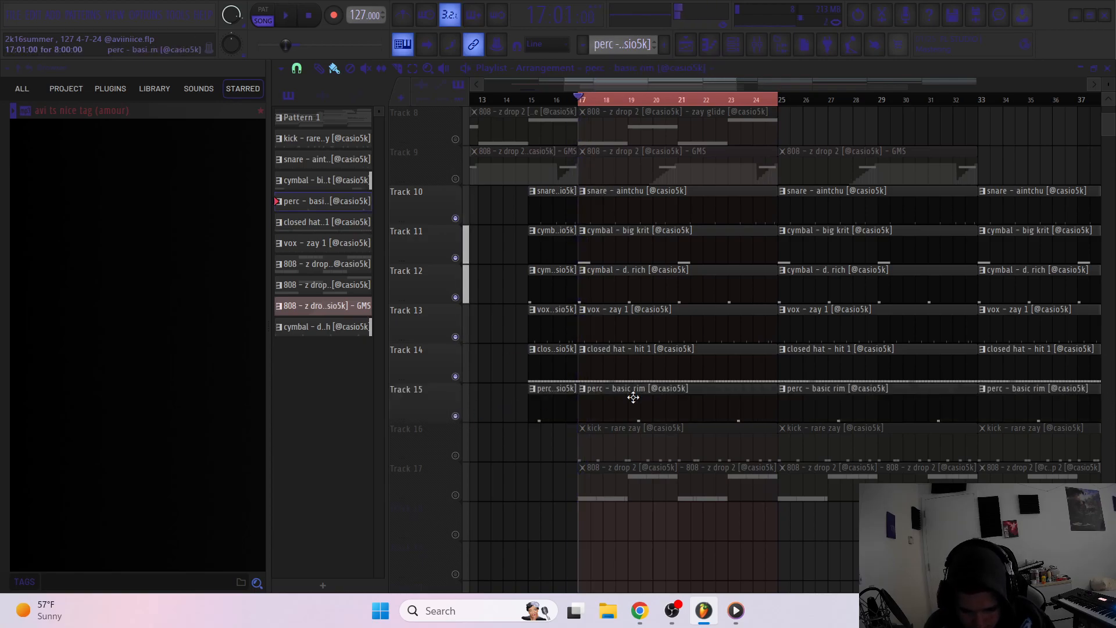
double_click(654, 396)
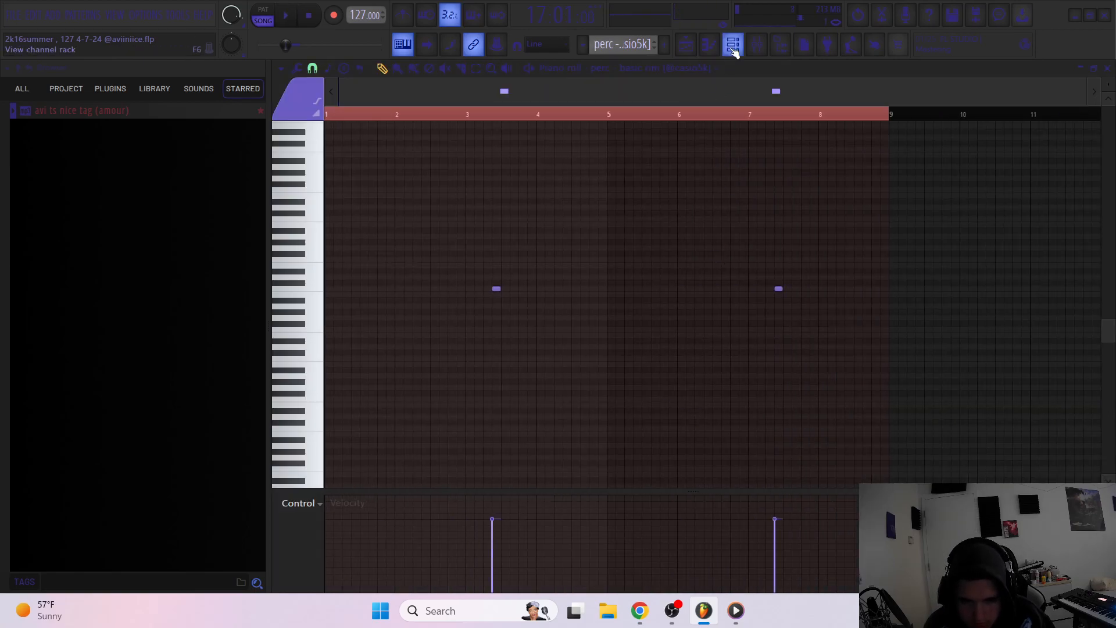
View the perc - basic rim sample in its channel settings, play its pattern, and list all browser folders
click(733, 49)
click(434, 377)
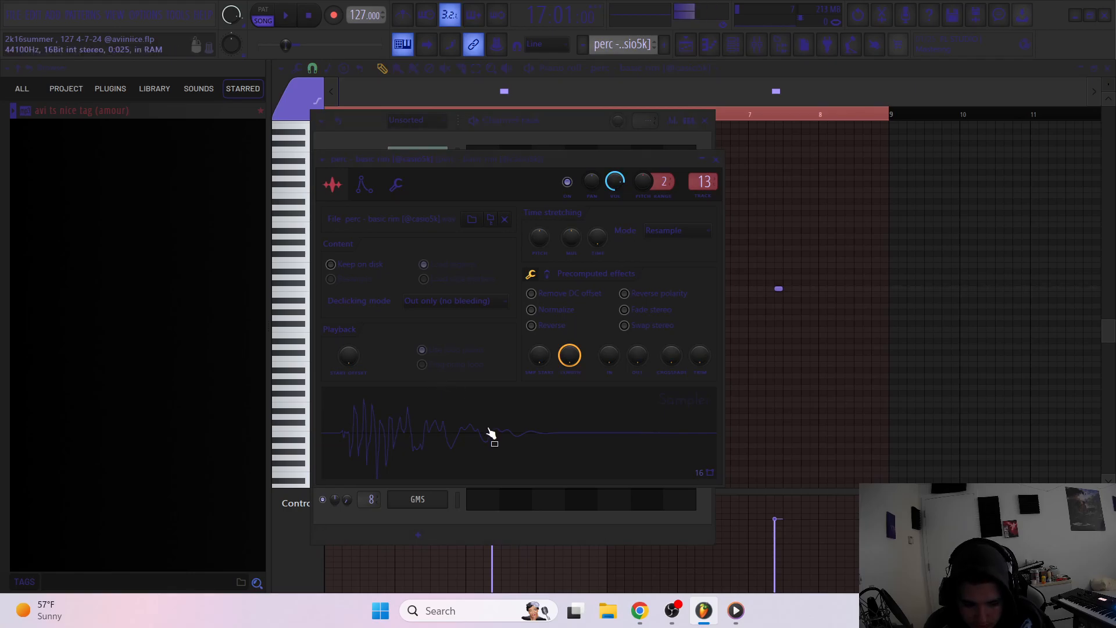
right_click(787, 321)
key(space)
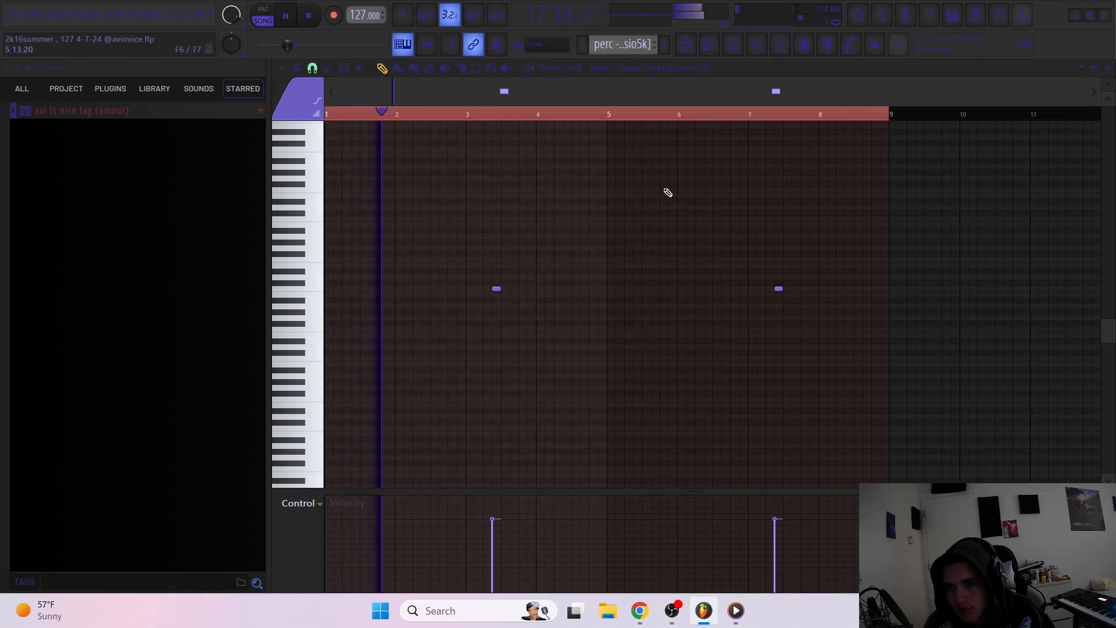
click(33, 92)
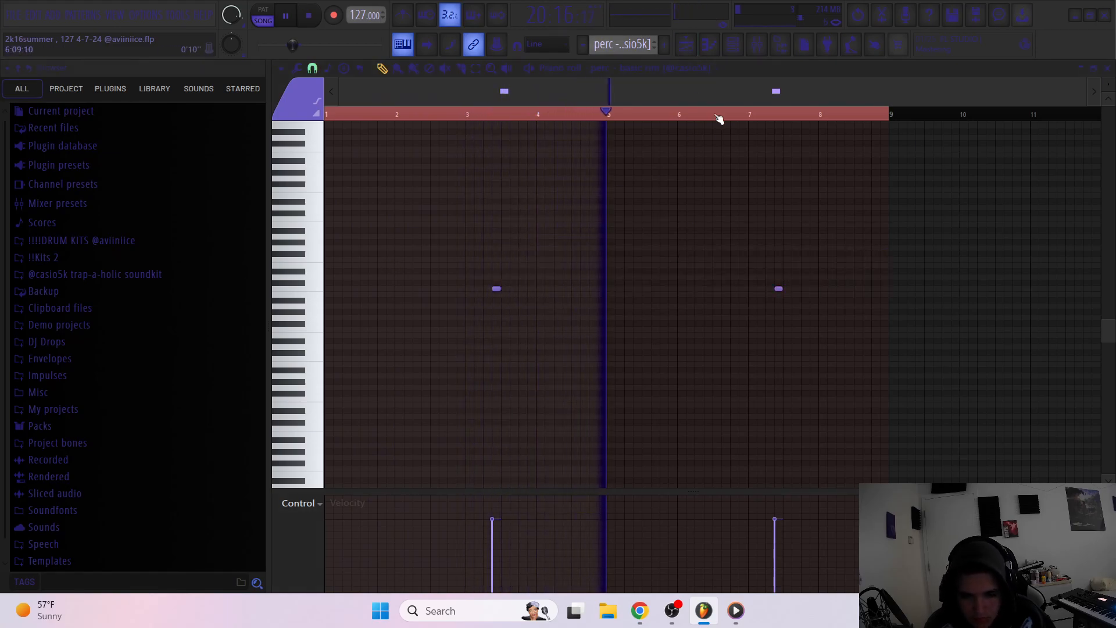
Stop playback in the playlist, unmute Track 16, and open and play its kick - rare zay pattern
key(F5)
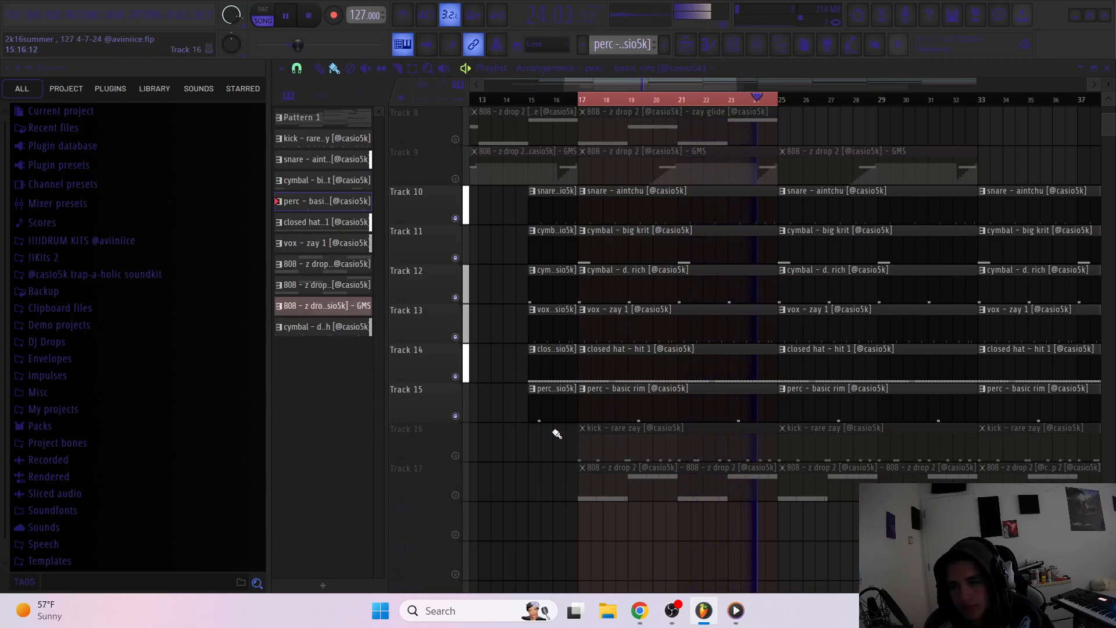
key(space)
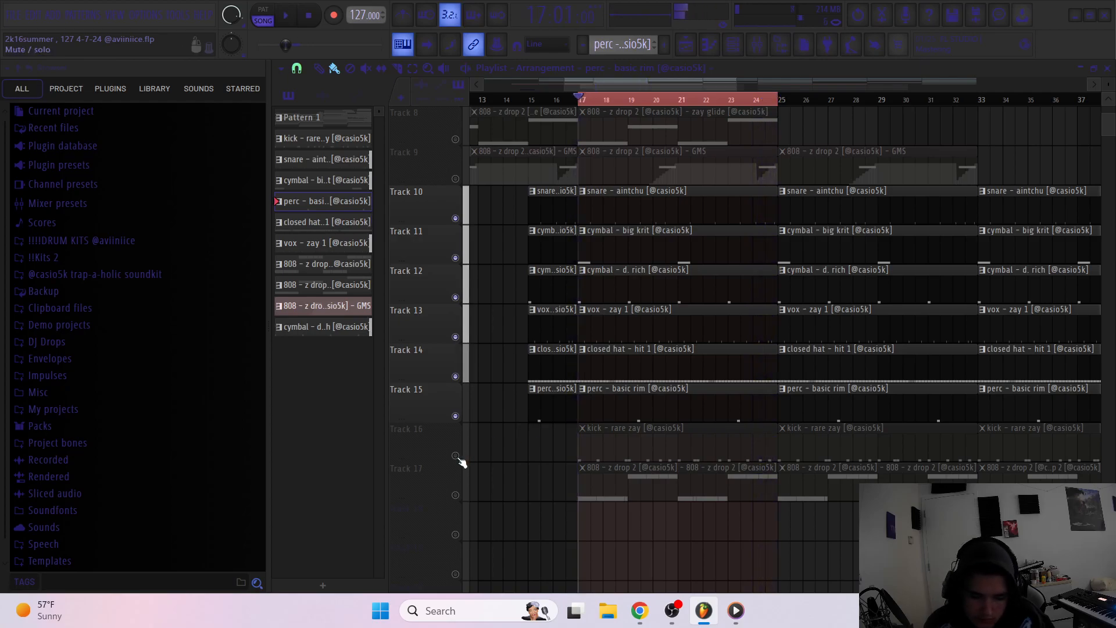
double_click(605, 453)
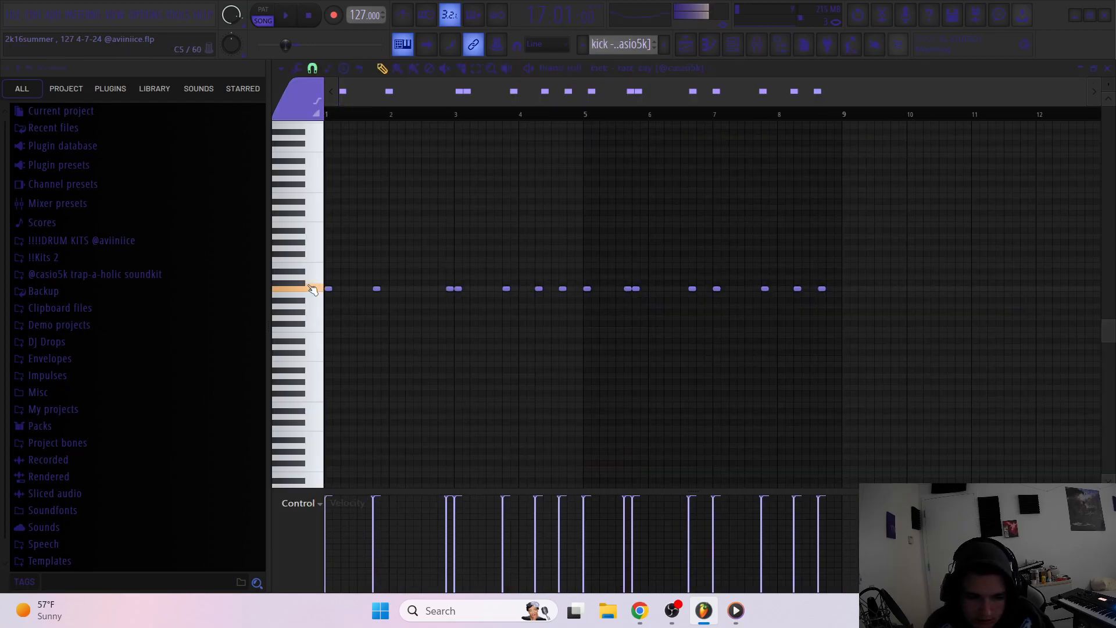
drag(1108, 85, 1107, 105)
key(space)
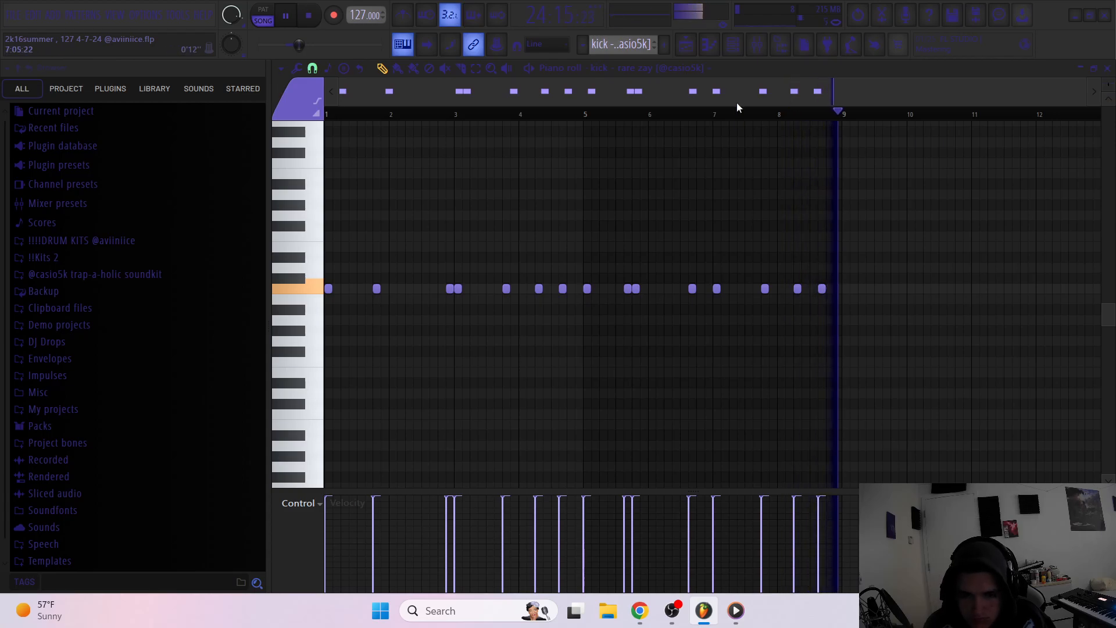
Return to the playlist, stop playback, unmute Track 17, and open its 808 - z drop 2 pattern
click(686, 45)
key(space)
click(455, 495)
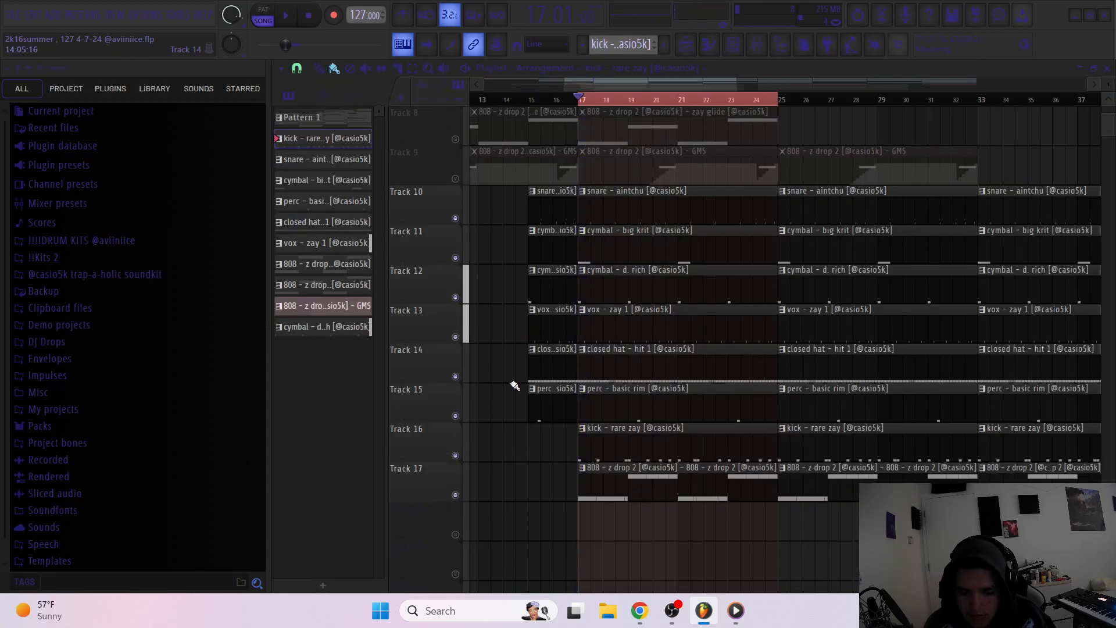
double_click(621, 480)
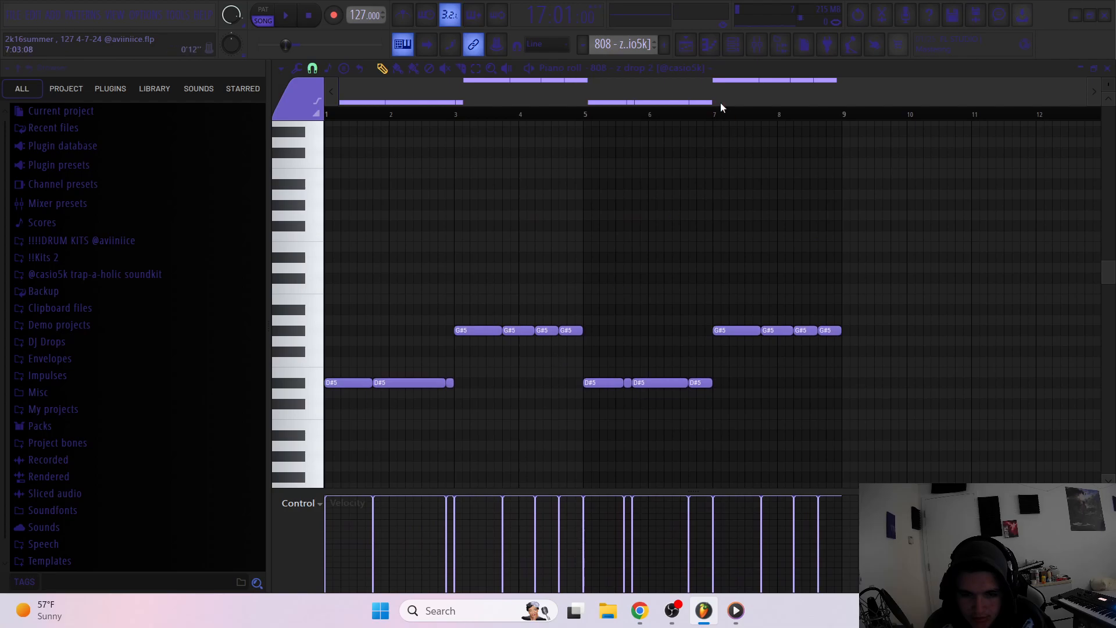
View the 808 - z drop 2 channel's volume envelope and sample waveform in its channel settings
key(F6)
click(436, 440)
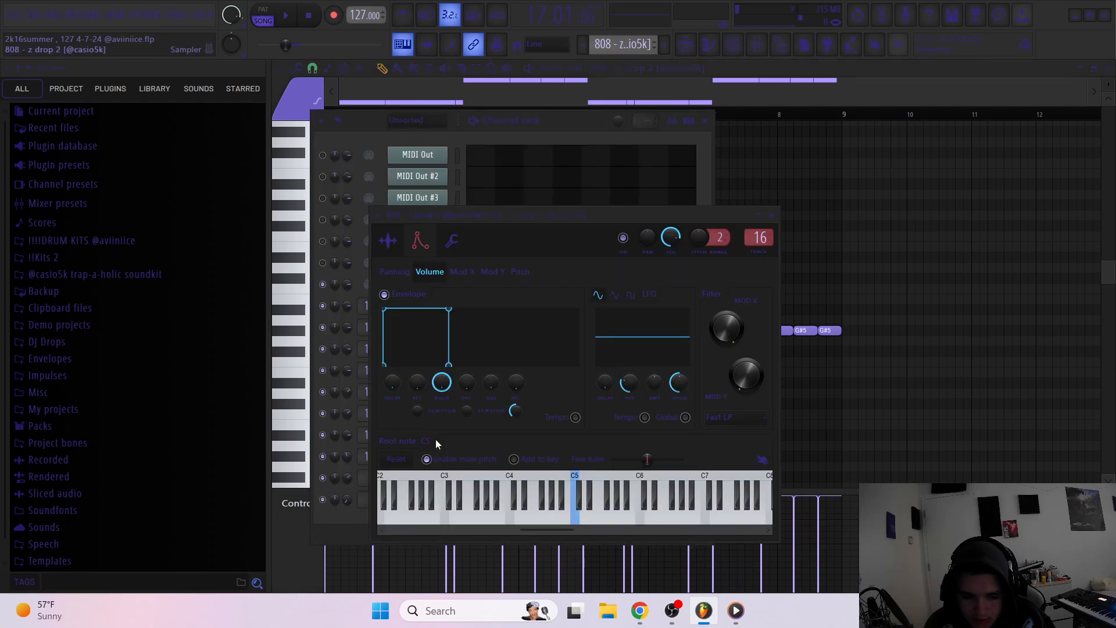
click(389, 241)
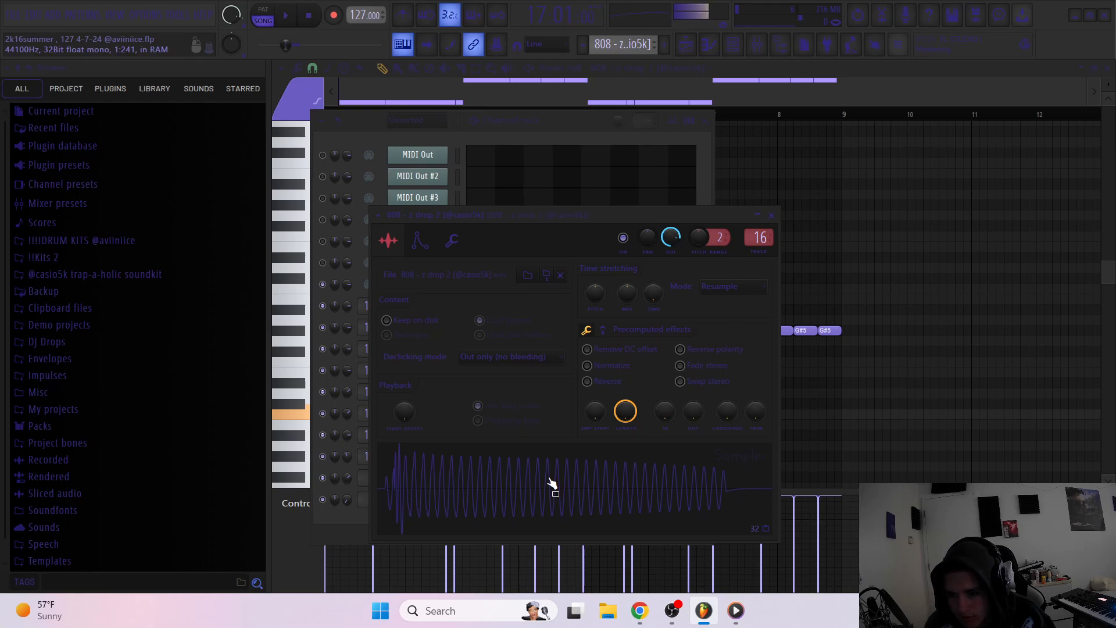
right_click(913, 368)
Play the 808 - z drop 2 pattern with the drums and highlight all its notes
scroll(469, 329, down, 2)
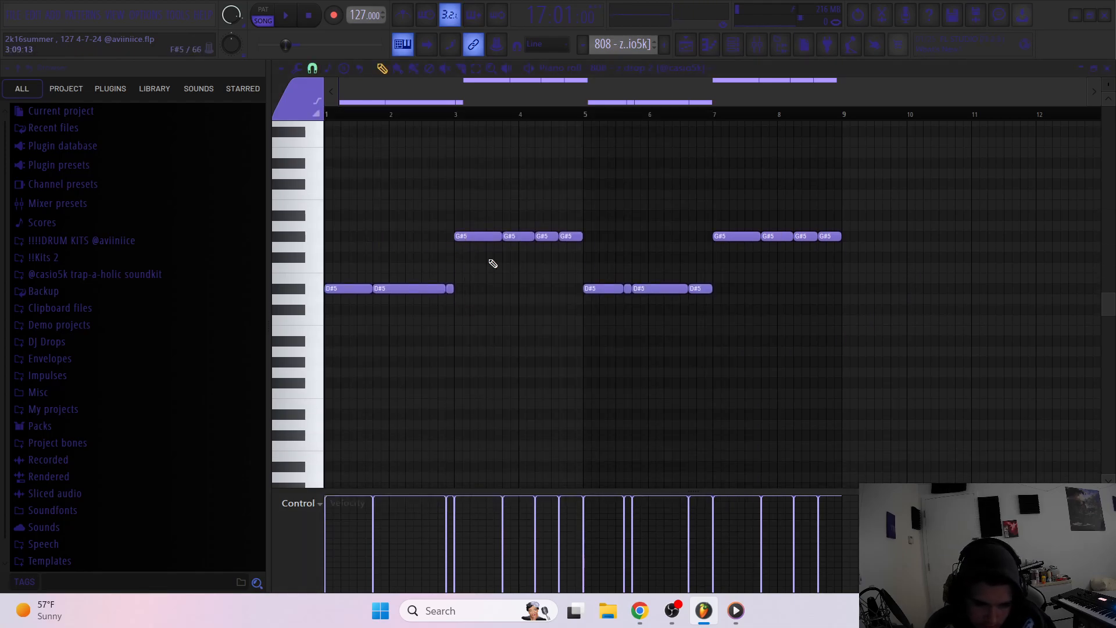
key(space)
drag(860, 313, 369, 147)
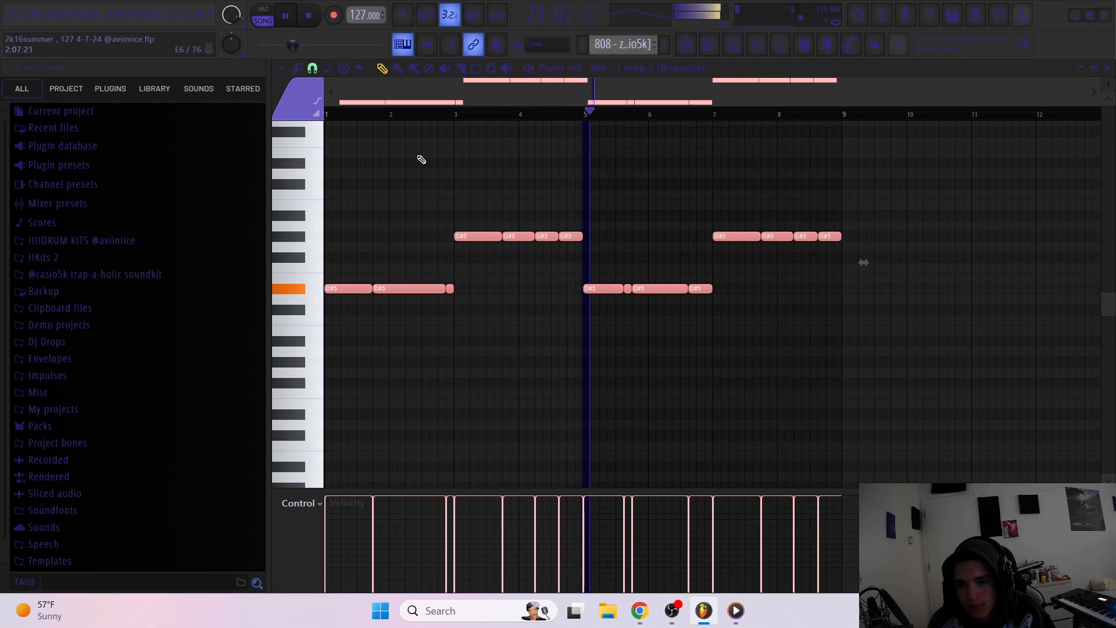
Examine the master and 808 levels in the mixer during playback, and return to the 808 pattern
click(760, 45)
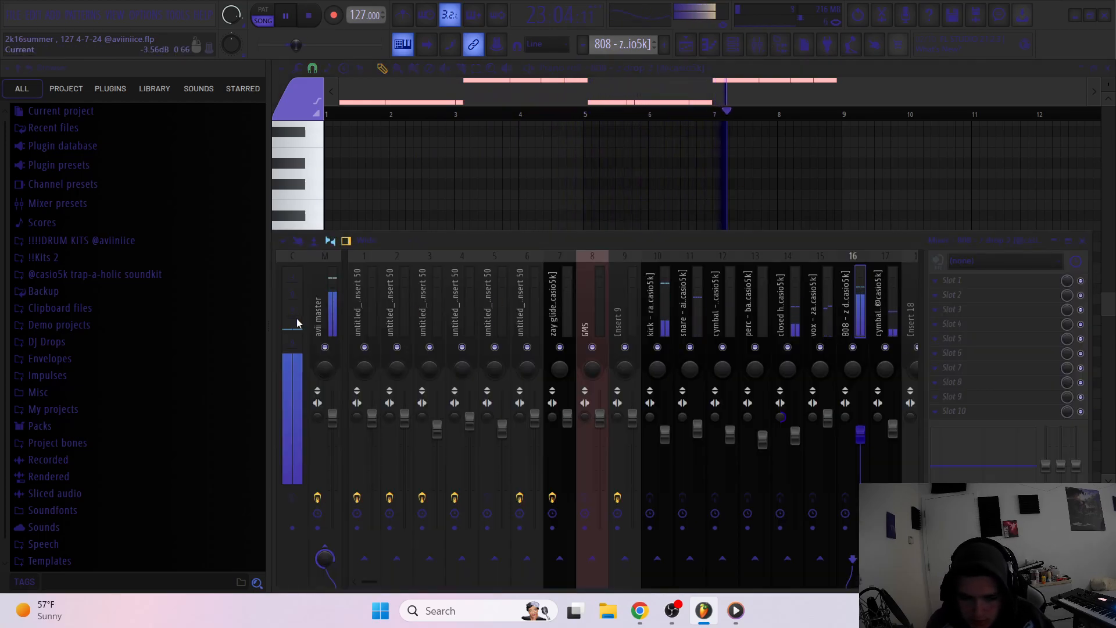
click(324, 319)
click(866, 316)
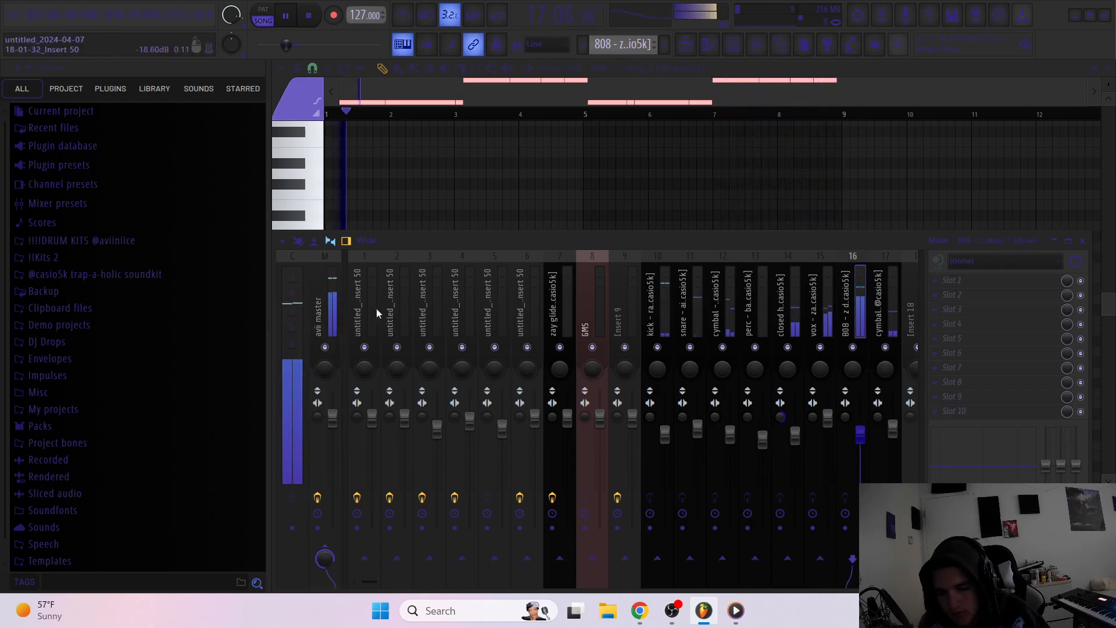
key(F9)
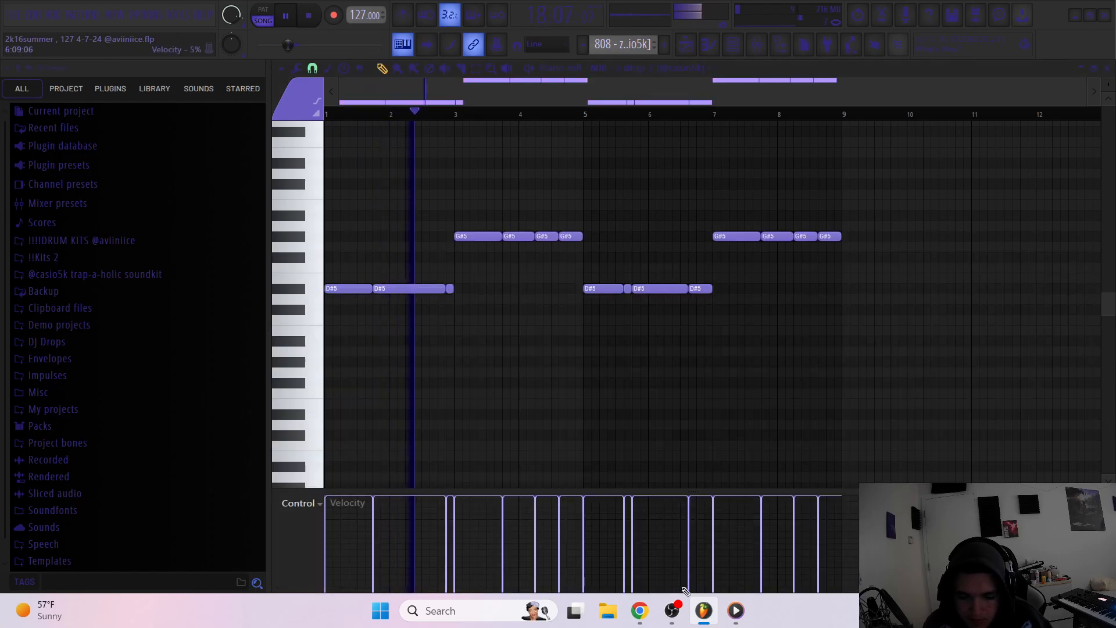
click(673, 611)
click(672, 612)
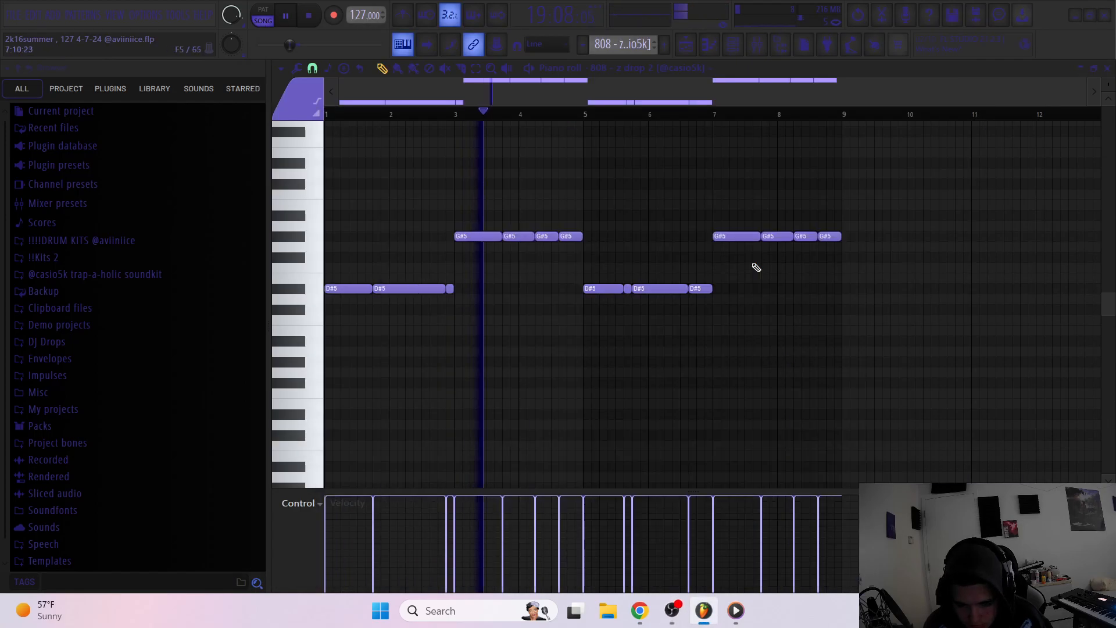
Return to the playlist, stop playback, unmute all remaining tracks, and clear the time selection starting at bar 17
key(F5)
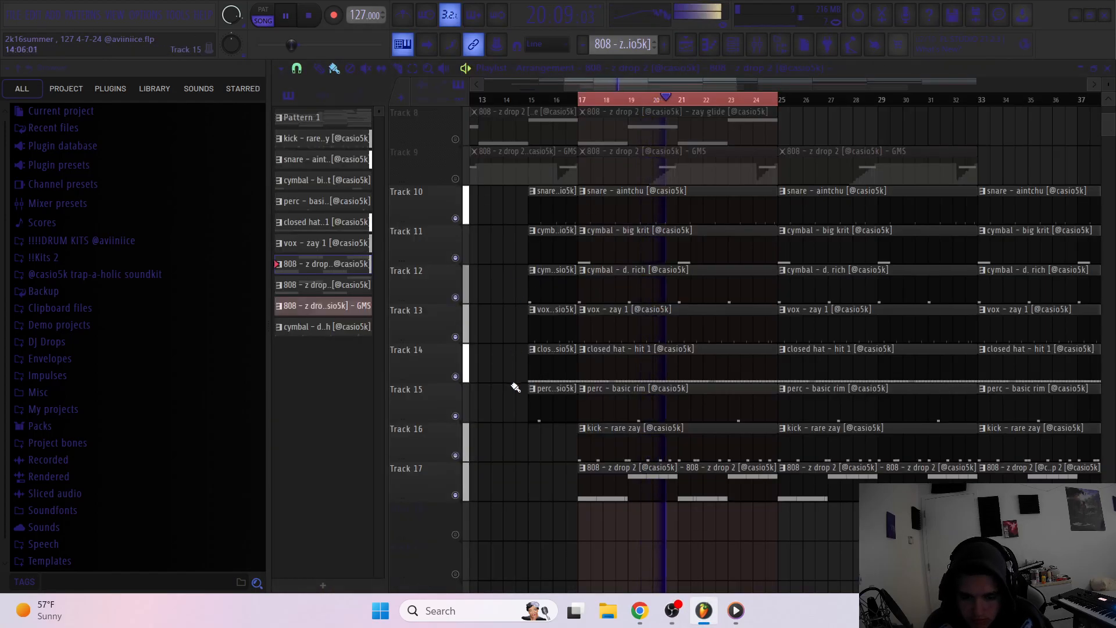
scroll(515, 385, up, 2)
scroll(526, 391, down, 1)
key(space)
right_click(462, 494)
right_click(461, 494)
scroll(569, 324, down, 4)
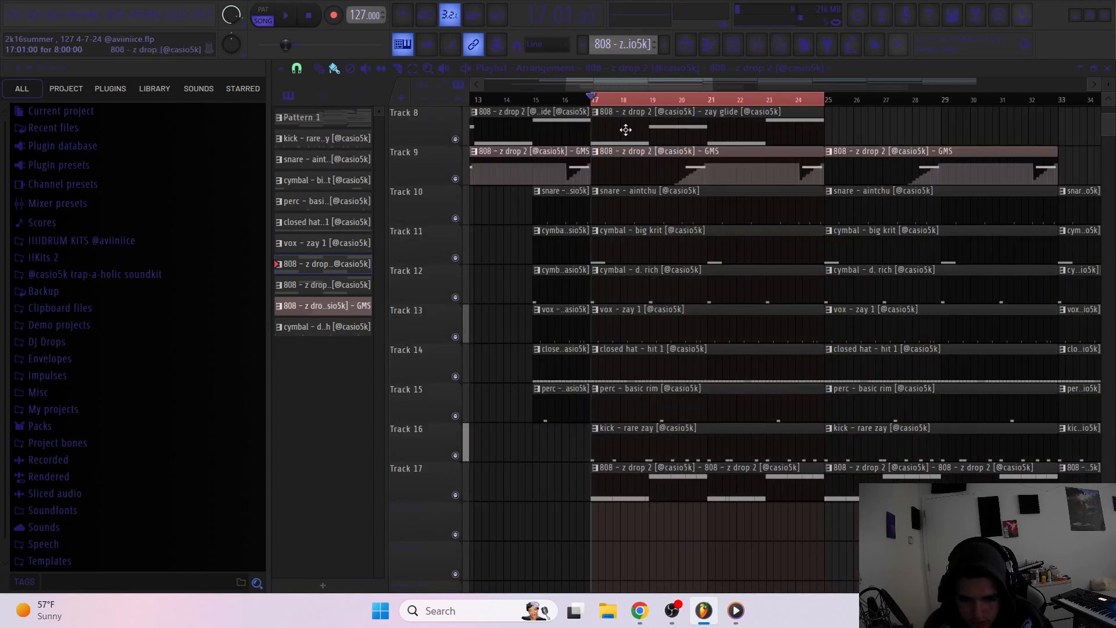
scroll(621, 94, down, 2)
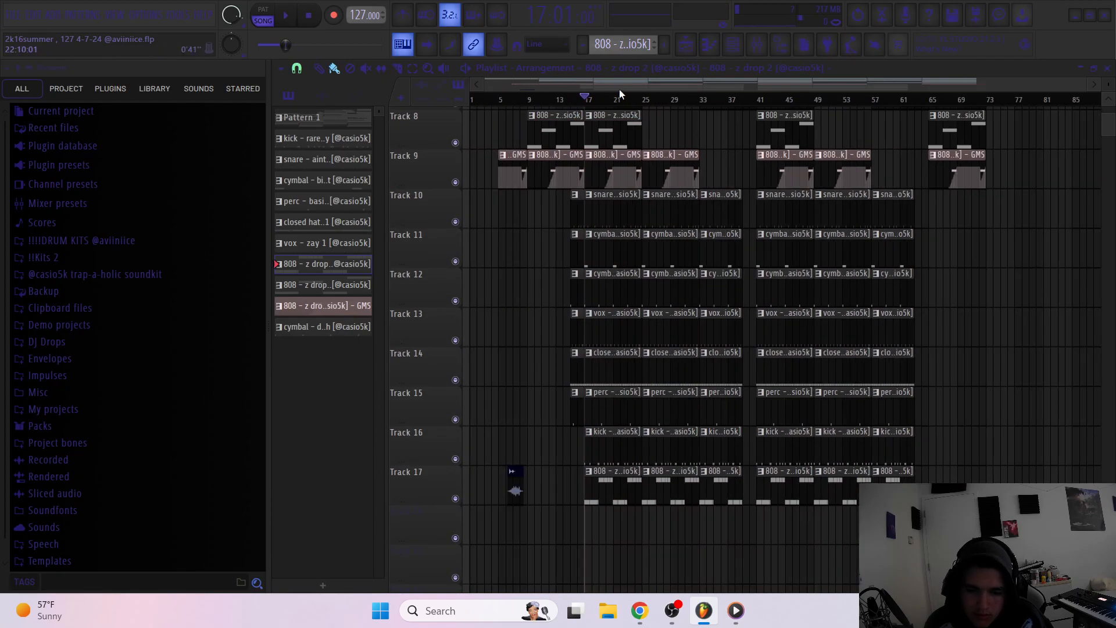
Select bars 17 to 25 in the playlist, play them, and view the Fruity Phaser settings on mixer insert 1
drag(598, 101, 632, 107)
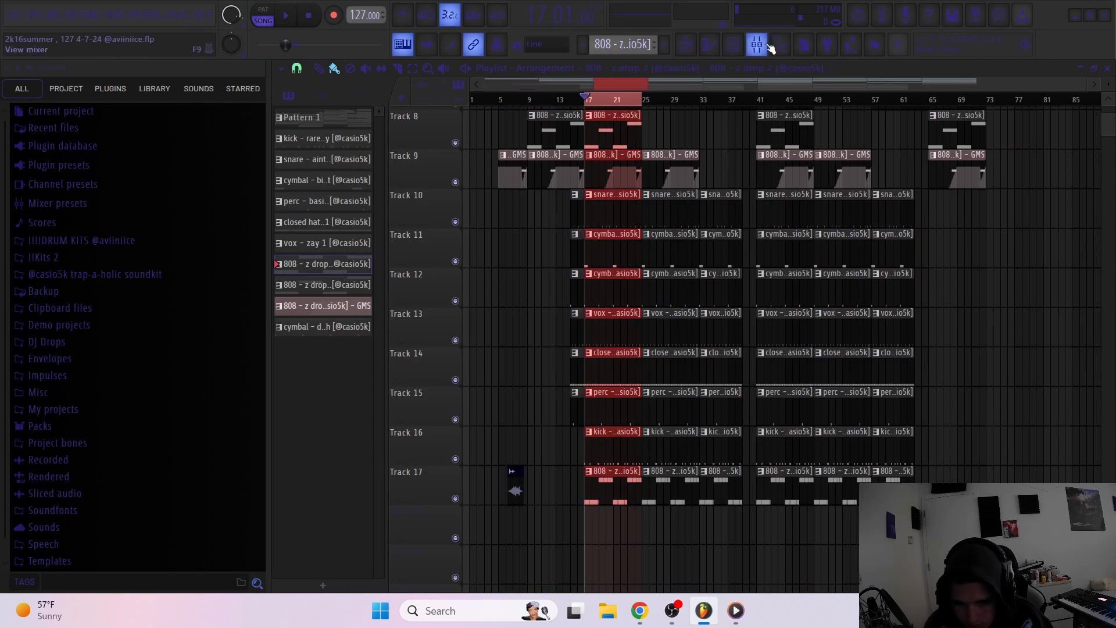
click(767, 47)
key(space)
key(space)
click(970, 280)
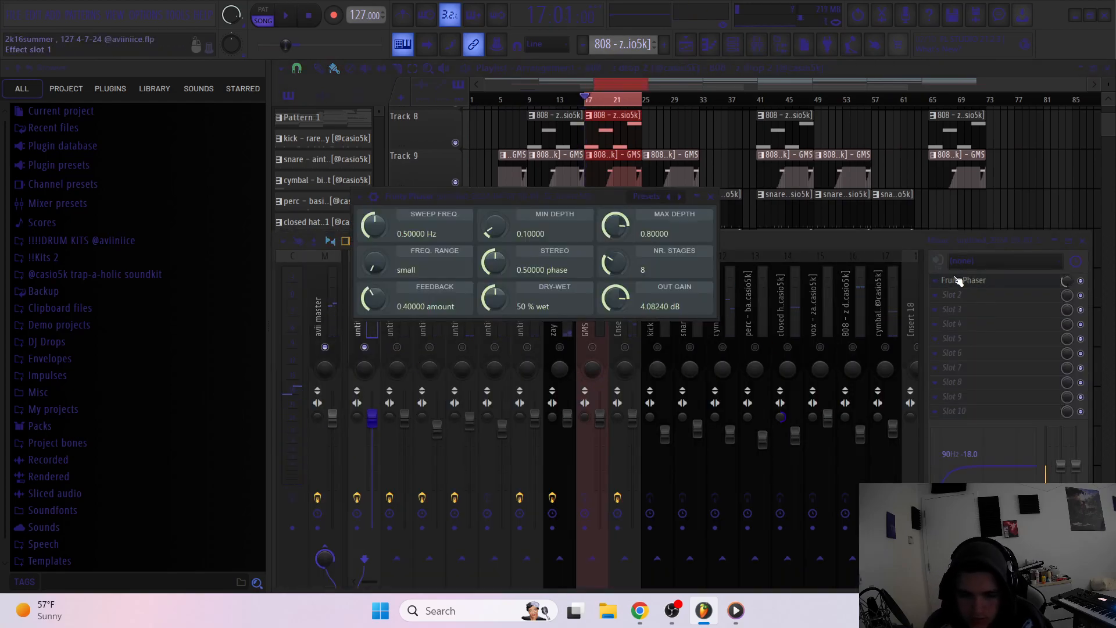
key(space)
click(710, 196)
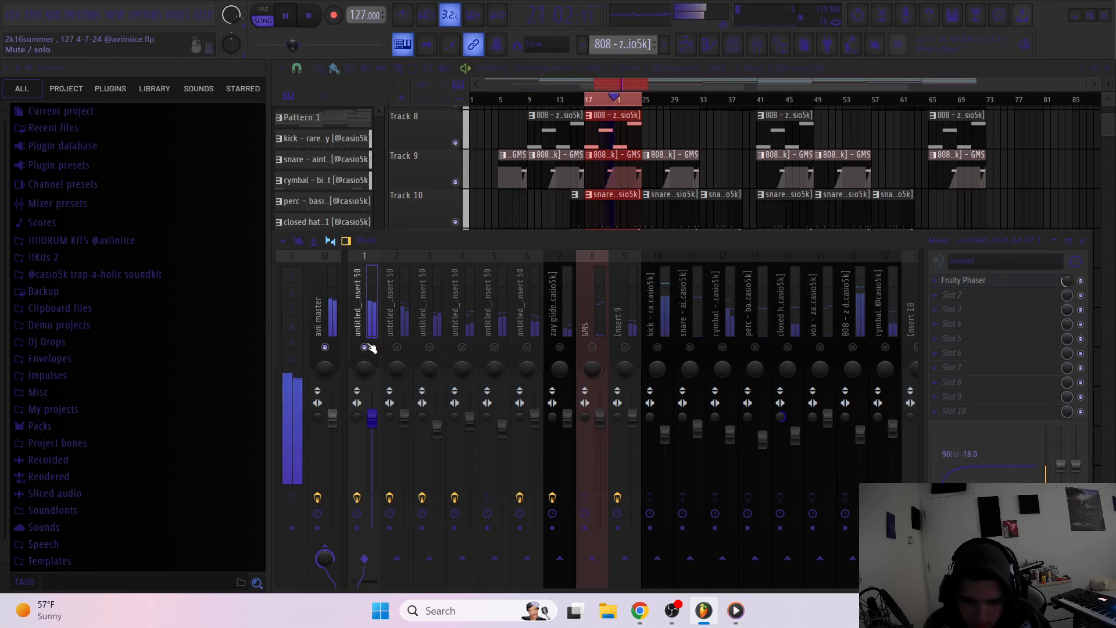
Solo mixer insert 2 during playback, select insert 3, and briefly open its first effect
right_click(396, 347)
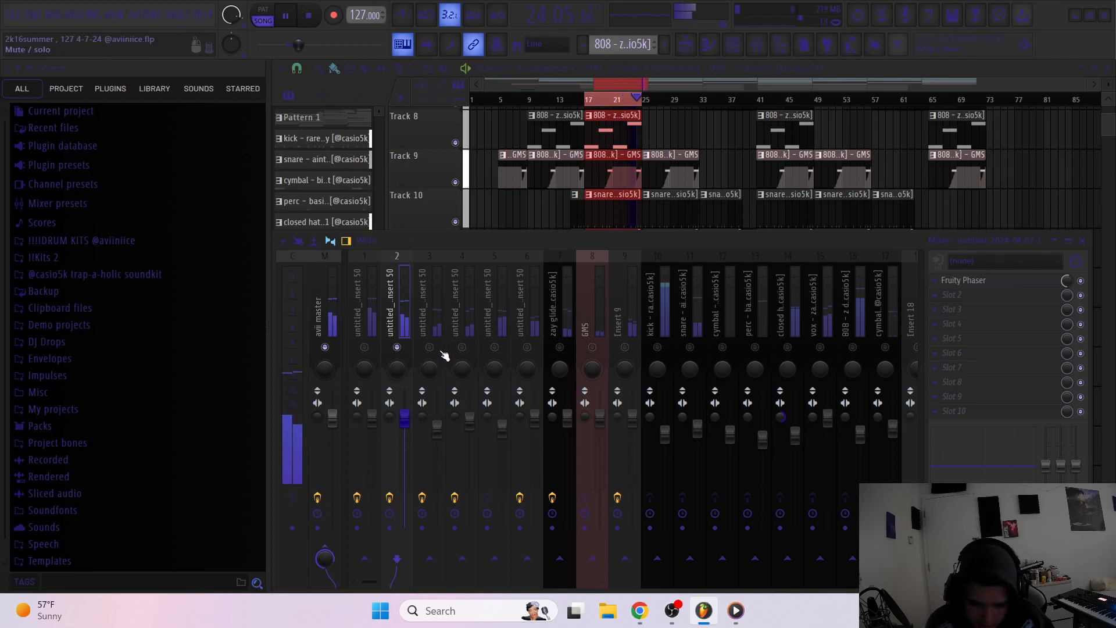
click(442, 352)
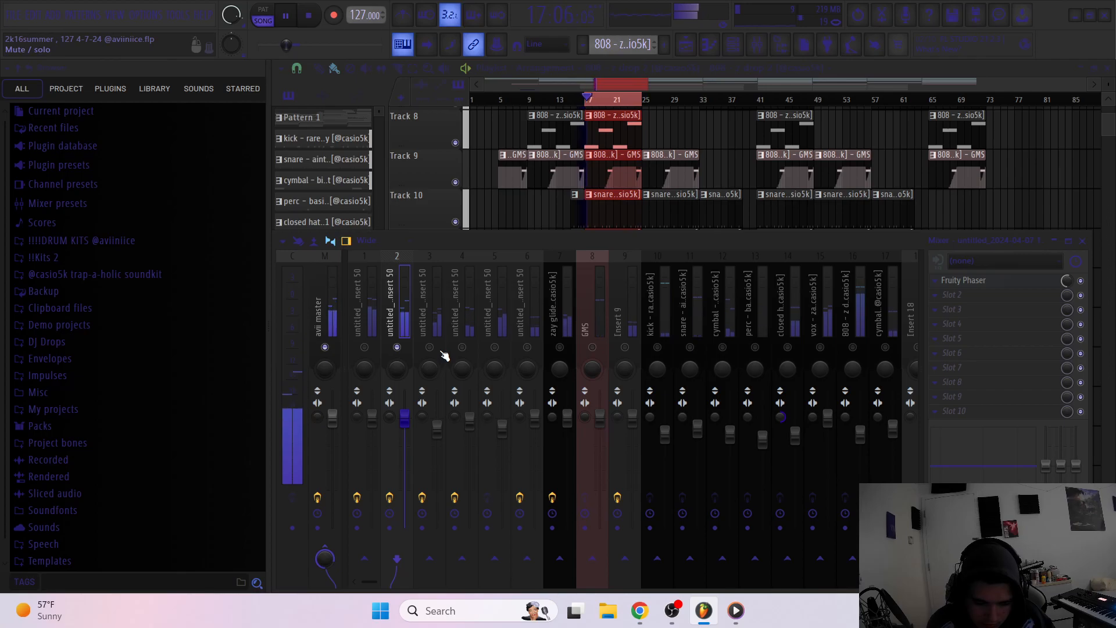
click(398, 348)
click(427, 331)
click(953, 281)
click(953, 281)
Solo mixer insert 4 and examine its Fruity delay 2 and Fruity Reeverb 2 settings
click(467, 349)
click(429, 350)
click(462, 329)
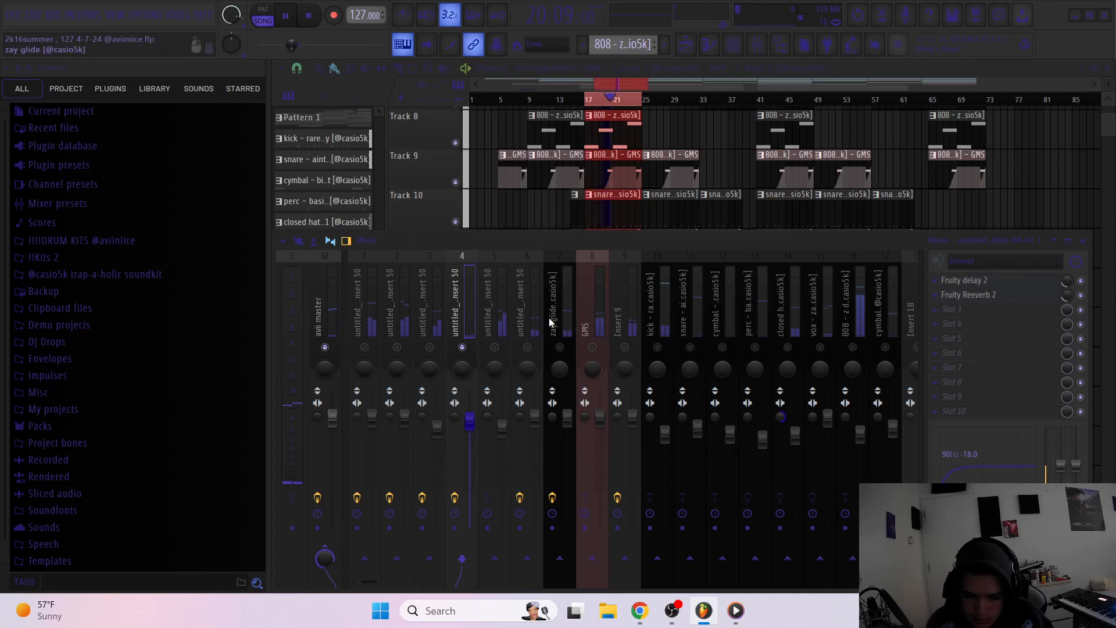
click(984, 281)
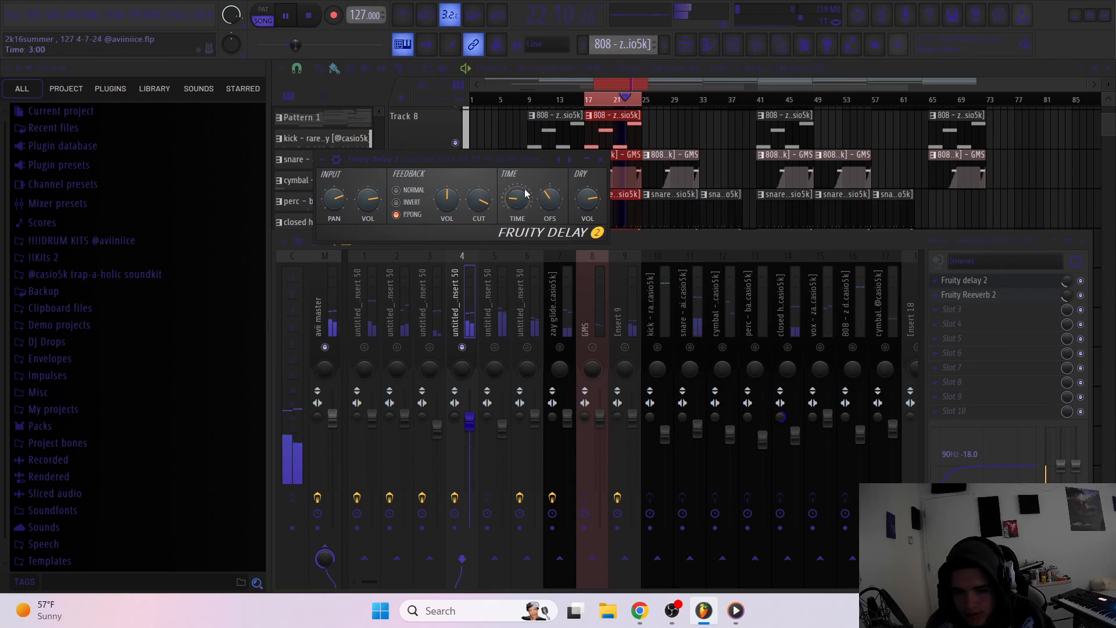
click(965, 294)
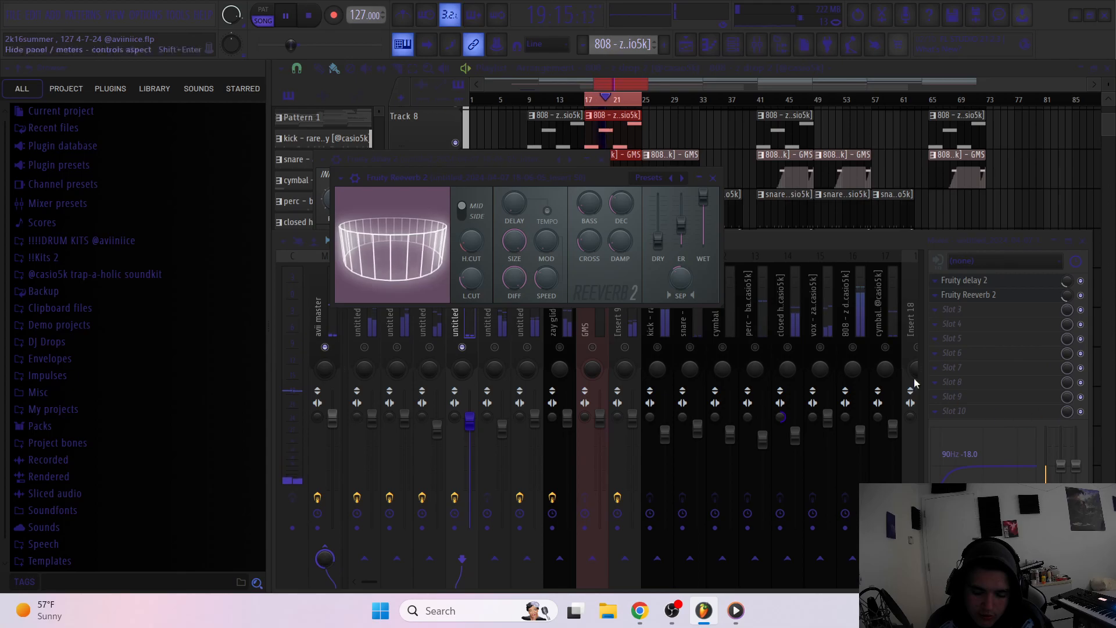
click(712, 178)
Solo inserts 5 and 6 in turn, and apply the Stereo effect preset to insert 6's Fruity delay 2
click(497, 349)
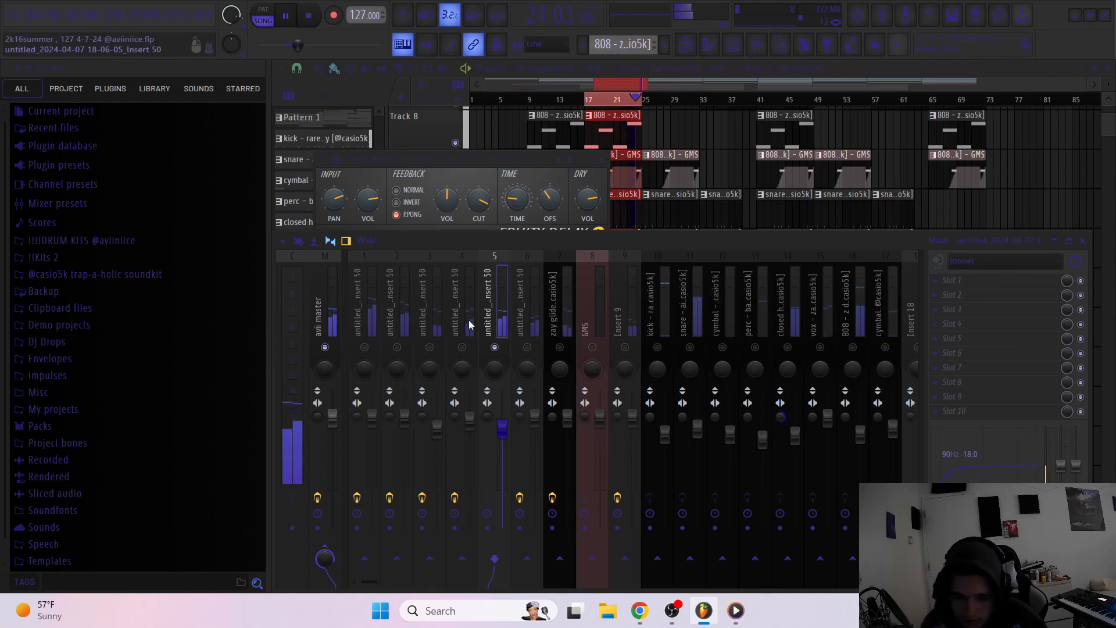
click(523, 324)
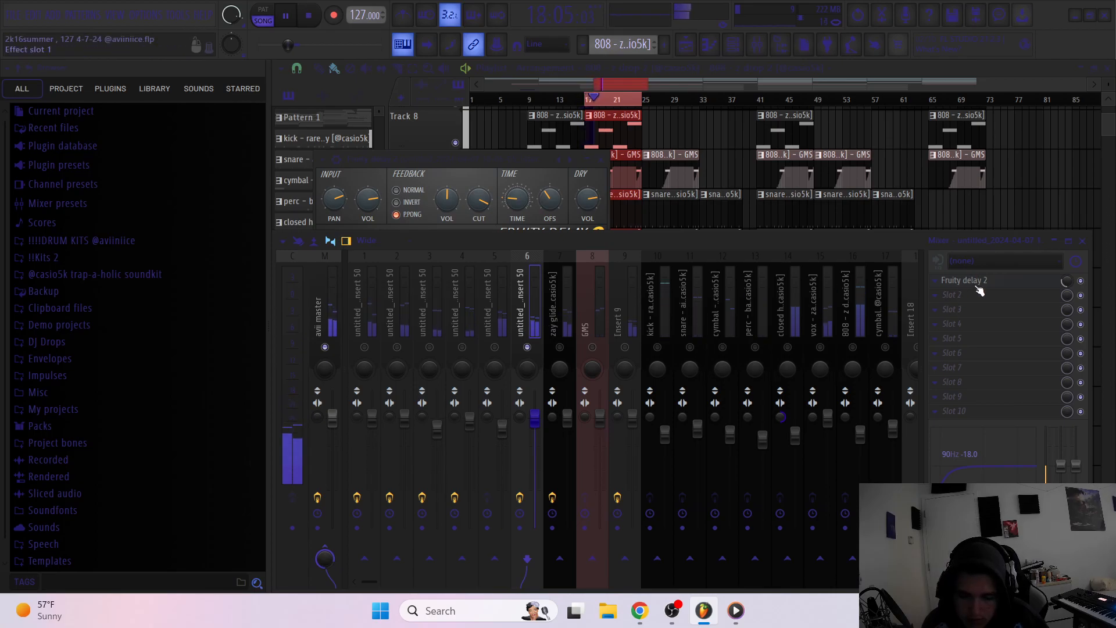
click(980, 281)
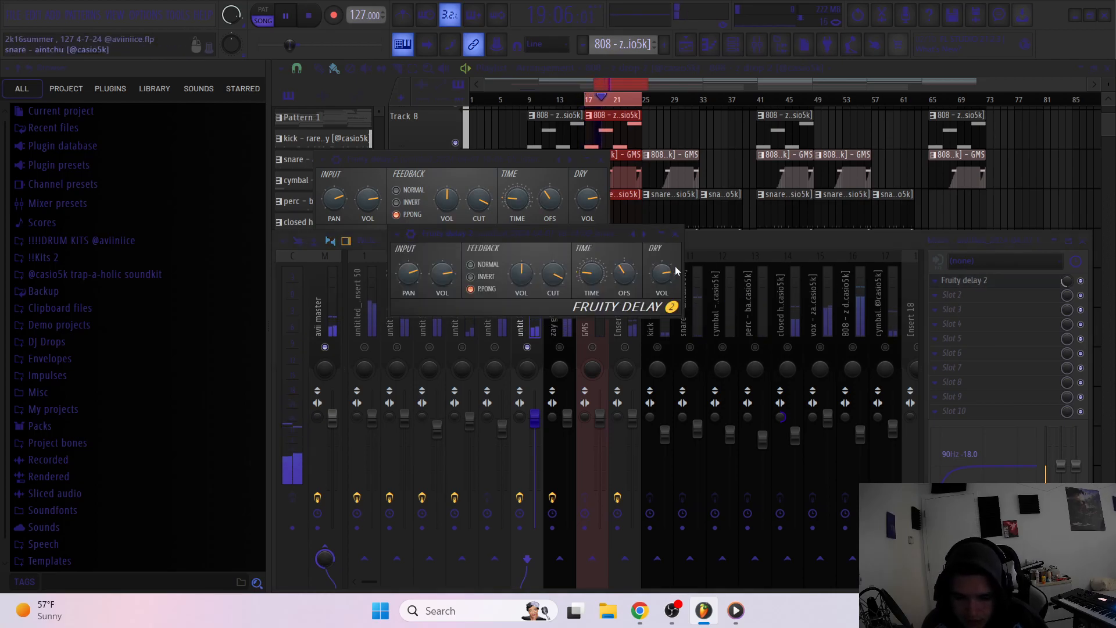
click(396, 233)
mouse_move(426, 284)
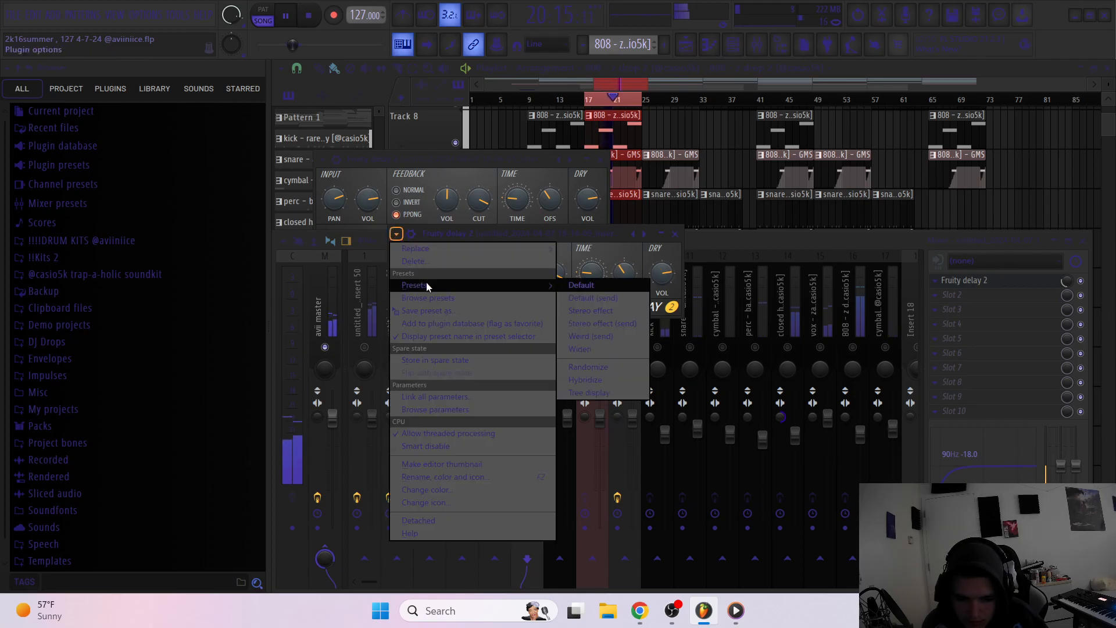
click(590, 309)
click(675, 233)
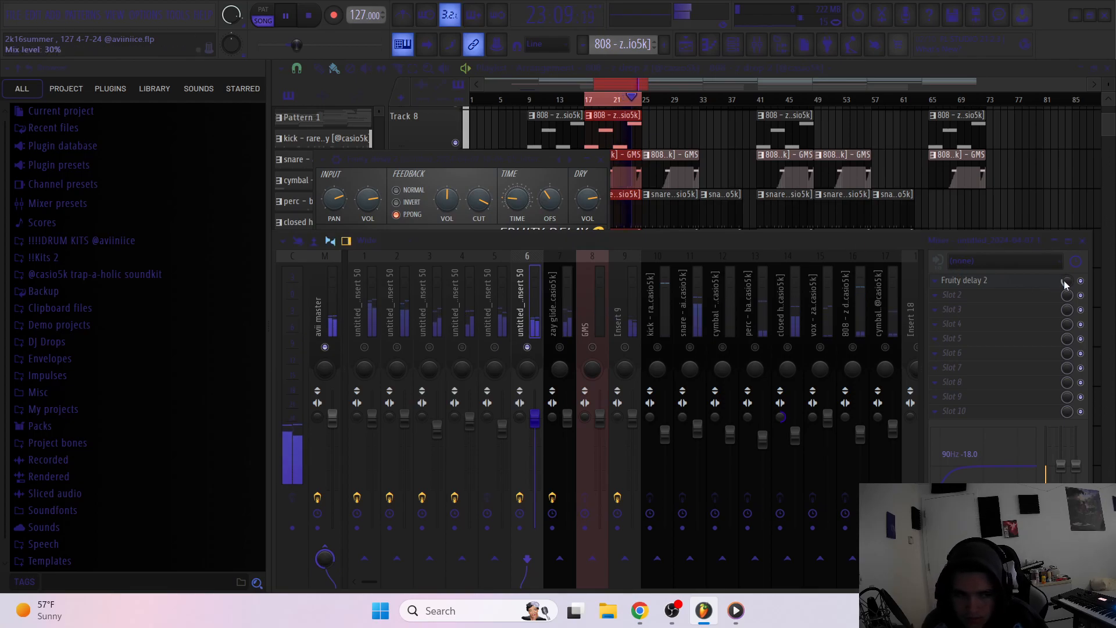
Solo the zay glide insert and examine its effects, opening the Fruity Reeverb 2 settings
click(559, 328)
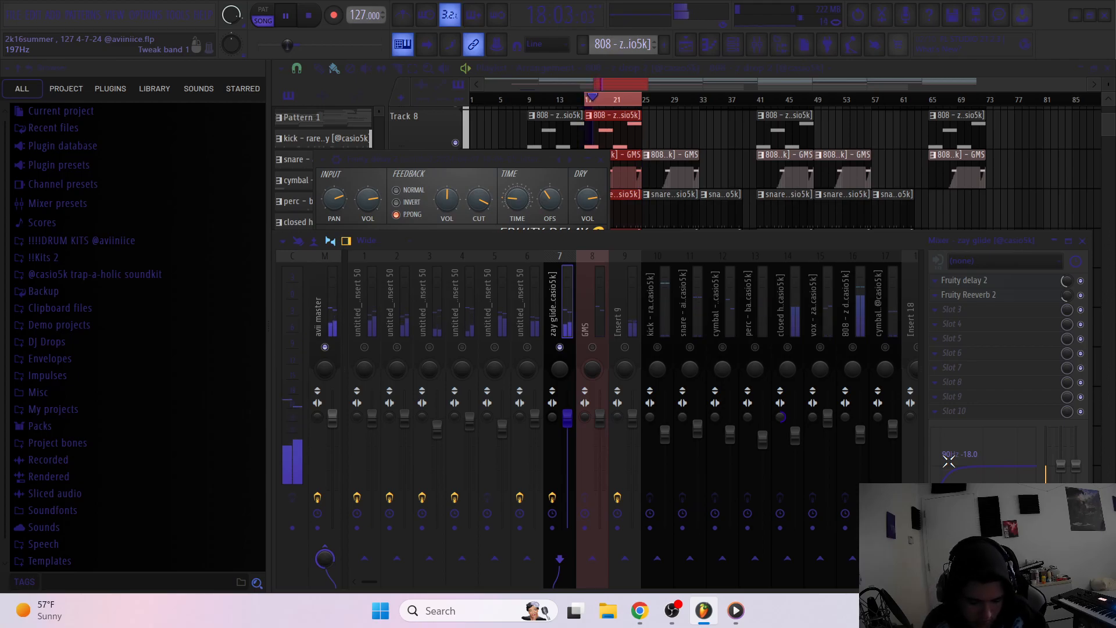
click(1034, 294)
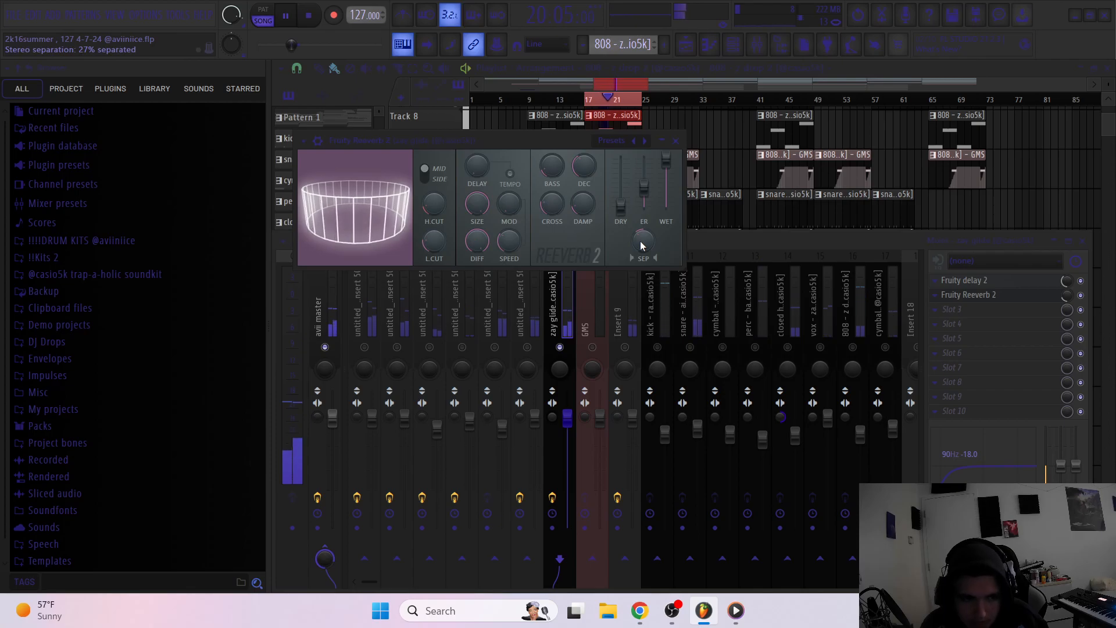
click(914, 243)
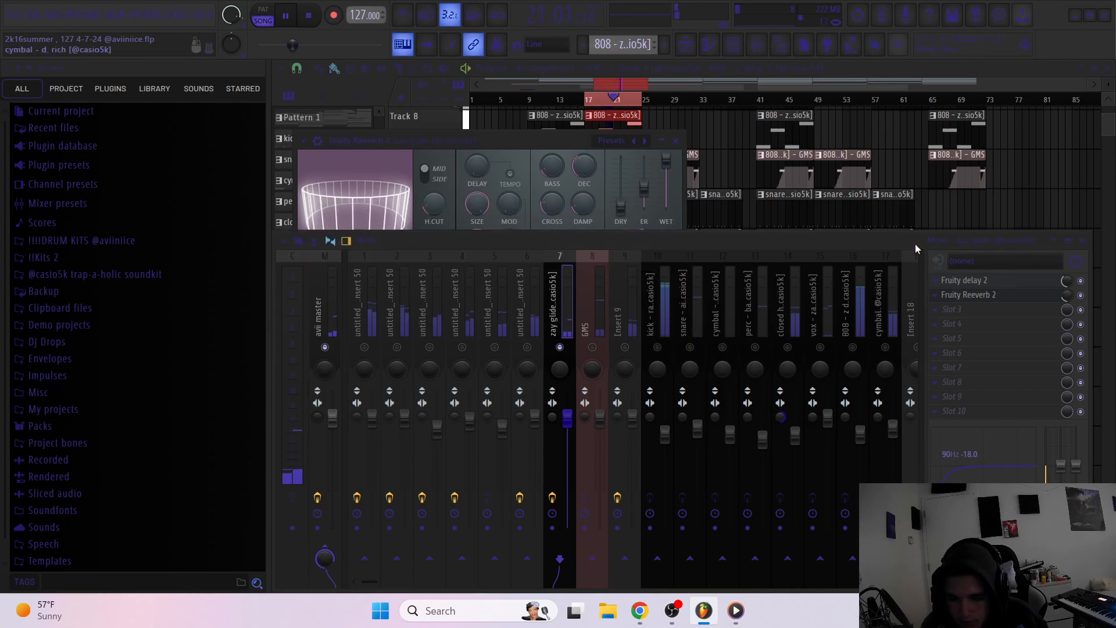
Solo the GMS insert, then Insert 9, and examine Insert 9's Fruity Reeverb 2 settings
click(606, 323)
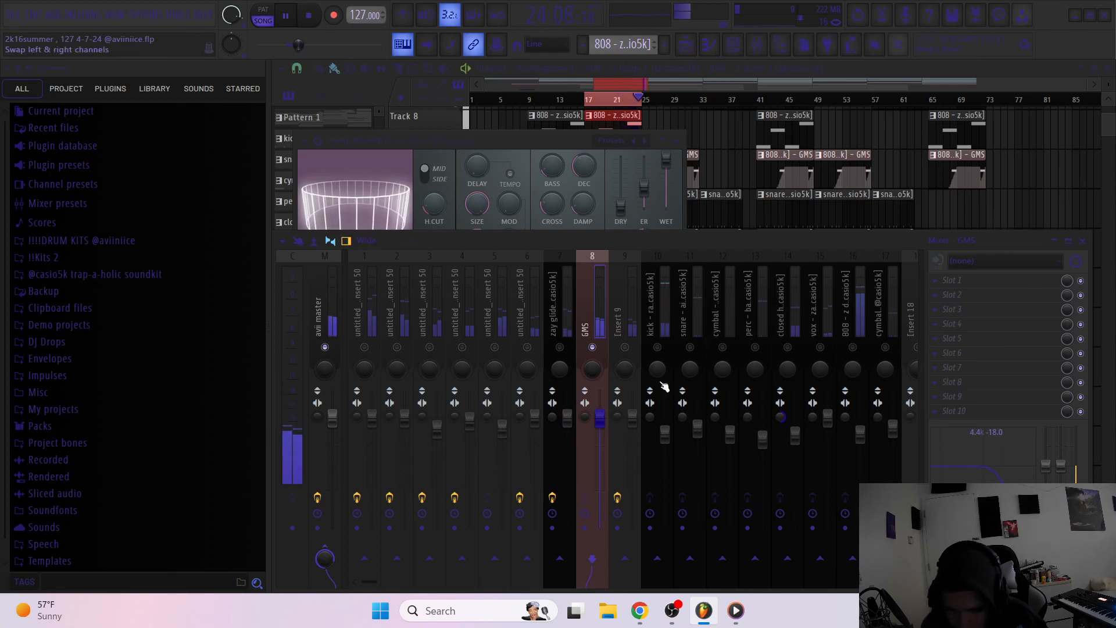
click(613, 343)
click(1030, 282)
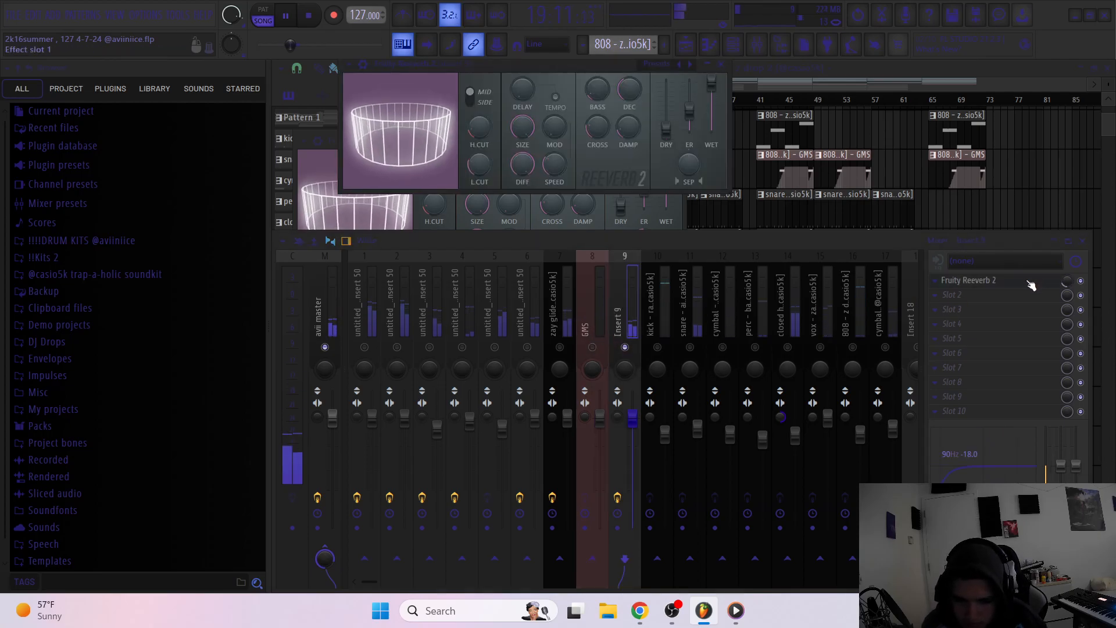
click(1022, 283)
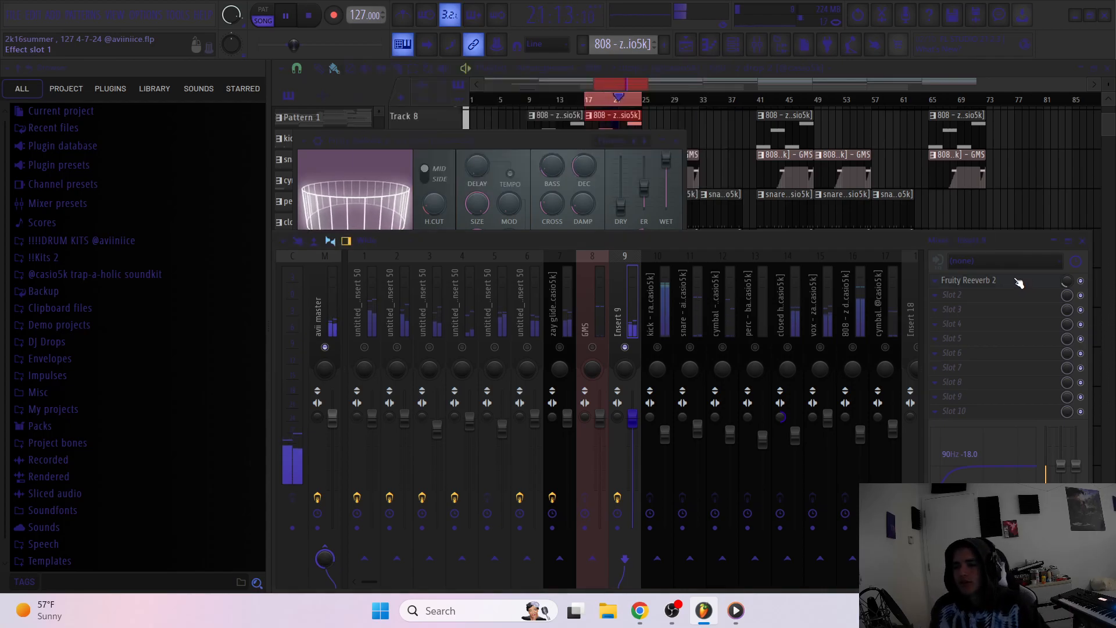
click(1015, 282)
click(1014, 283)
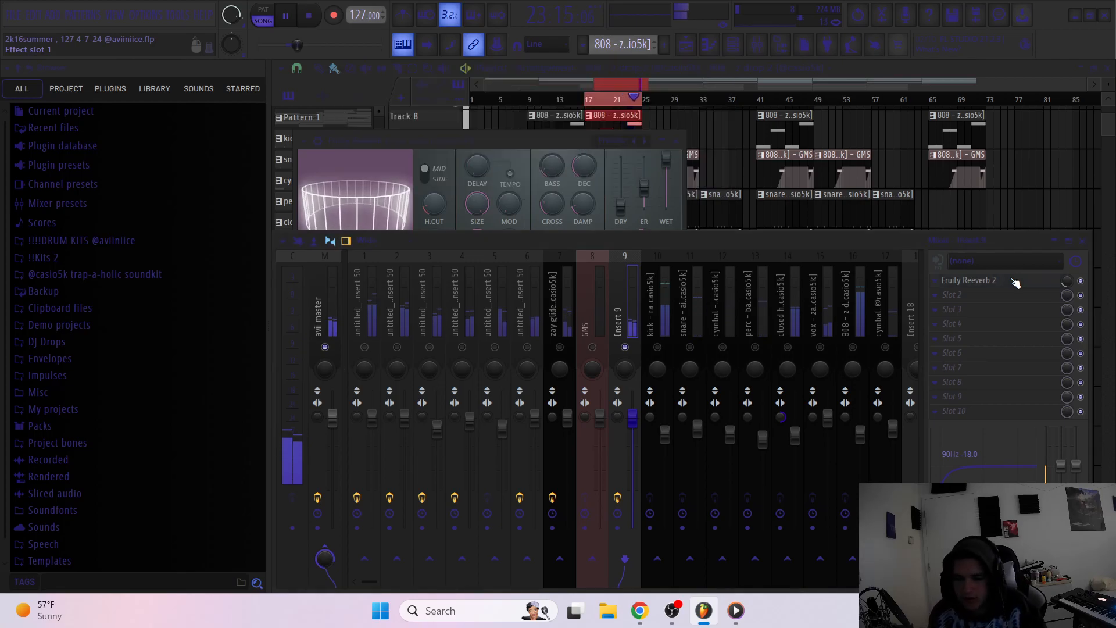
click(1015, 283)
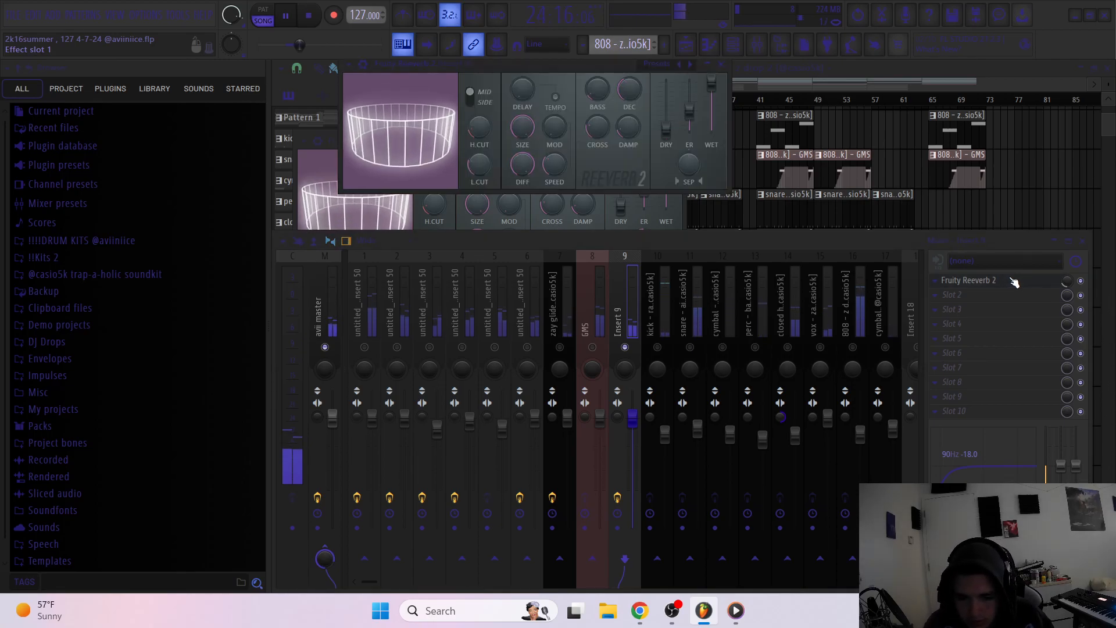
click(990, 281)
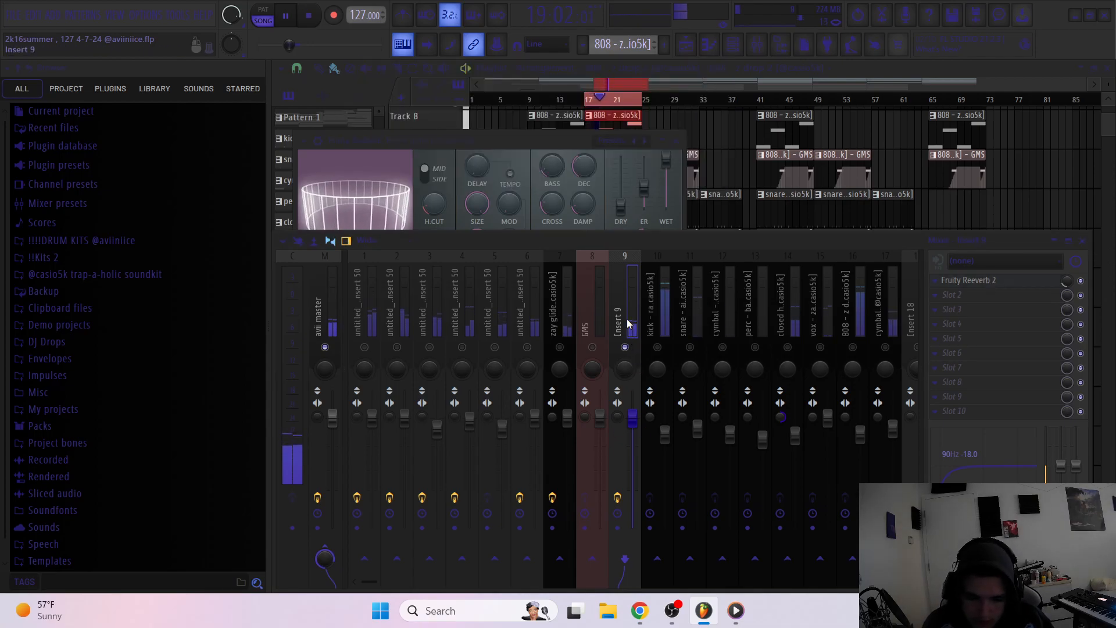
Enable the kick, snare, cymbal, perc, closed hat, vox, 808 and second cymbal inserts together, and select the 808 insert
click(667, 328)
scroll(681, 328, down, 3)
click(538, 302)
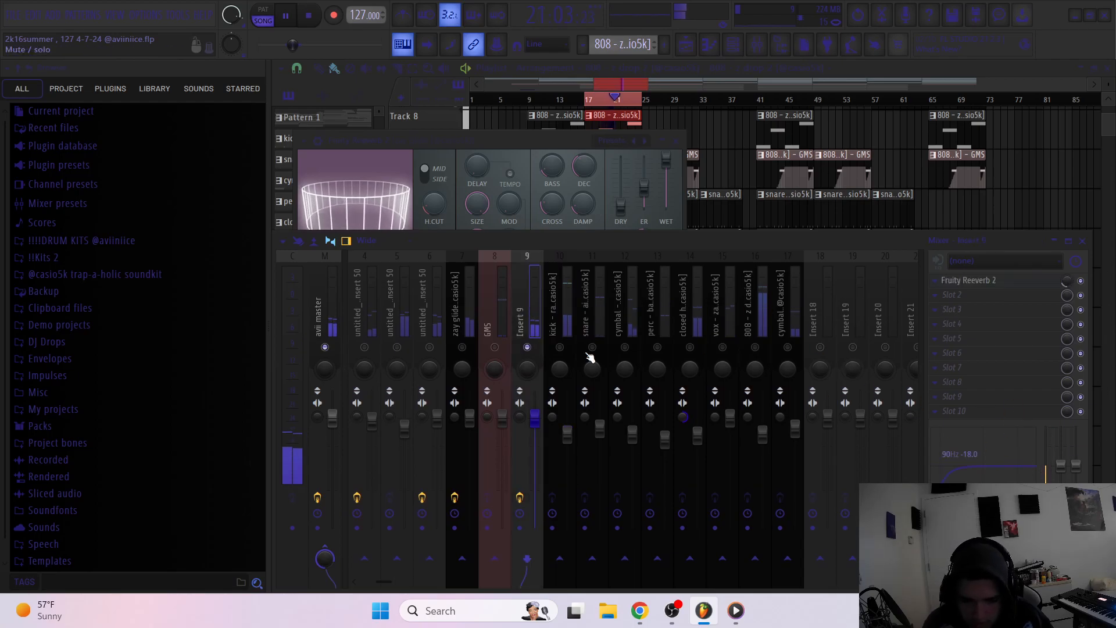
click(566, 325)
scroll(570, 347, down, 3)
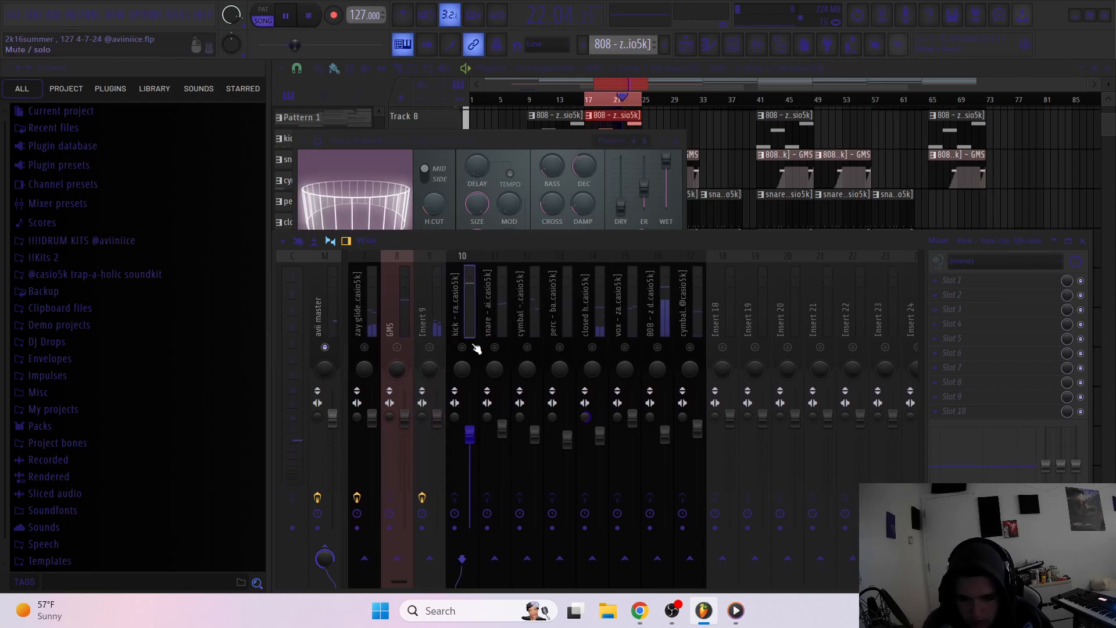
click(495, 347)
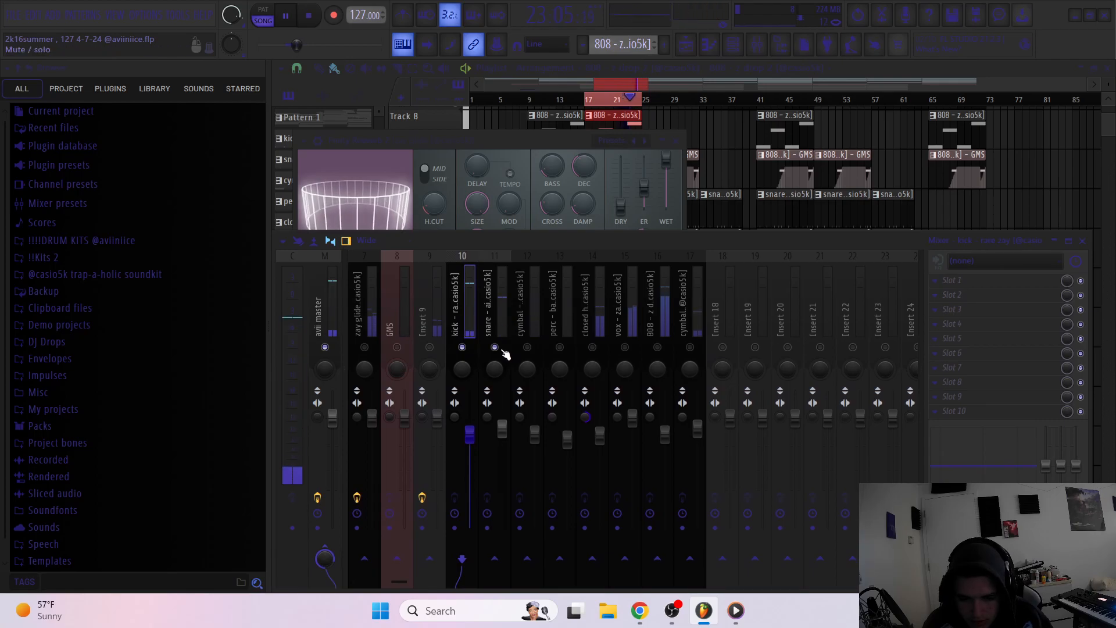
click(527, 347)
click(493, 332)
click(560, 347)
click(565, 332)
click(593, 347)
click(595, 330)
click(625, 347)
click(657, 347)
click(690, 347)
click(663, 318)
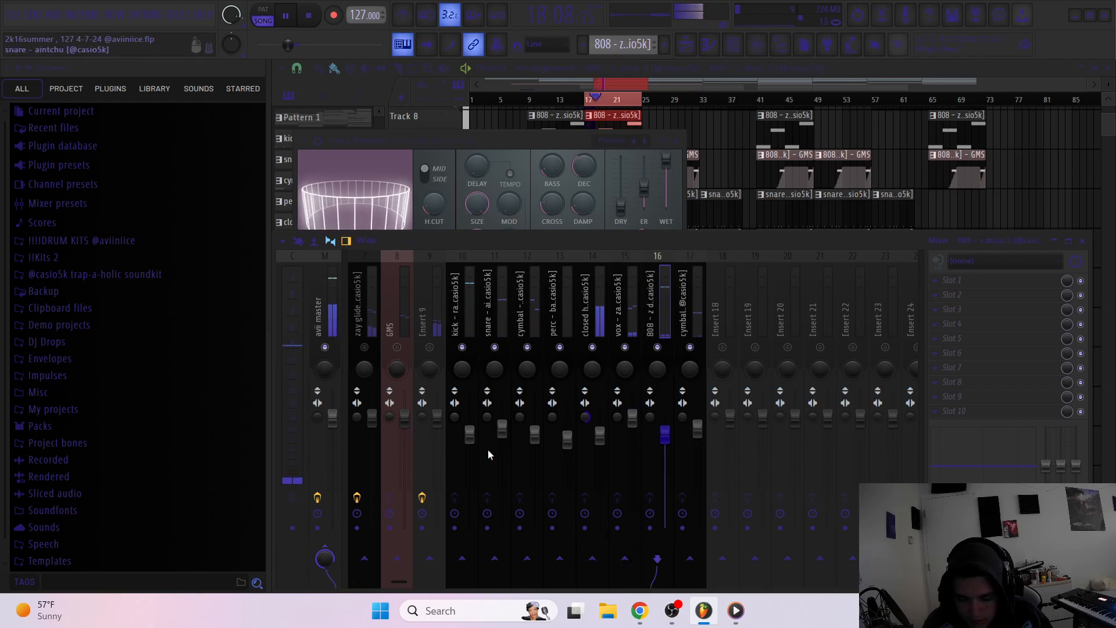
Check the drum channel volumes in the channel rack and examine the master, 808 and kick inserts in the mixer
key(F6)
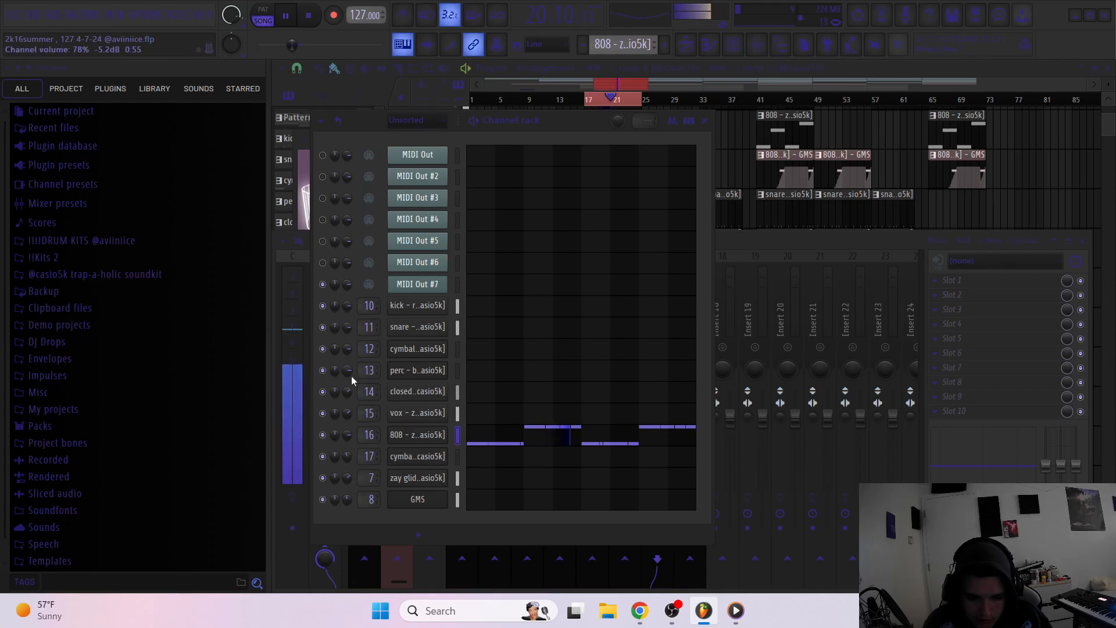
key(F9)
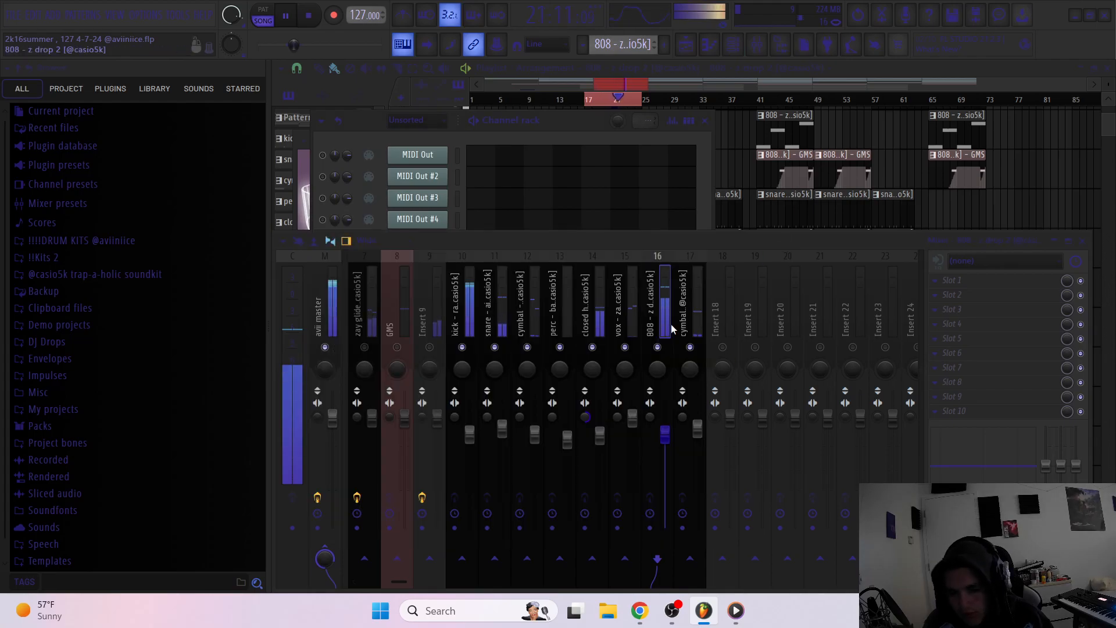
scroll(639, 297, up, 3)
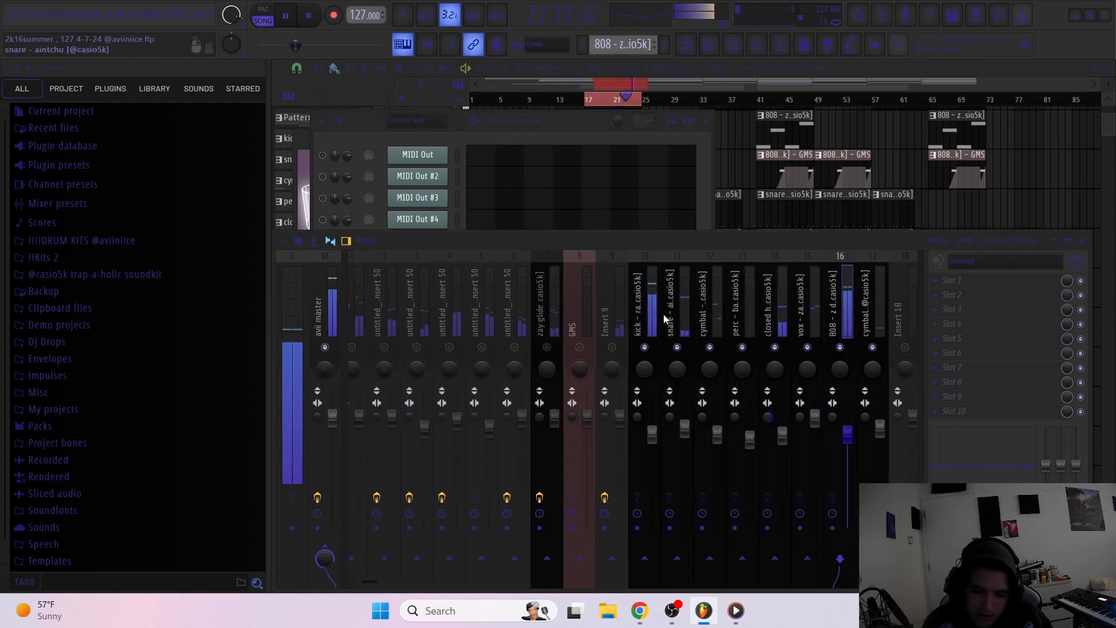
click(311, 311)
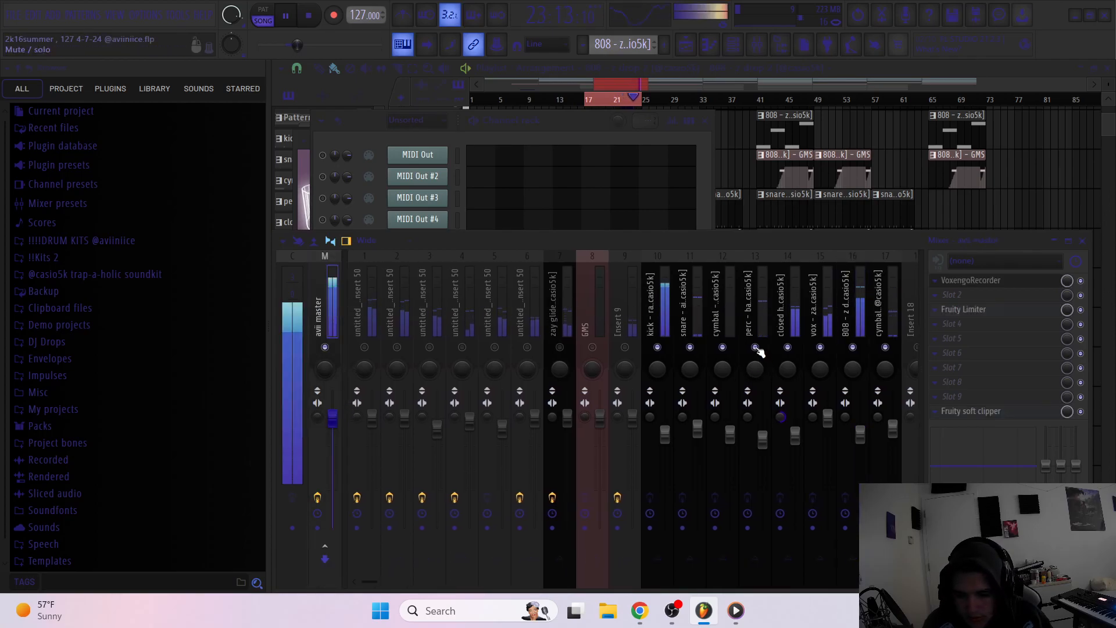
scroll(761, 323, down, 3)
click(778, 307)
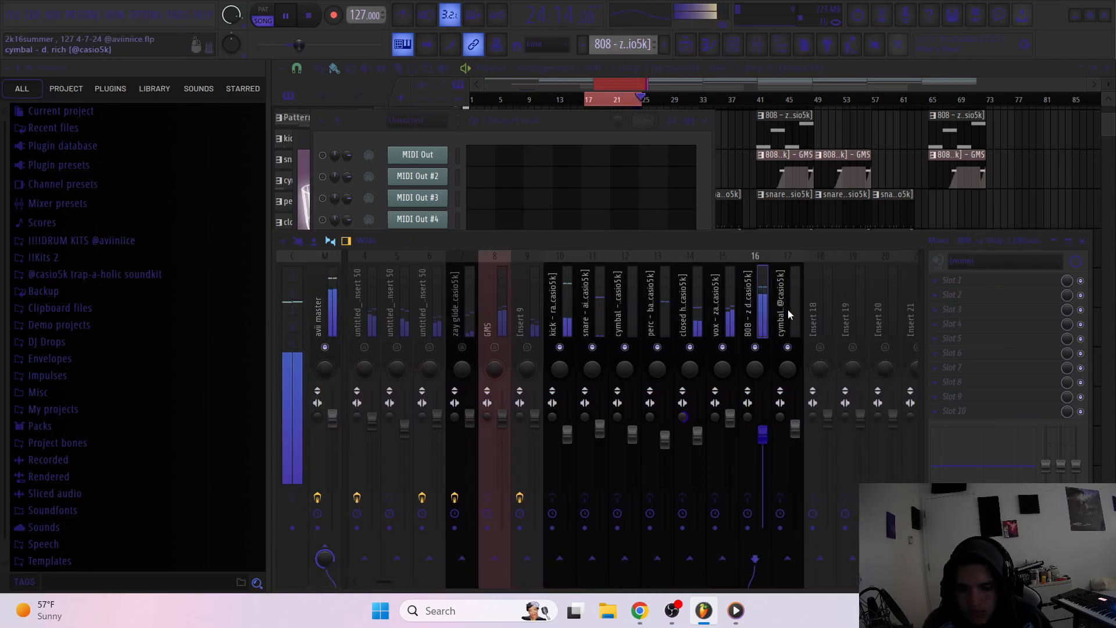
click(558, 309)
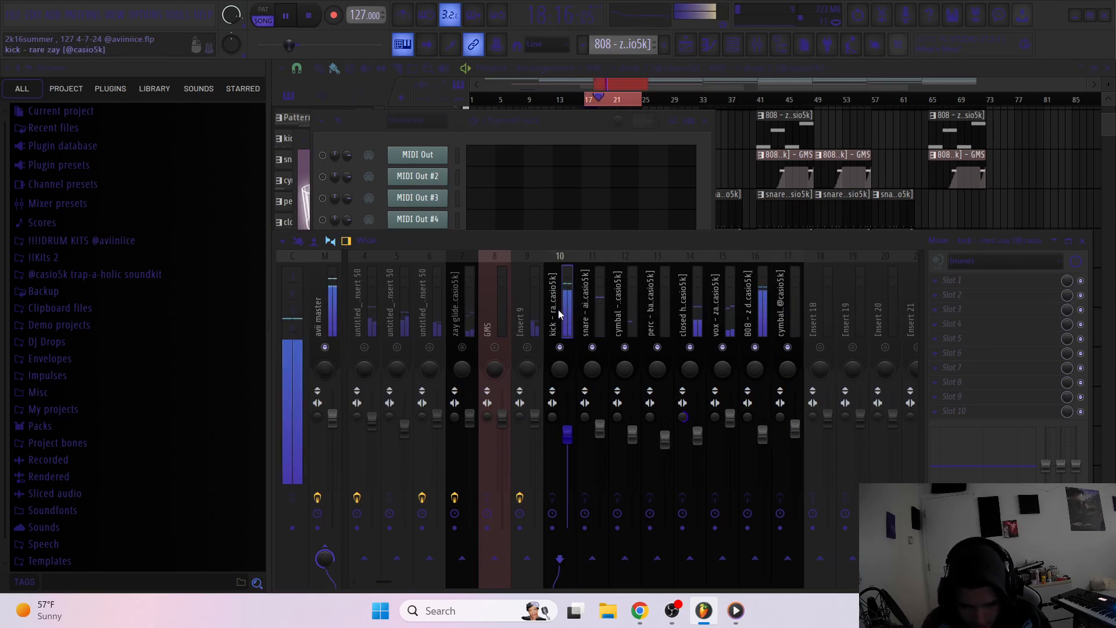
Stop playback, return to the playlist, and clear the time selection over bars 17 to 25
key(space)
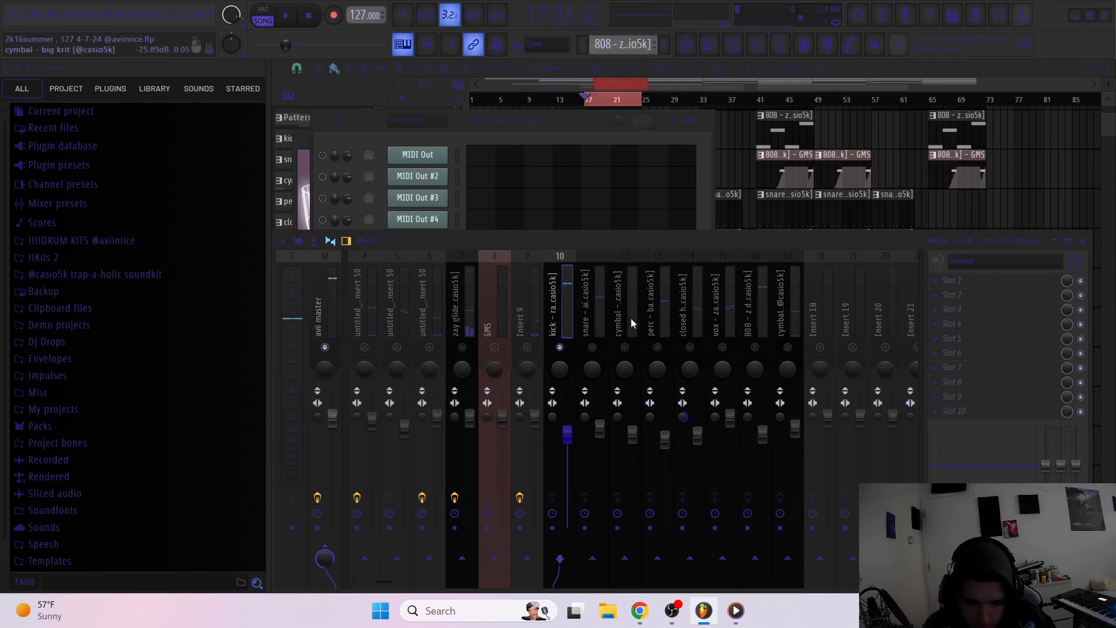
right_click(957, 224)
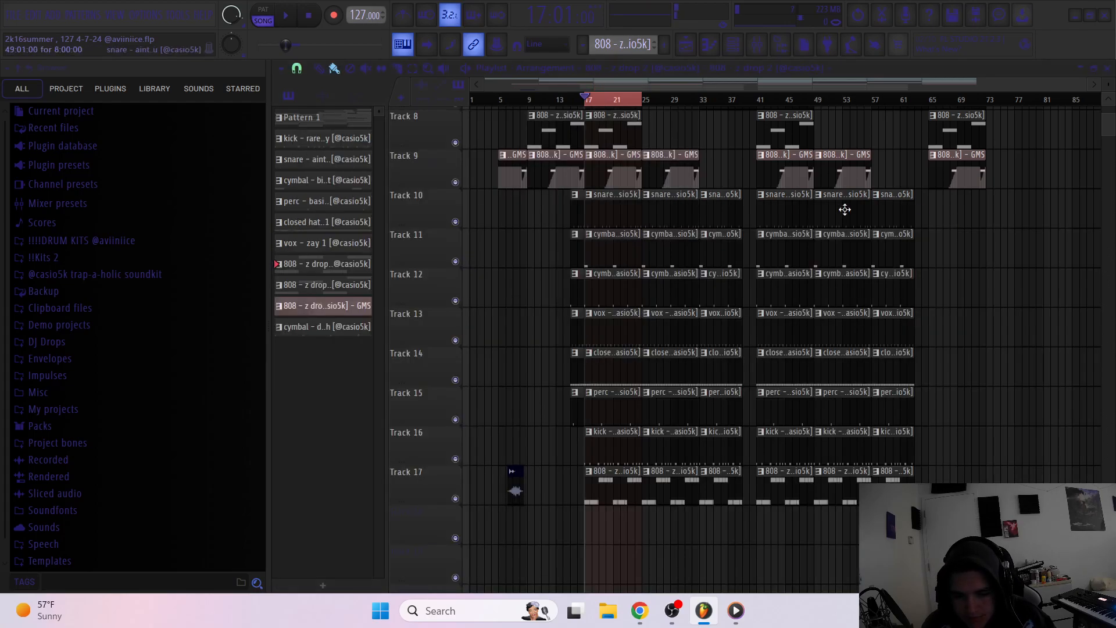
right_click(598, 100)
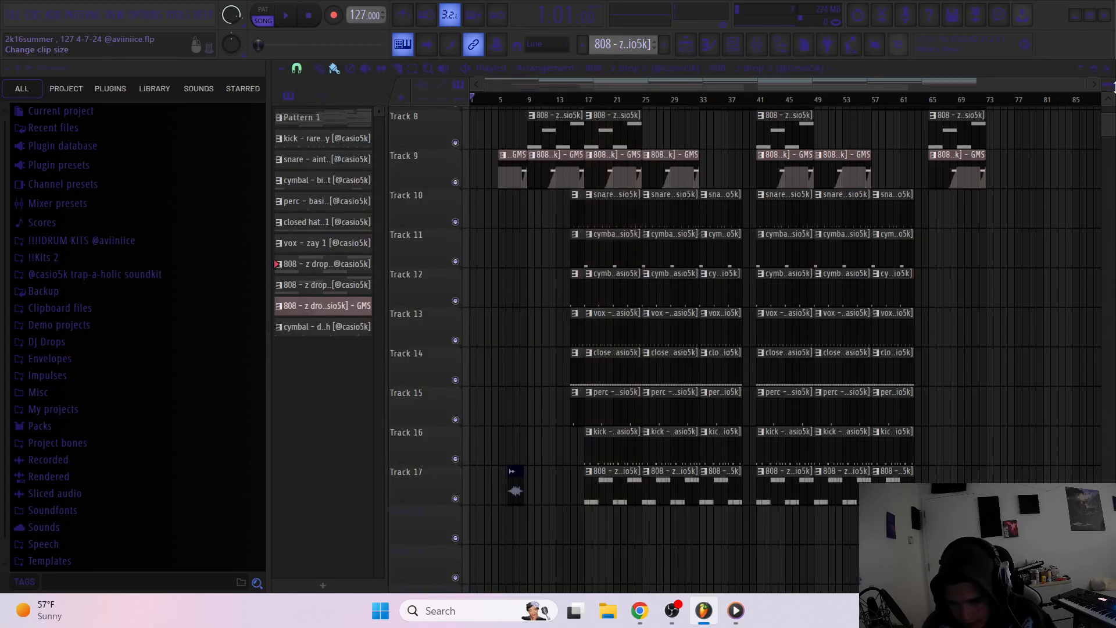
Show the whole arrangement across tracks 1 to 17 and select the intro clips before bar 17, including the short drum clips
mouse_move(1109, 84)
mouse_down()
mouse_move(1109, 110)
mouse_move(1115, 79)
mouse_move(1113, 88)
mouse_up()
scroll(1086, 139, up, 3)
scroll(1018, 201, up, 2)
scroll(1016, 202, down, 4)
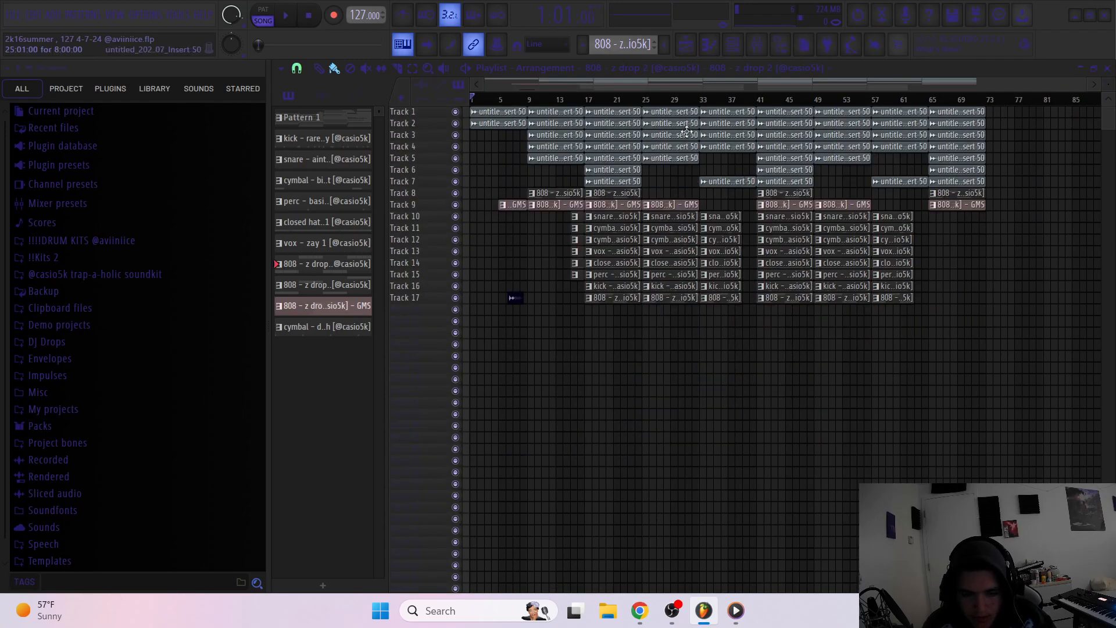
key(ctrl+a)
drag(559, 245, 469, 85)
drag(573, 291, 573, 220)
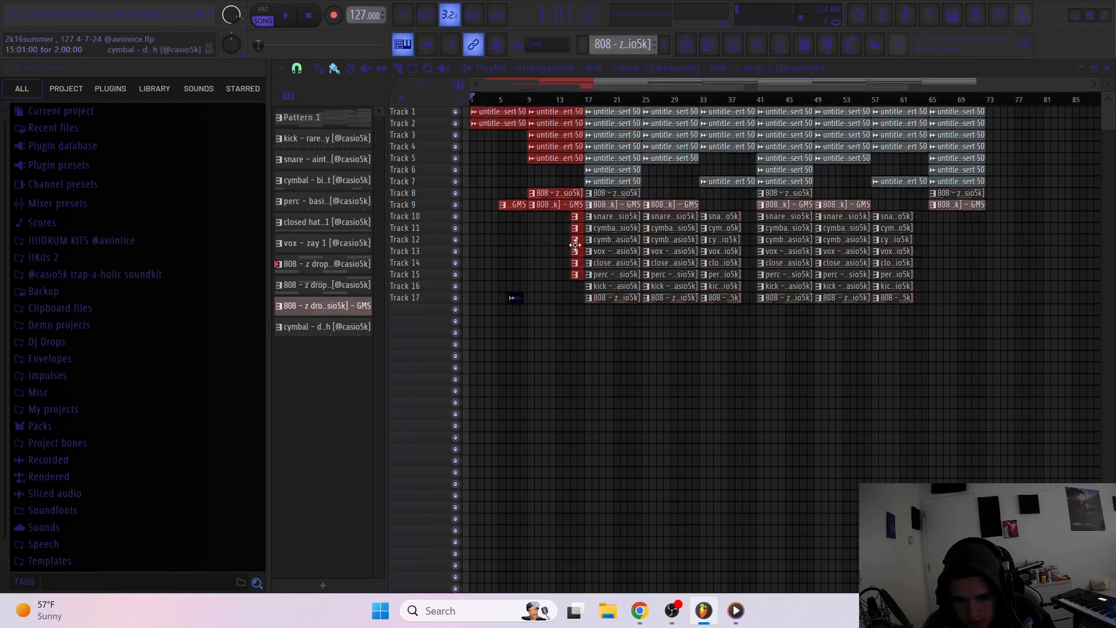
Select the shortened drum and 808 clips starting at bar 33 on tracks 10 to 17
scroll(573, 331, up, 4)
drag(708, 329, 709, 224)
scroll(640, 368, down, 4)
click(814, 308)
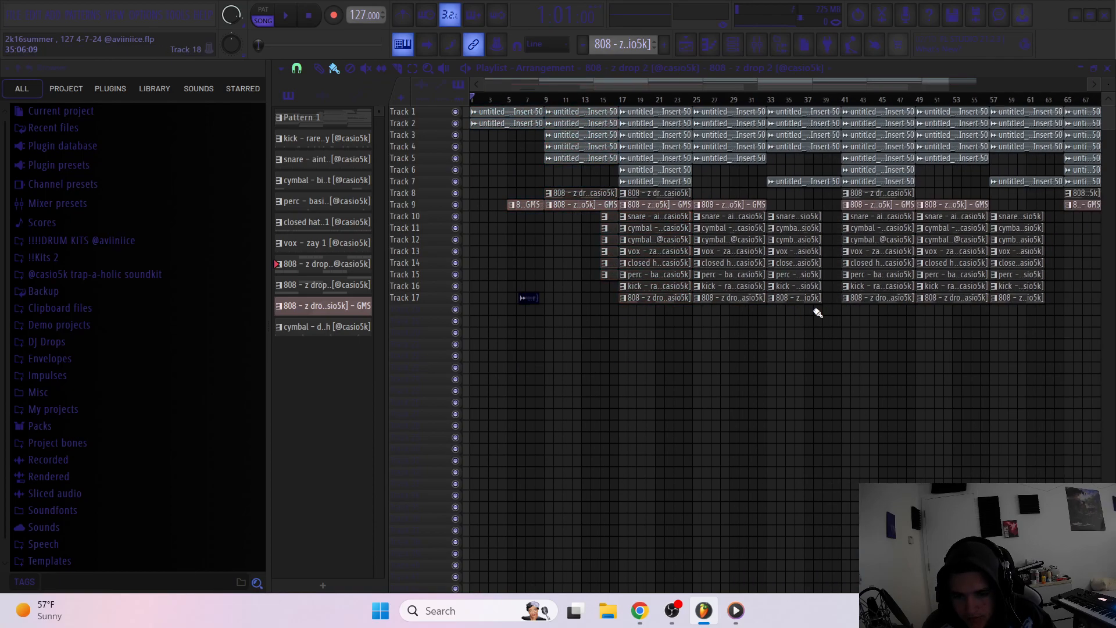
scroll(785, 331, down, 2)
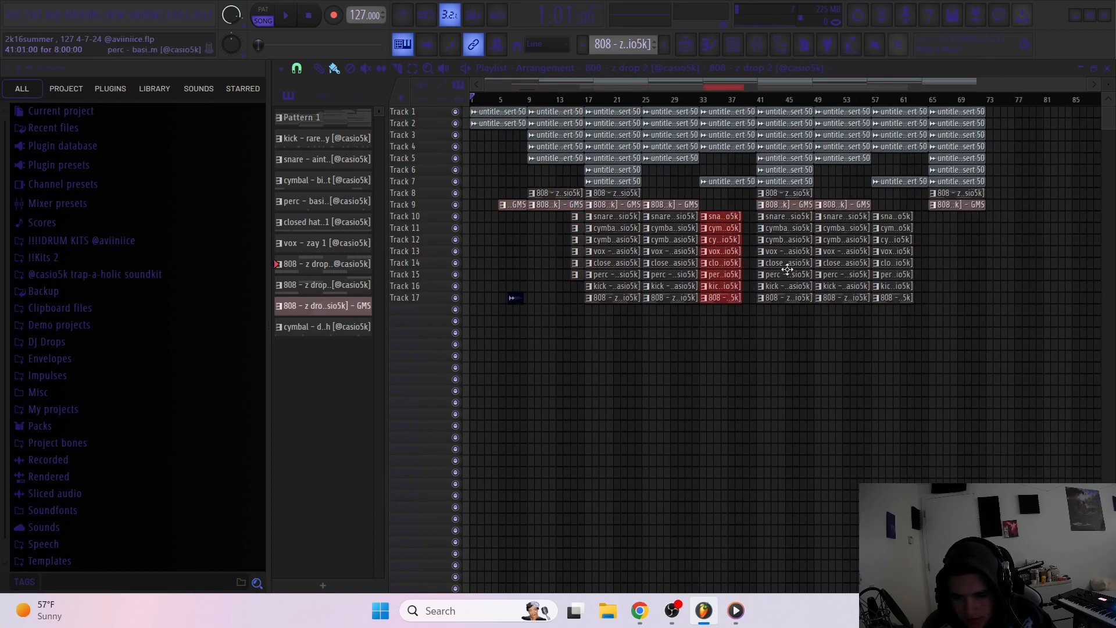
Mark out the second drum section from bar 41 and the outro clips from bar 65, and clear the selection
drag(914, 321, 772, 213)
drag(987, 237, 954, 101)
ctrl+click(1044, 222)
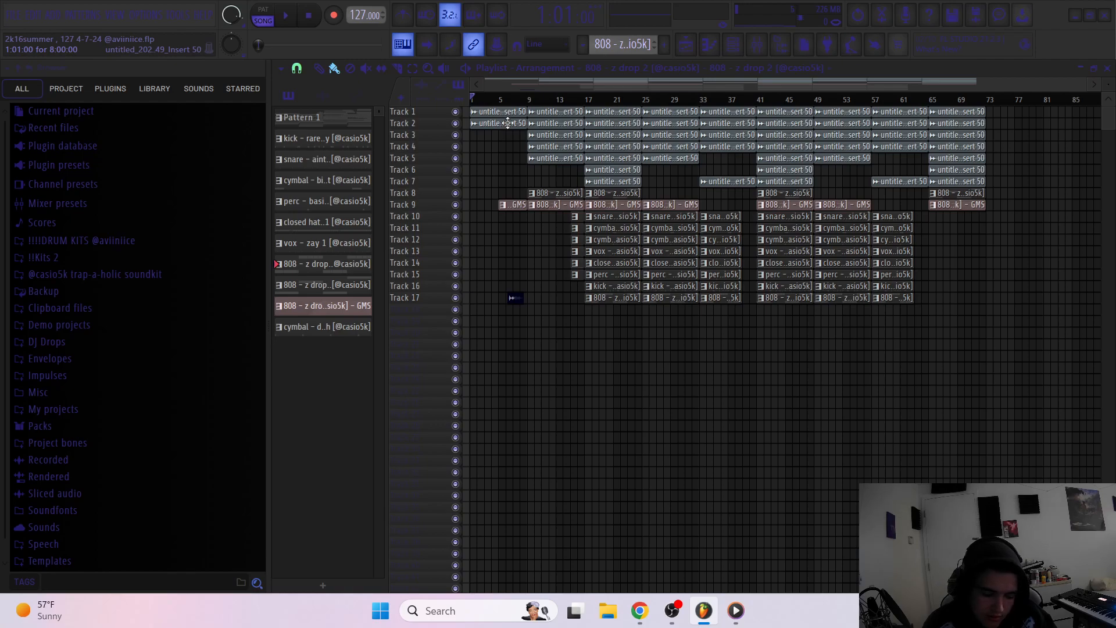
Review the arrangement by selecting its sections and finally every clip on tracks 1 to 17, and deselect everything
drag(723, 350, 554, 108)
drag(682, 337, 748, 293)
drag(740, 326, 501, 107)
ctrl+click(607, 297)
drag(952, 328, 404, 46)
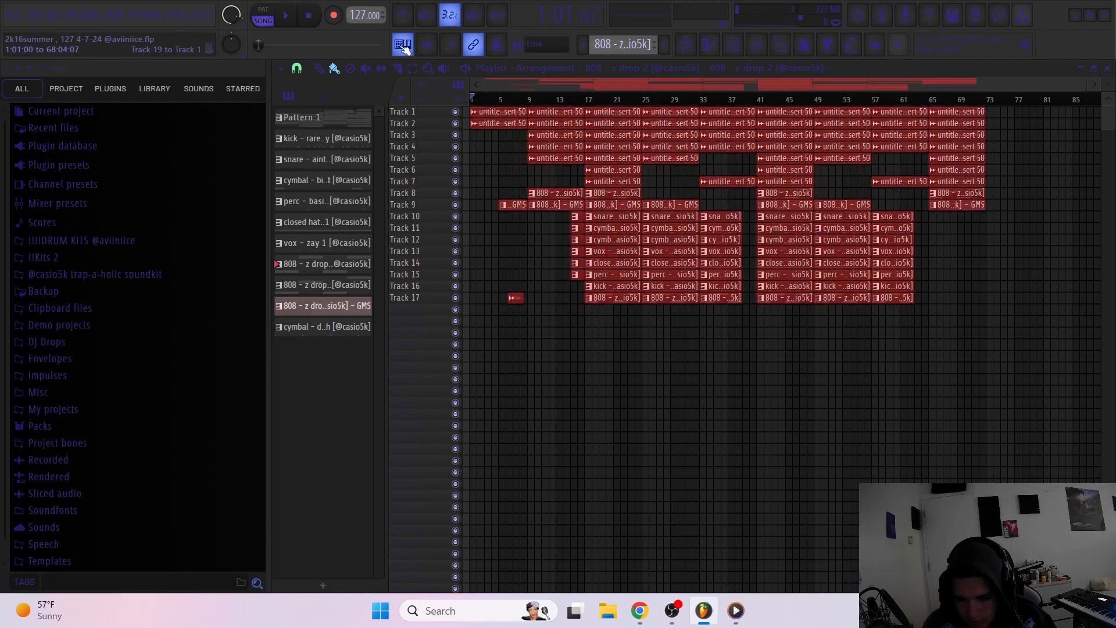
ctrl+click(932, 230)
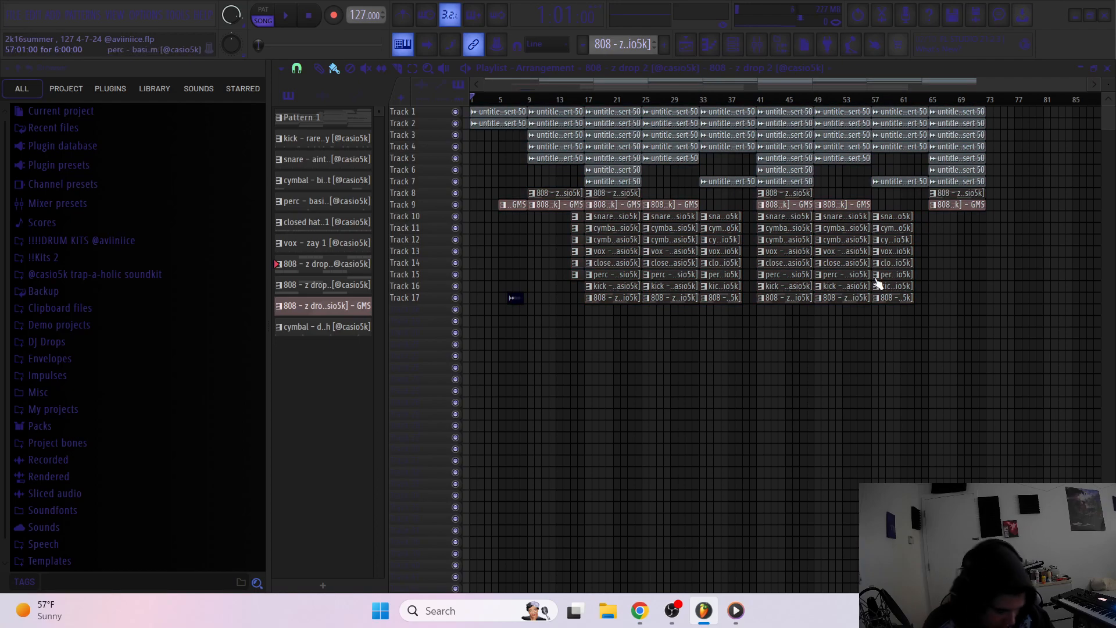
Switch from the playlist to the OBS window with the recording controls
scroll(883, 268, down, 1)
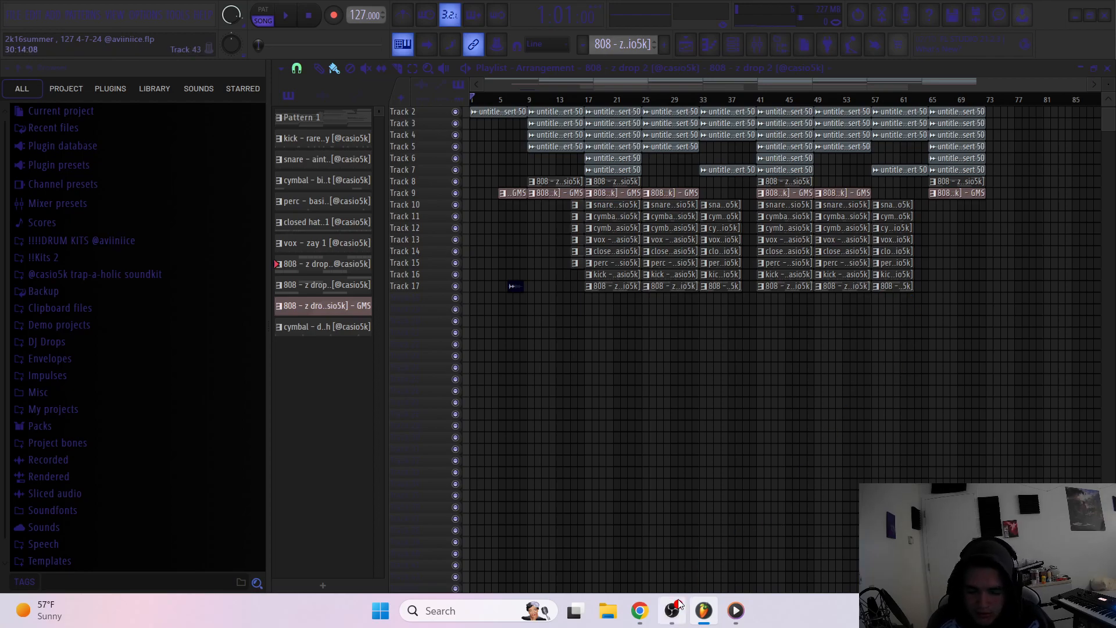
mouse_move(673, 609)
click(691, 538)
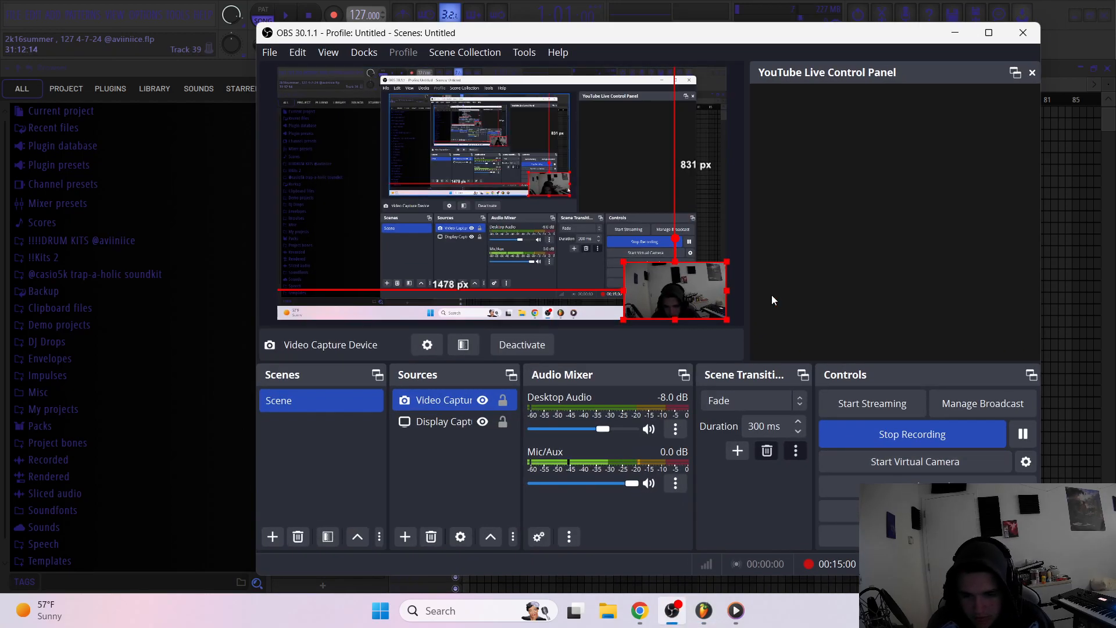